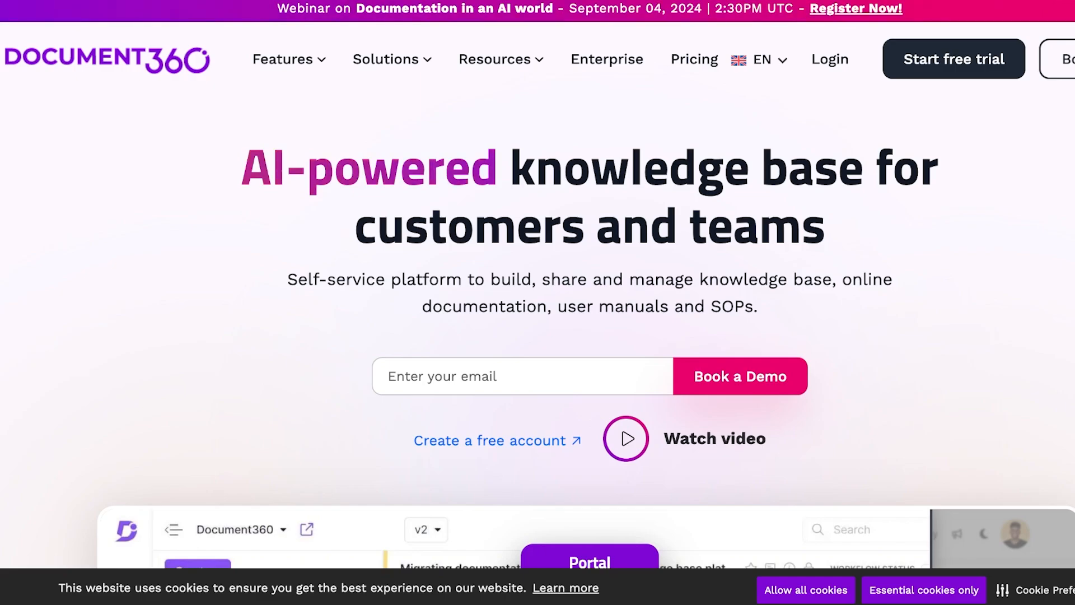
- Look over the Document360 homepage and start a free trial
scroll(586, 349, "down", 1)
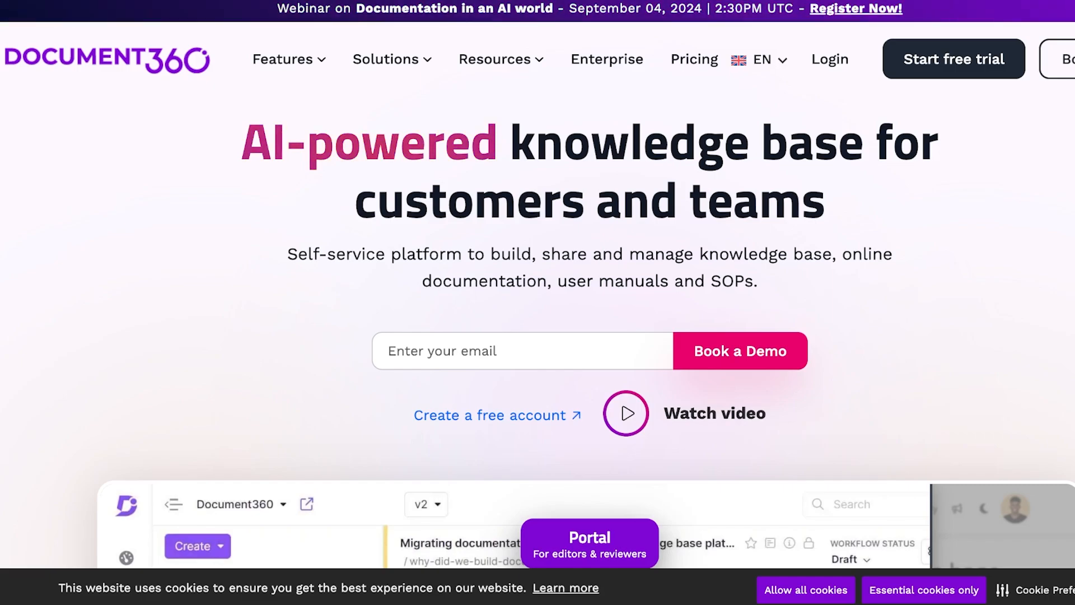
scroll(586, 349, "down", 1)
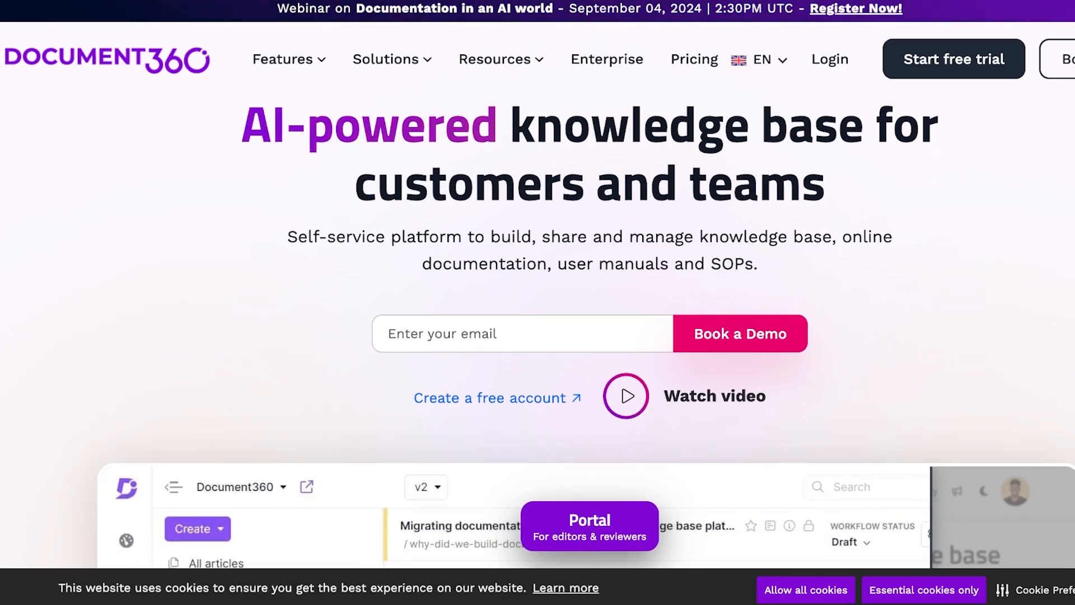
scroll(586, 350, "down", 1)
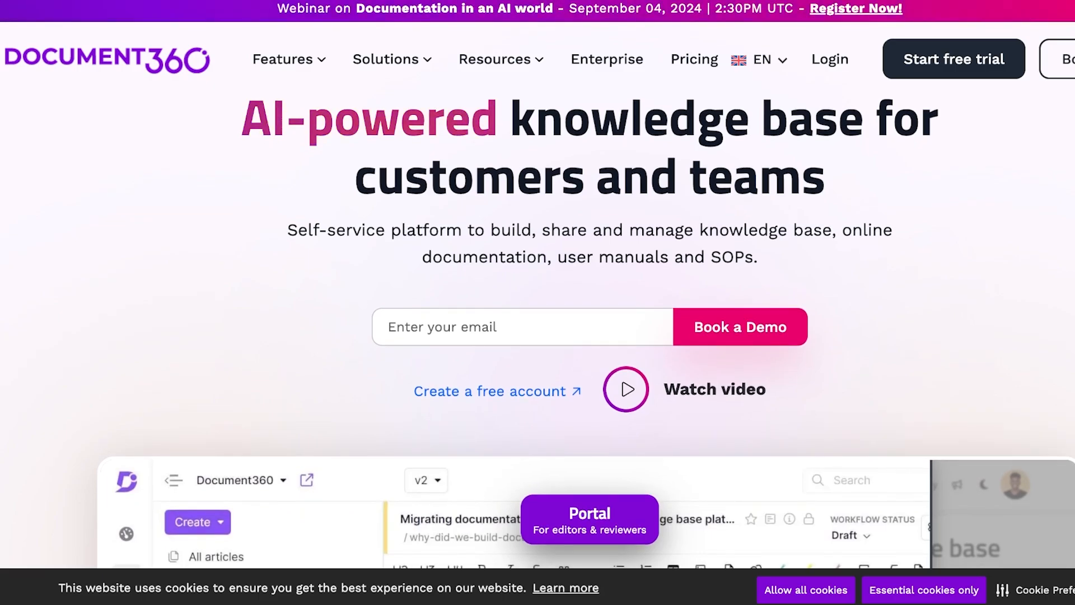
scroll(586, 350, "down", 1)
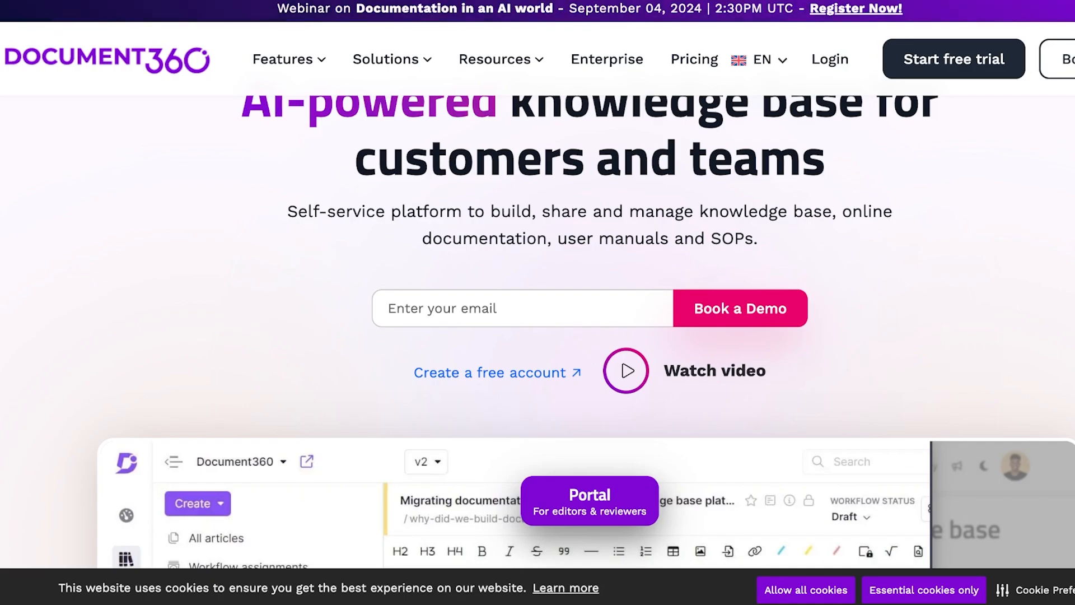
scroll(538, 336, "down", 1)
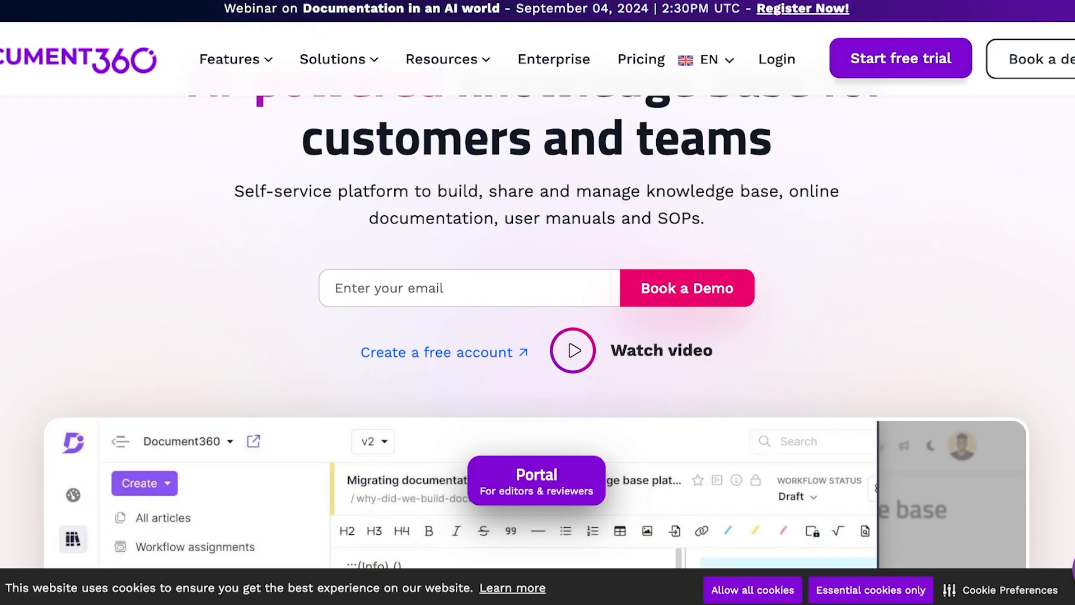
left_click(901, 59)
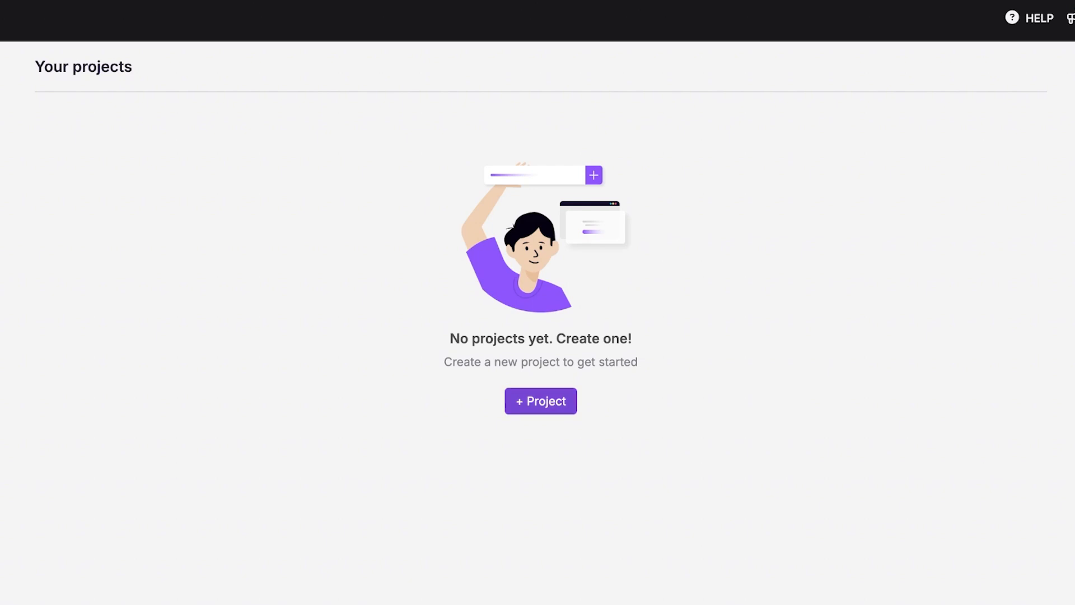
- Start a new project for the Knowledge base platform use case with Getting started guides and FAQs as content types
left_click(541, 401)
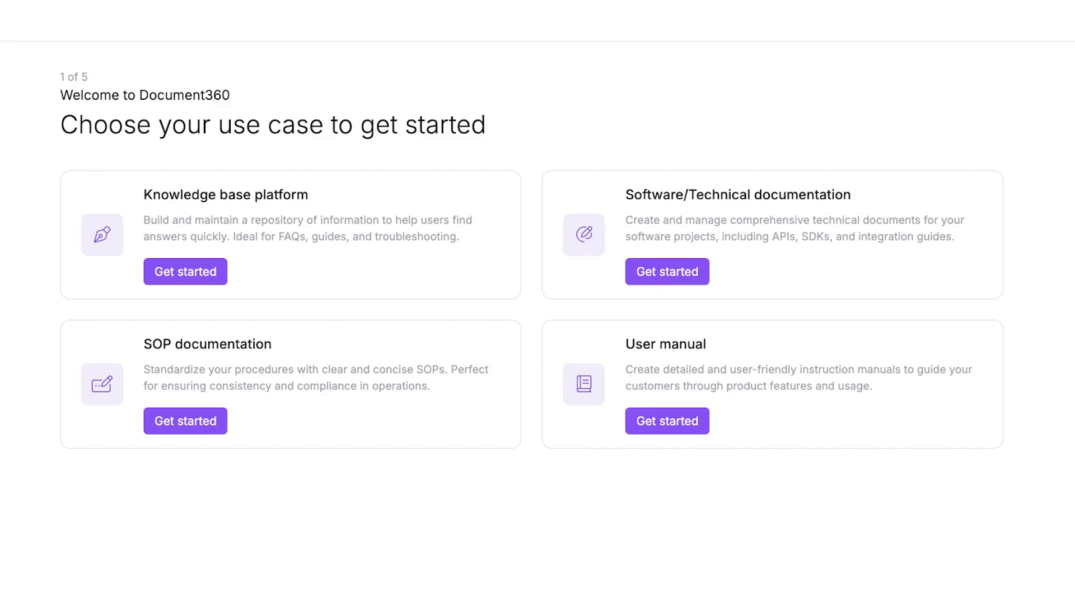
left_click(186, 271)
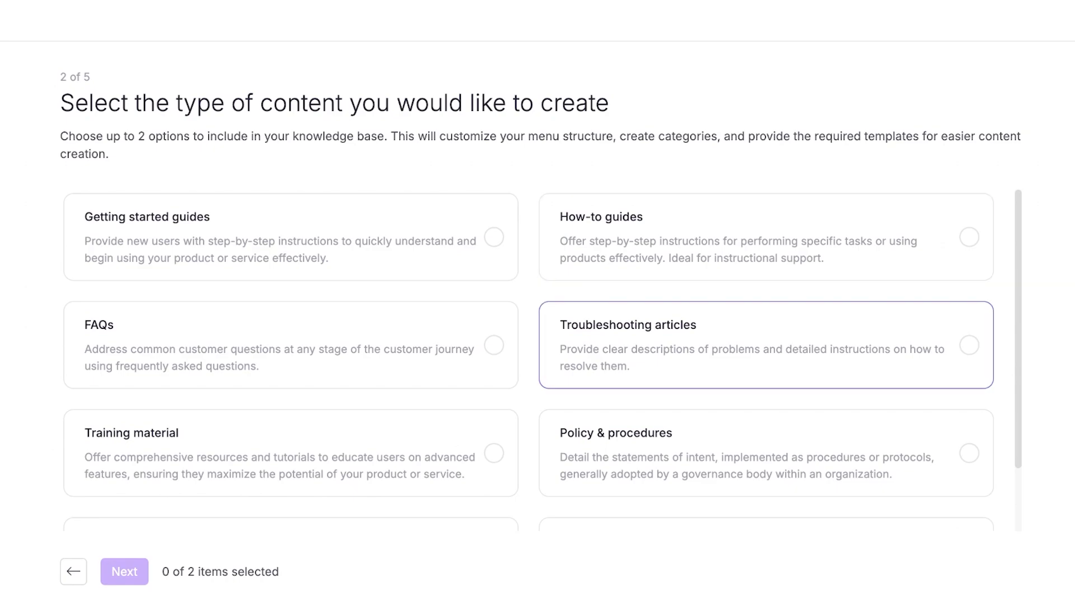
left_click(291, 237)
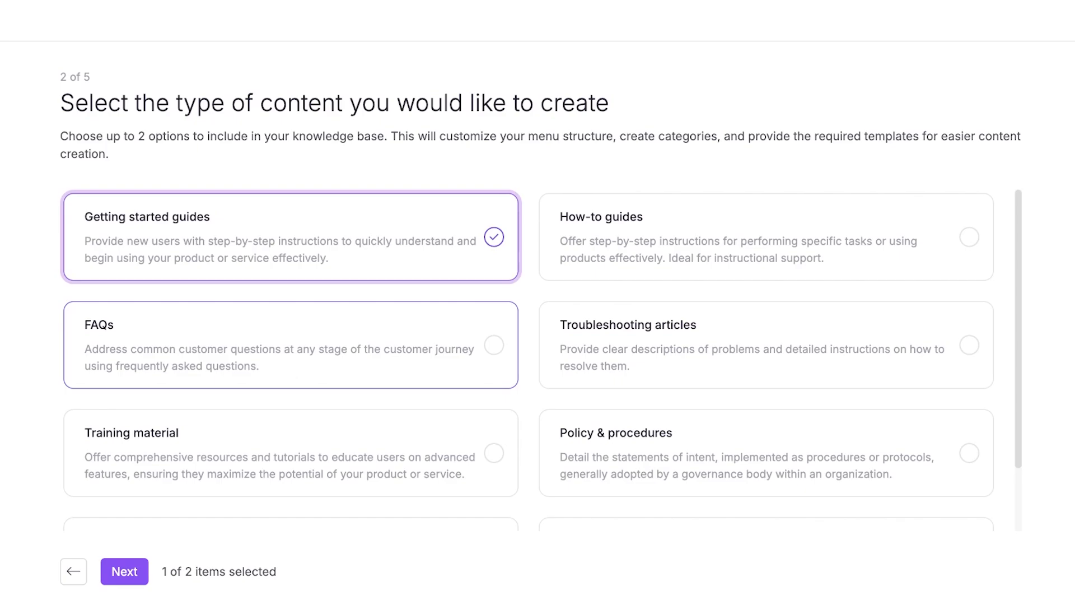
left_click(290, 345)
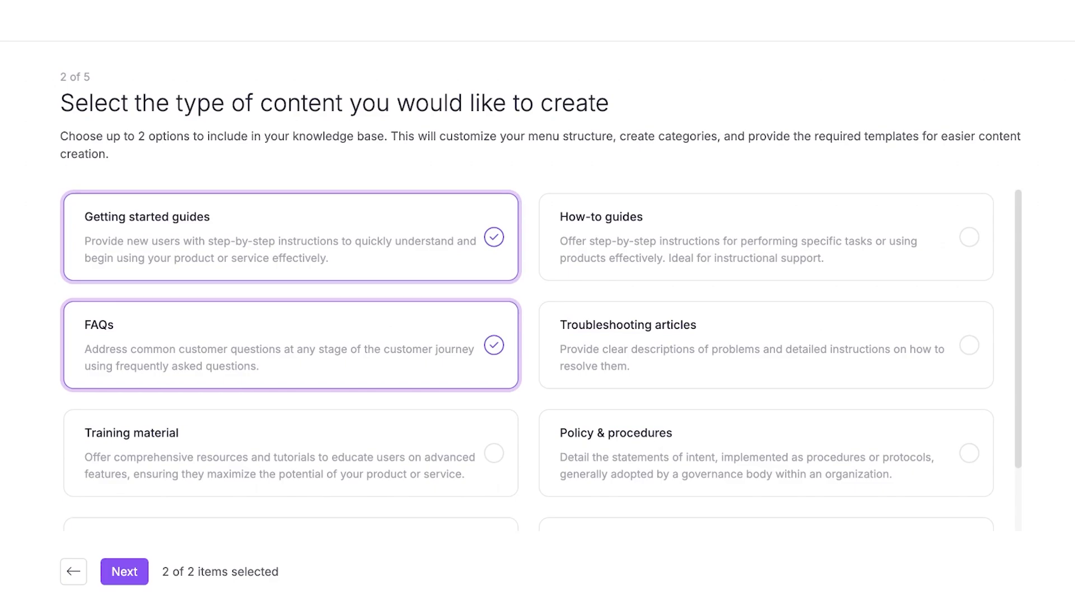
scroll(291, 376, "down", 2)
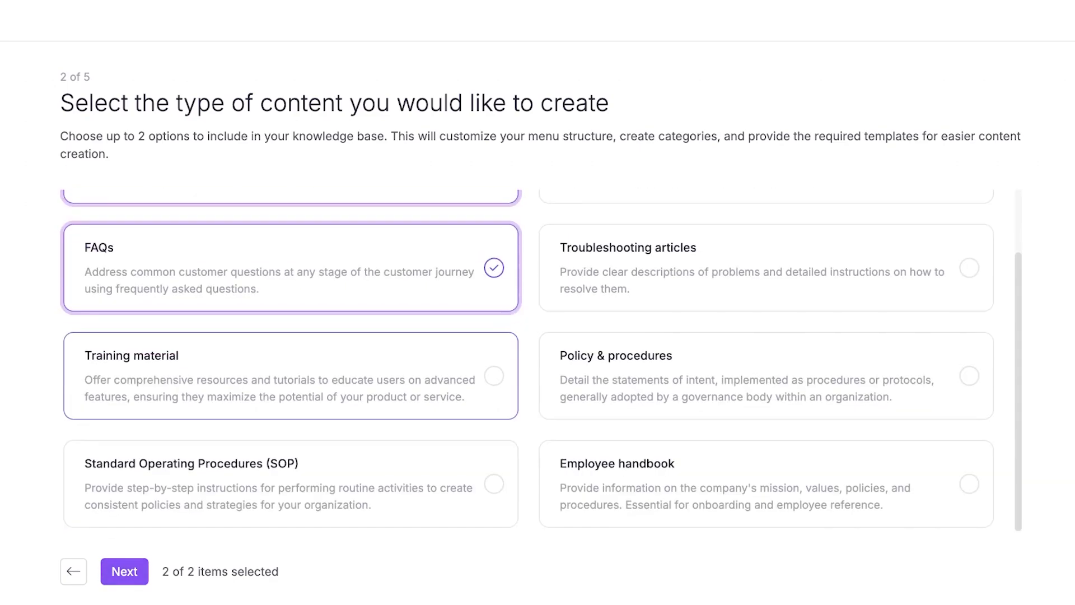
scroll(292, 375, "up", 2)
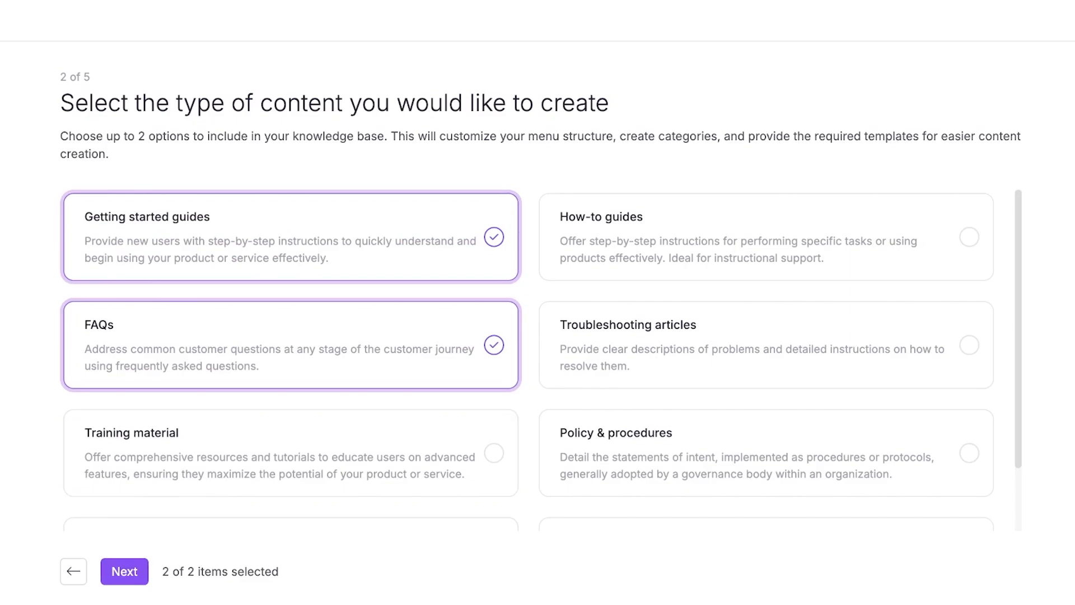
left_click(125, 571)
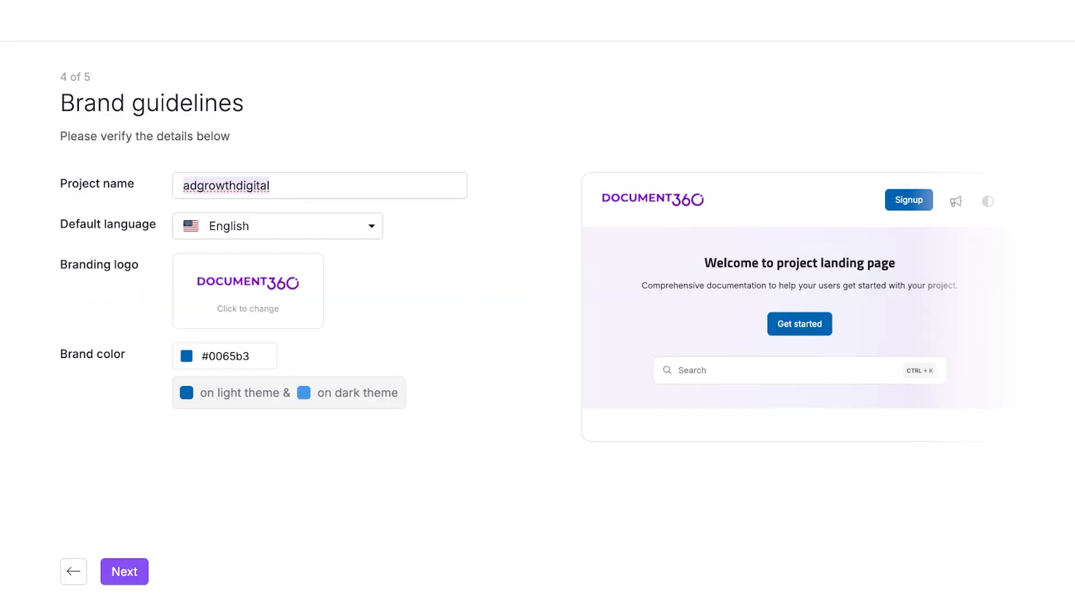
- Set the project name to Durden in the brand guidelines
type("A")
key("BackSpace")
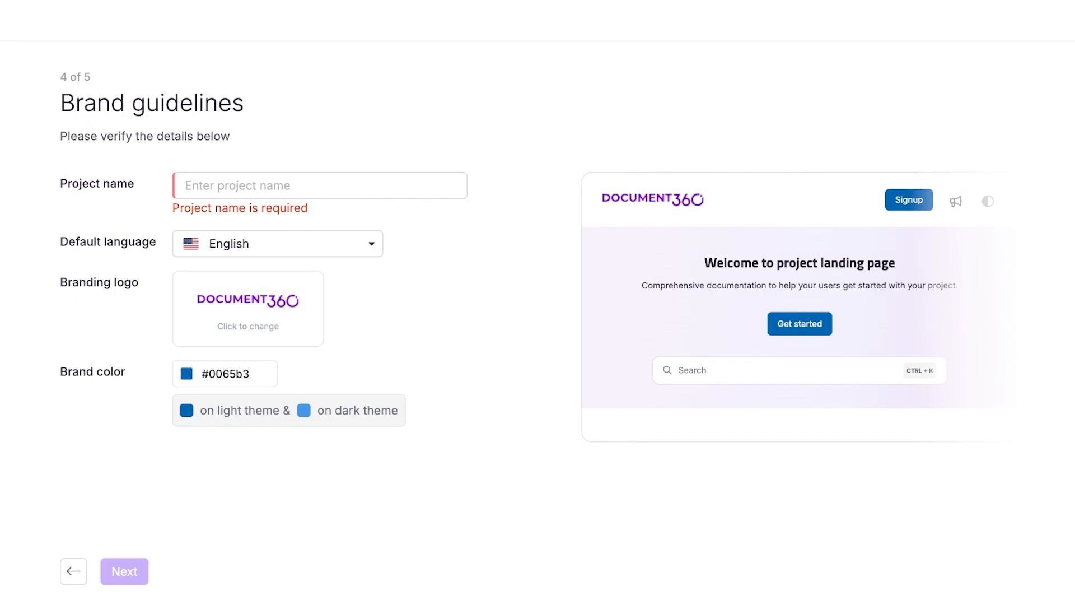
type("M")
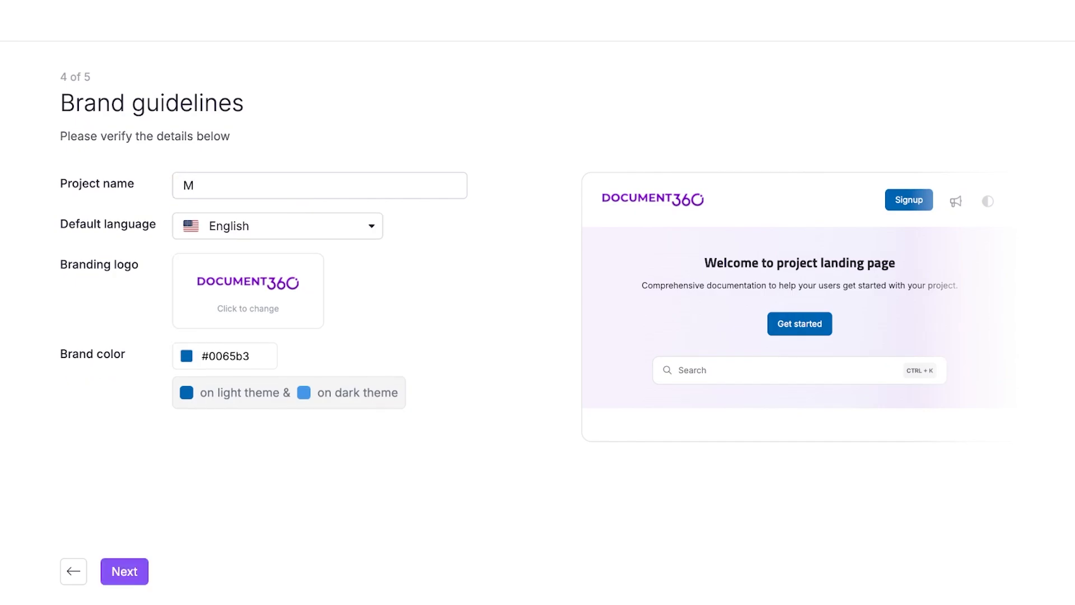
type("a")
key("BackSpace")
key("BackSpace")
type("Durden")
- Replace the branding logo with the black Spencer image and set the brand color to #080b0d
left_click(249, 291)
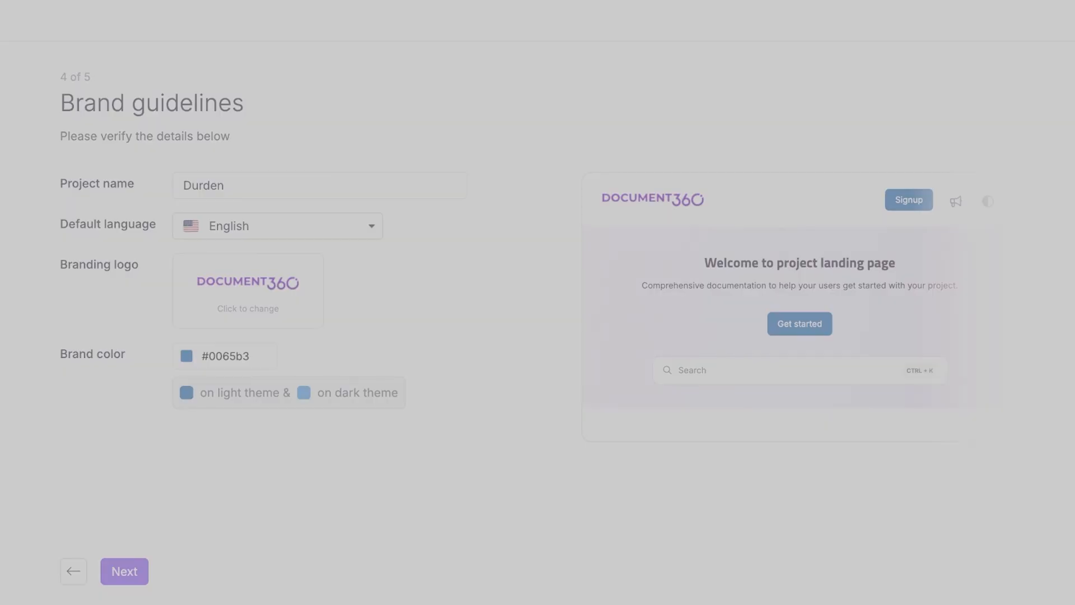
key("Return")
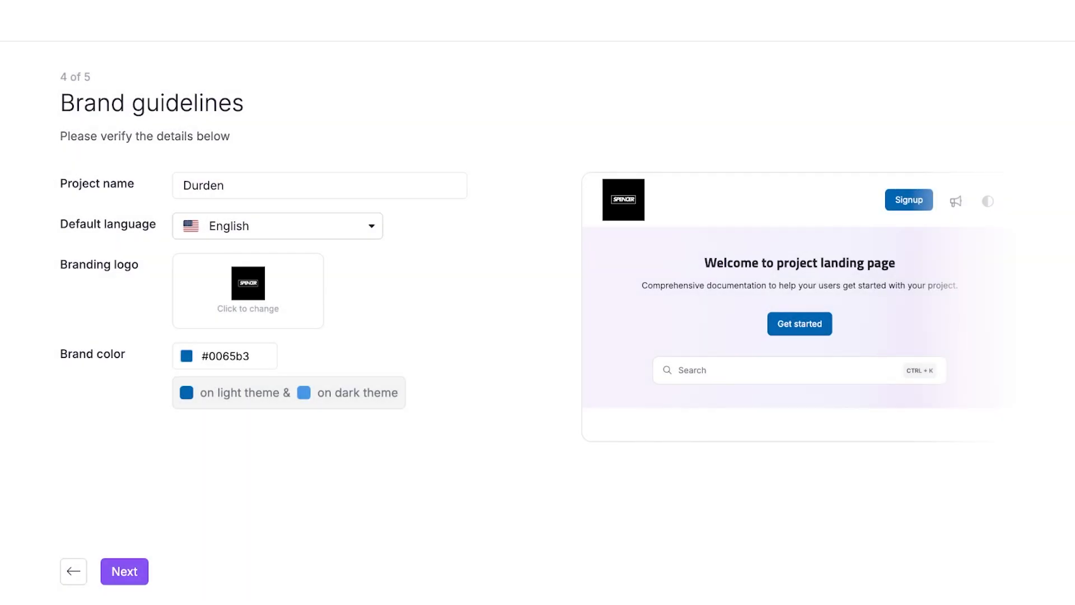
left_click(186, 356)
left_click_drag(338, 411, 366, 456)
key("Escape")
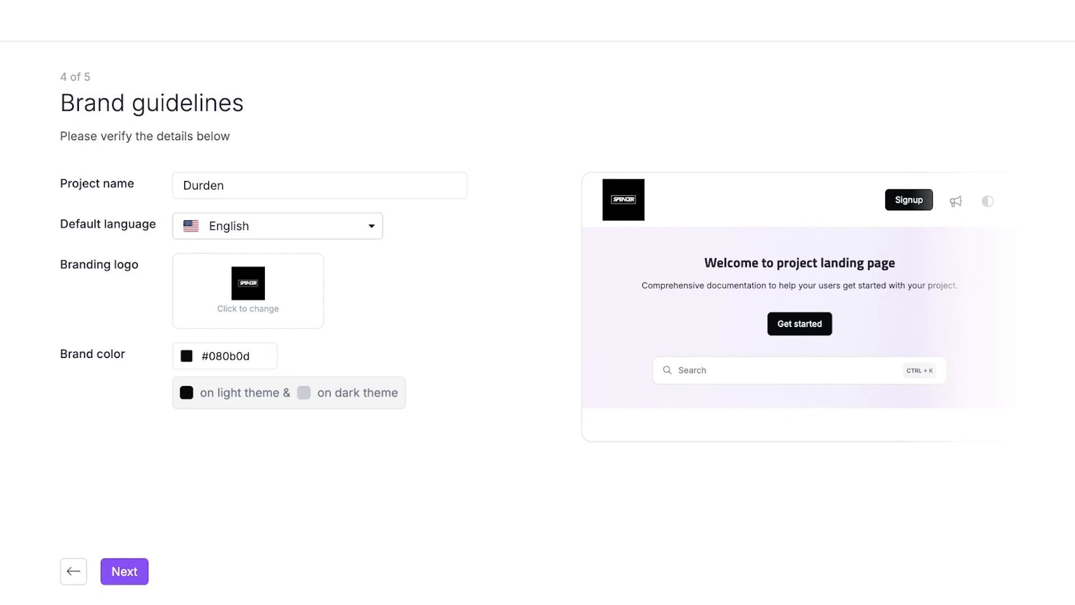
left_click(124, 571)
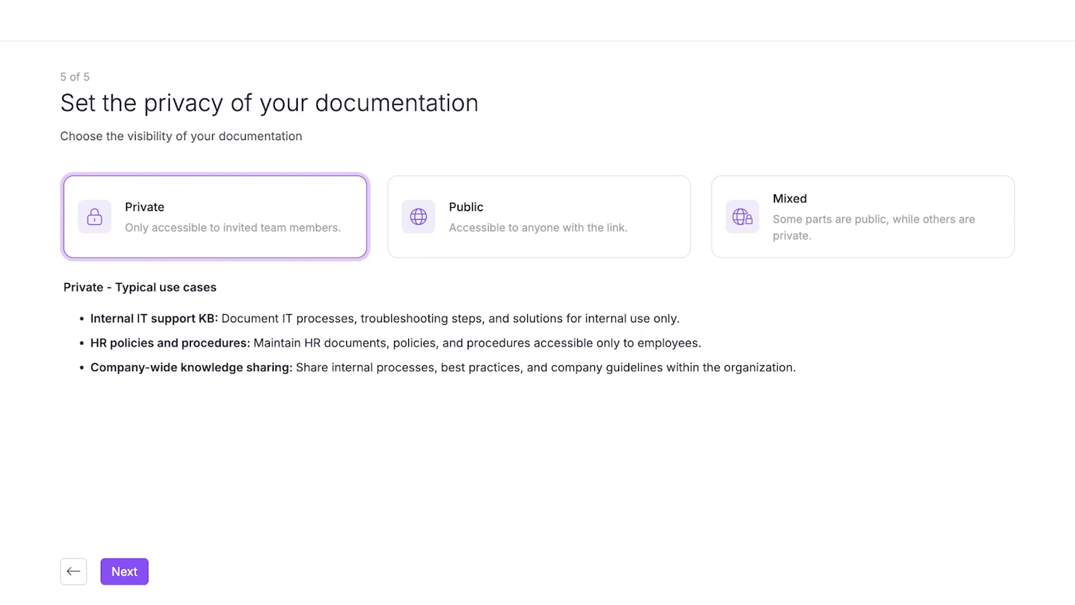
- Compare the Private, Public and Mixed privacy options and set the documentation's visibility to Public
left_click(539, 217)
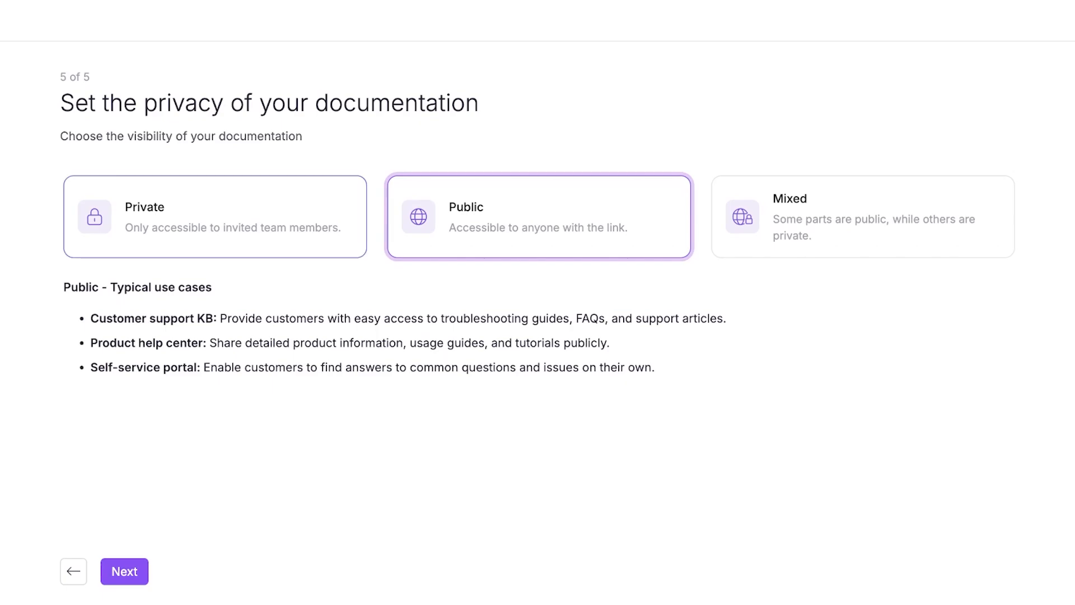
left_click(215, 217)
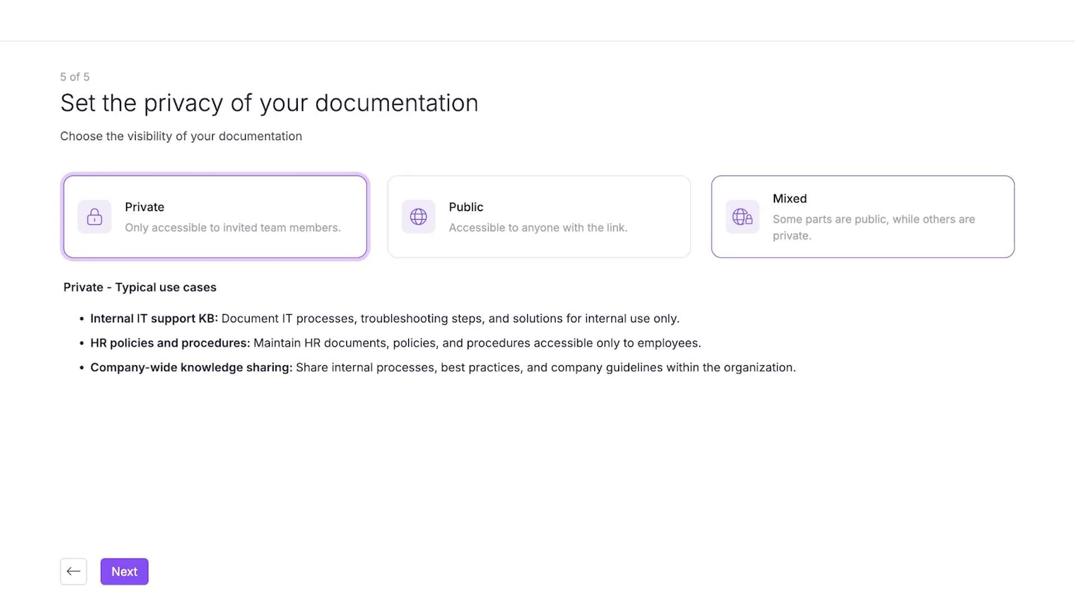
left_click(863, 217)
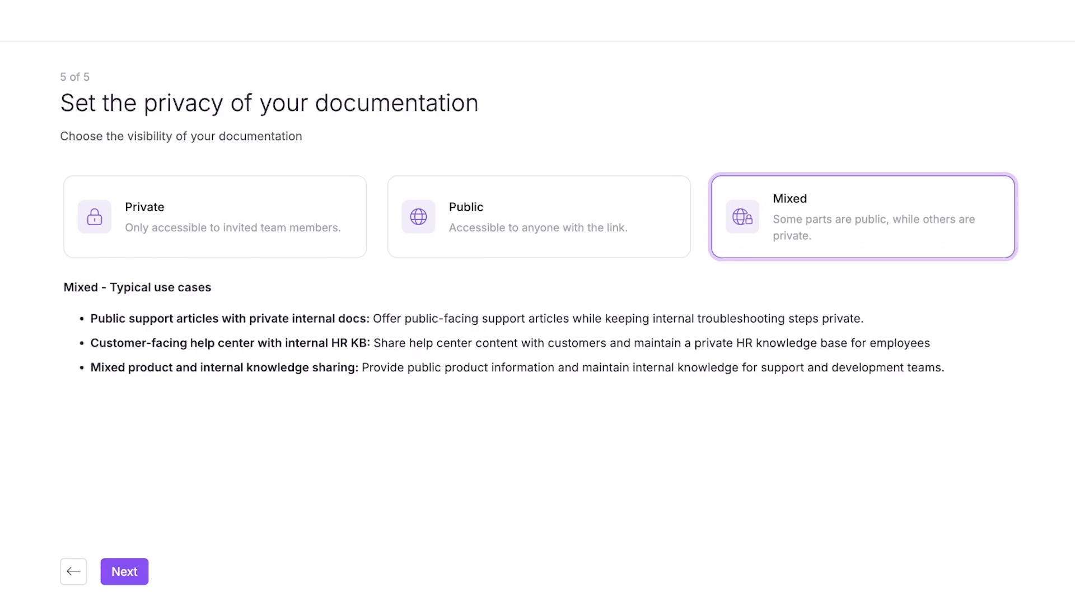
left_click(539, 216)
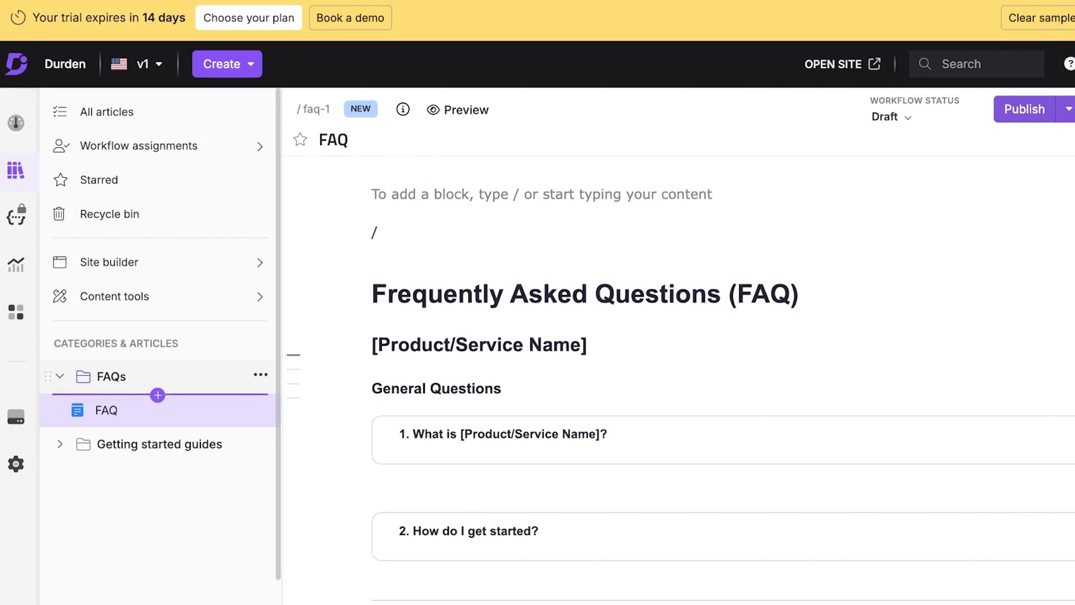
- Delete the sample categories and articles and reopen the Durden project
left_click(1037, 17)
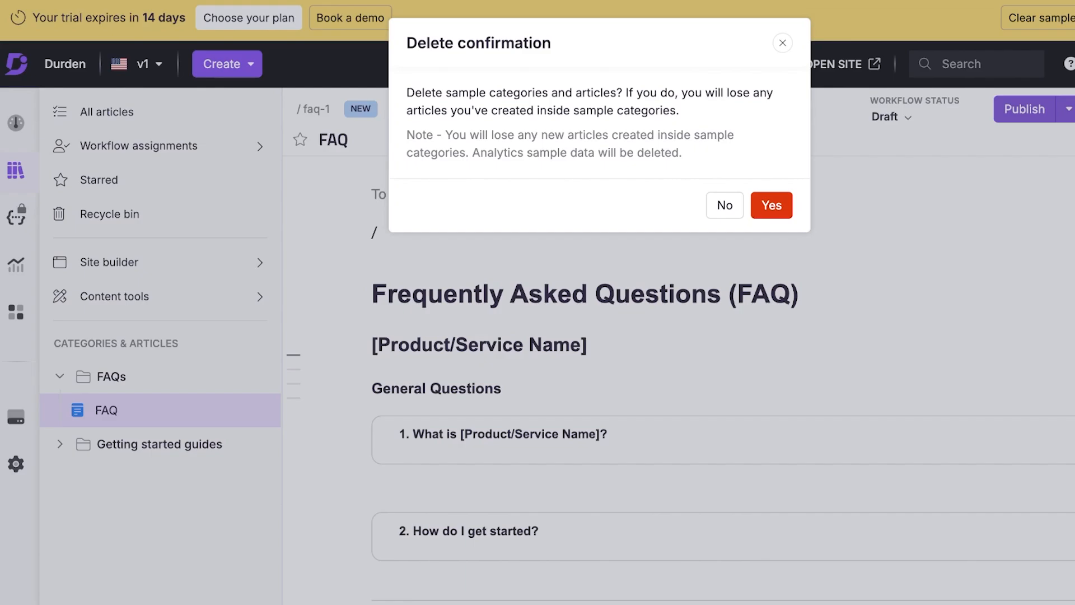
left_click(772, 205)
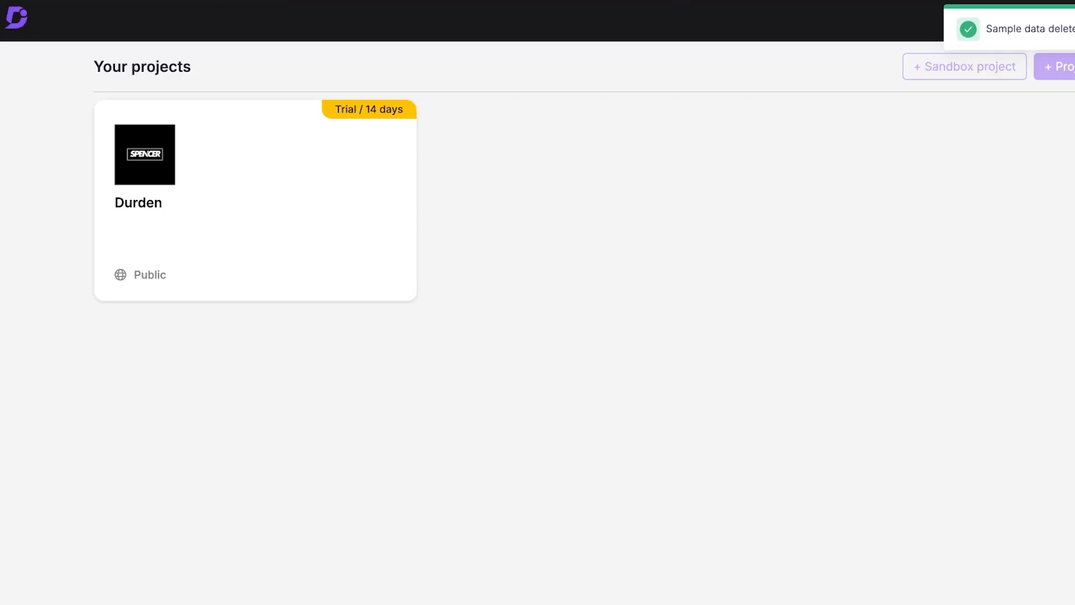
left_click(255, 200)
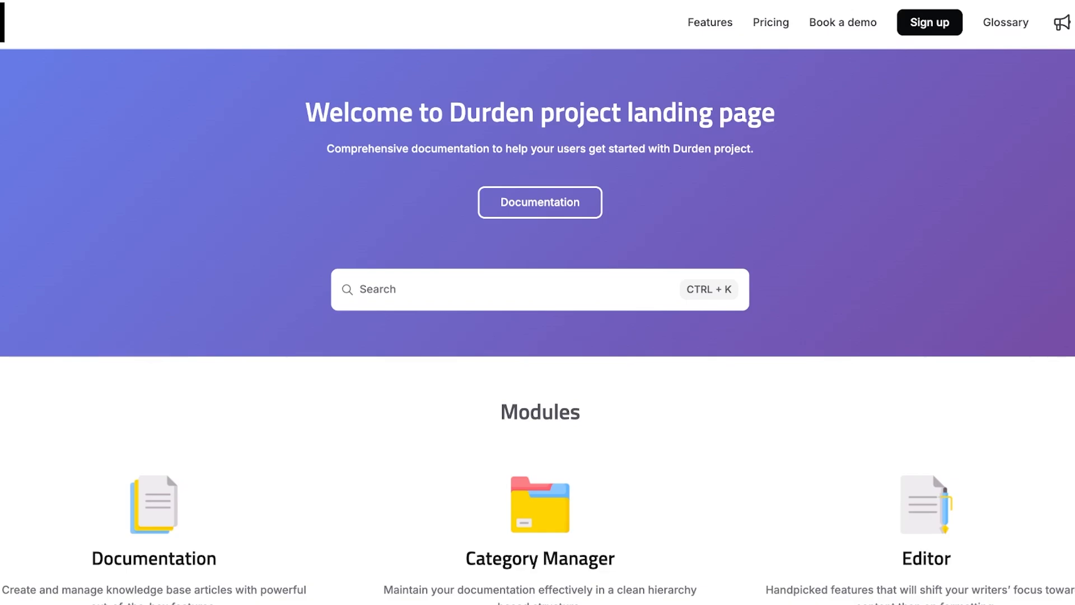
- Review the Durden project's landing page, from the modules section down to the quick links
scroll(537, 302, "down", 3)
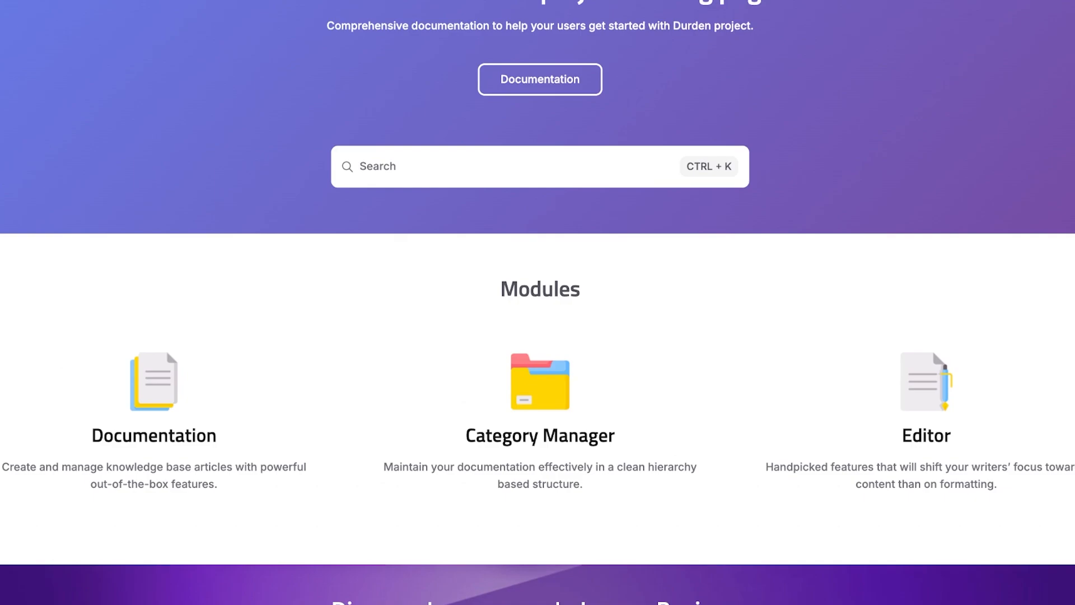
scroll(538, 302, "down", 2)
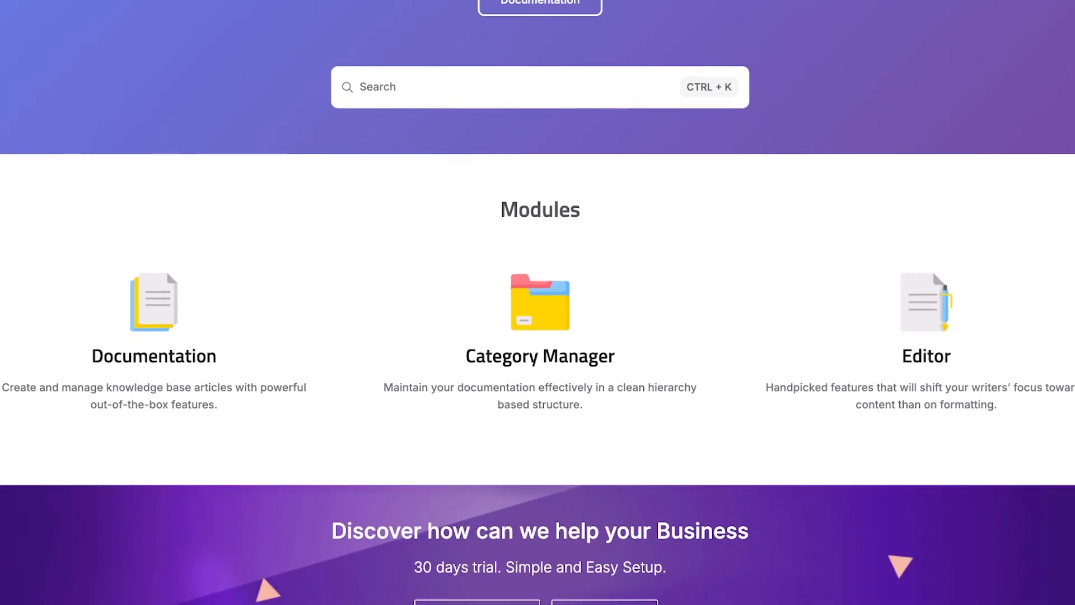
scroll(538, 303, "down", 1)
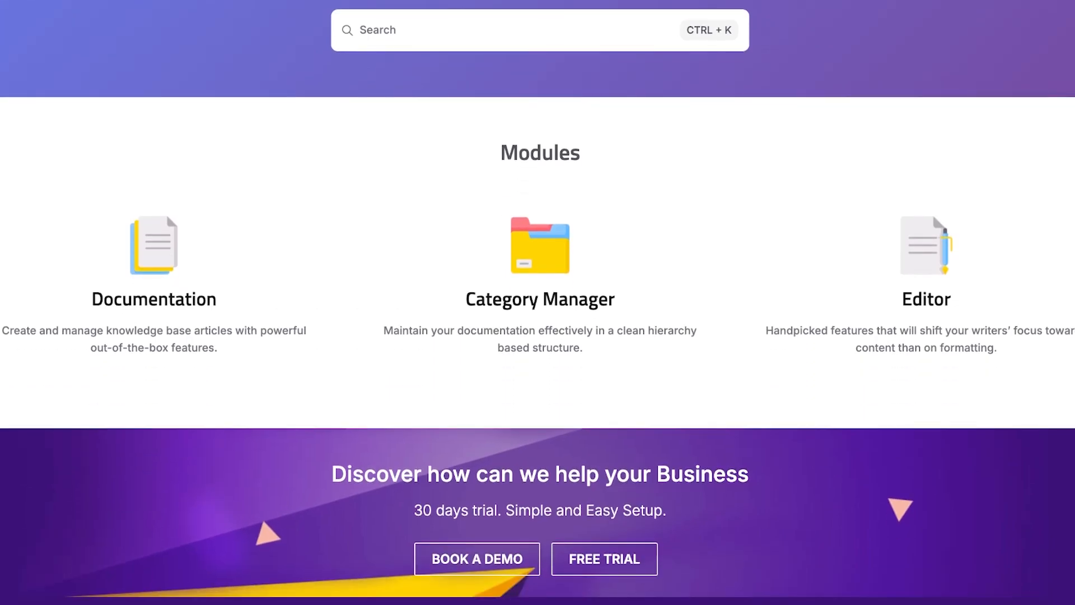
scroll(538, 302, "down", 4)
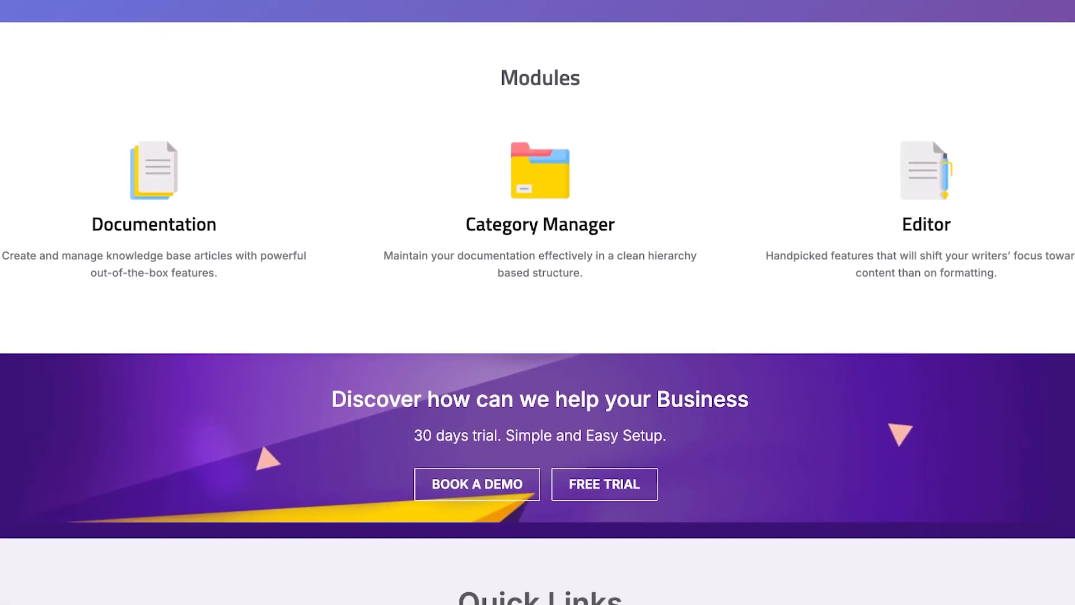
scroll(538, 303, "down", 1)
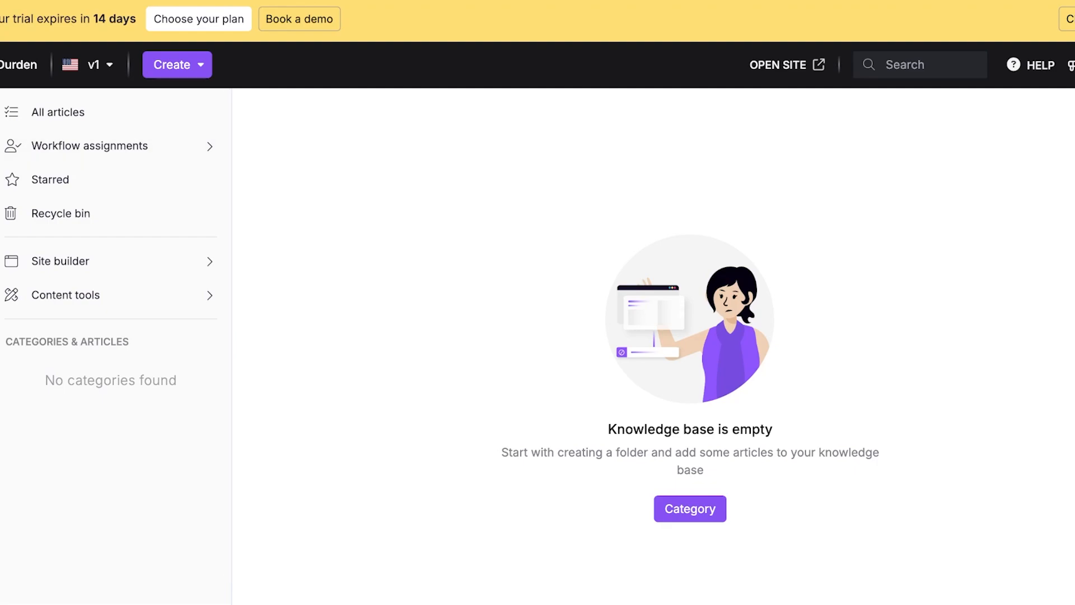
- Create a folder-type category named FAQ at the root level of the knowledge base
left_click(177, 65)
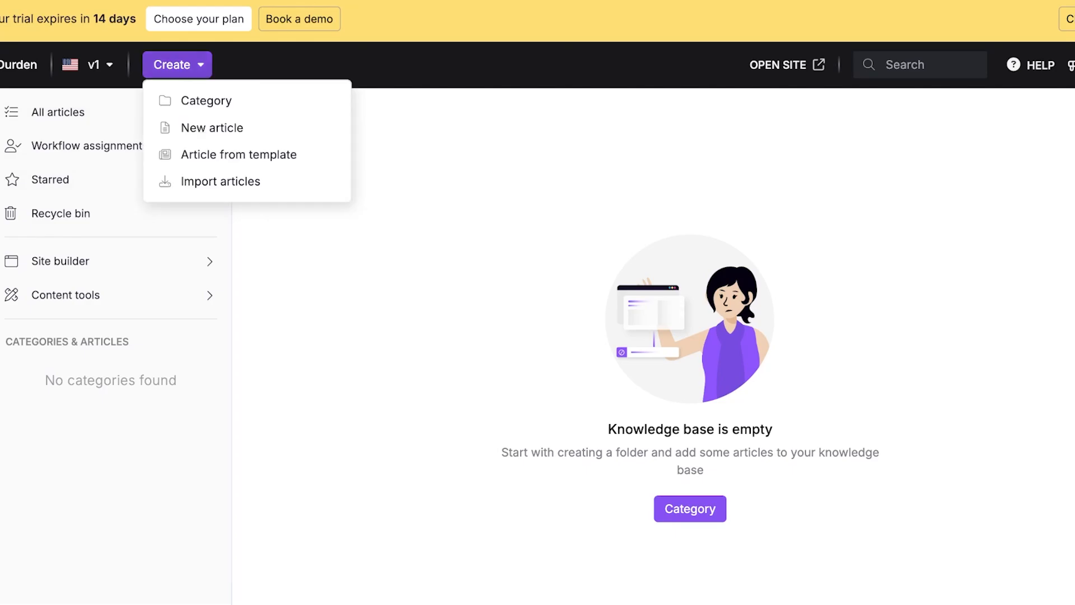
left_click(206, 101)
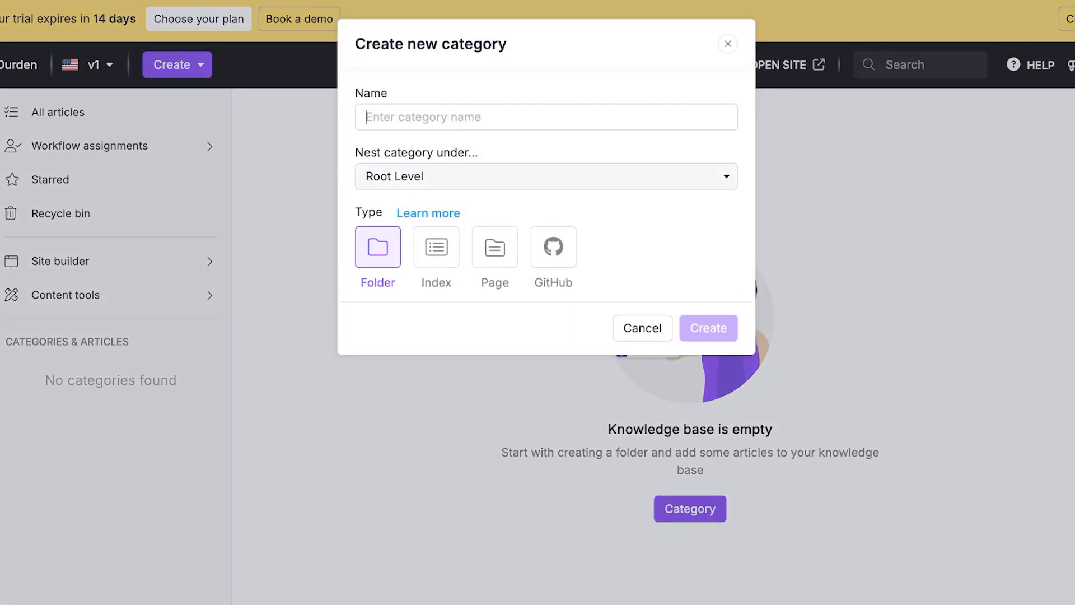
left_click(547, 176)
left_click(547, 117)
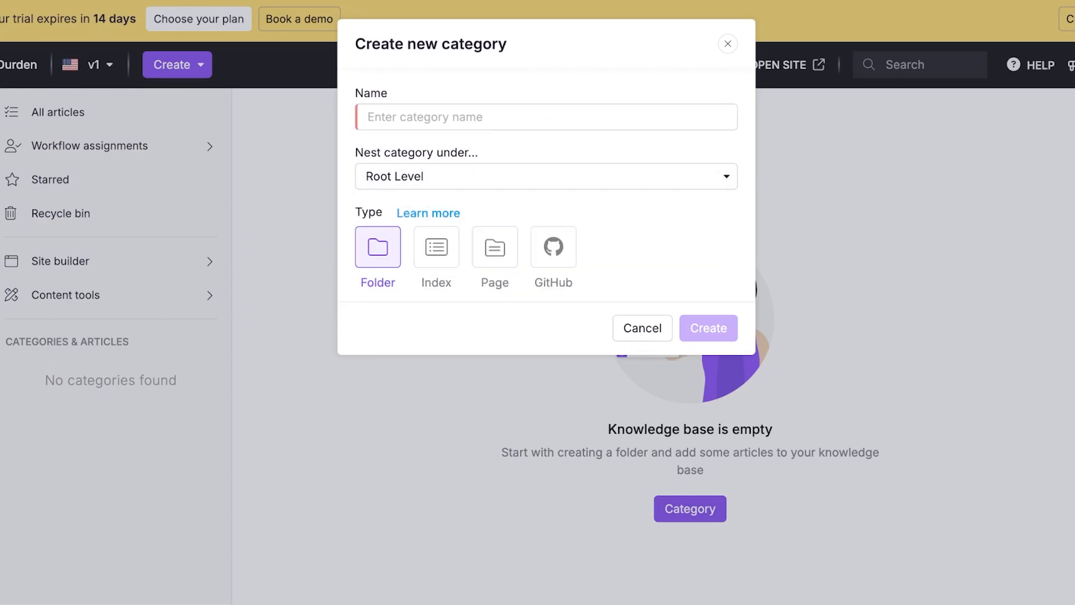
type("FAQ")
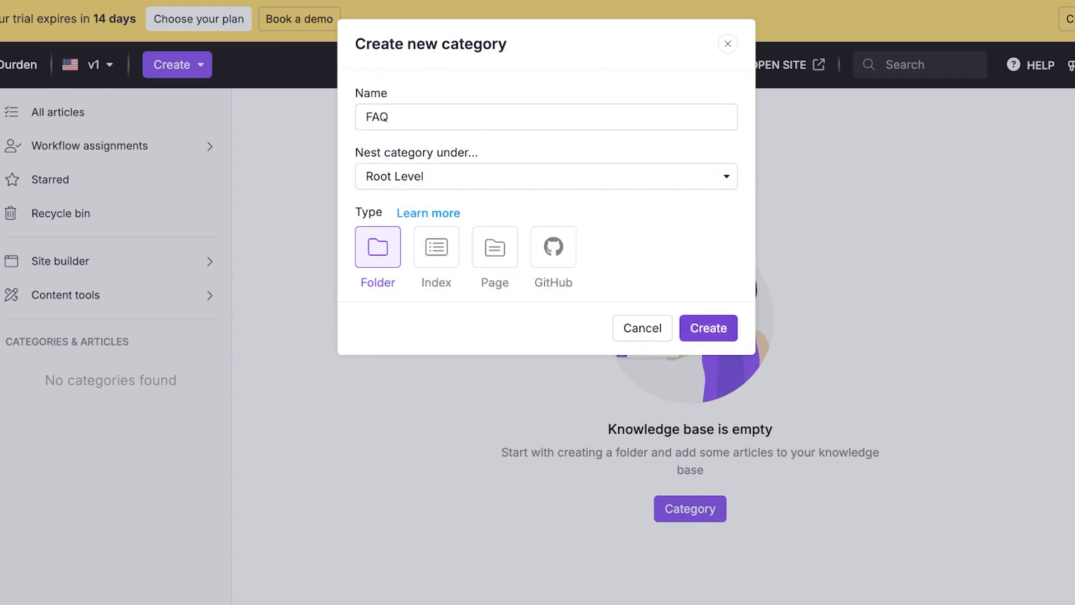
left_click(709, 328)
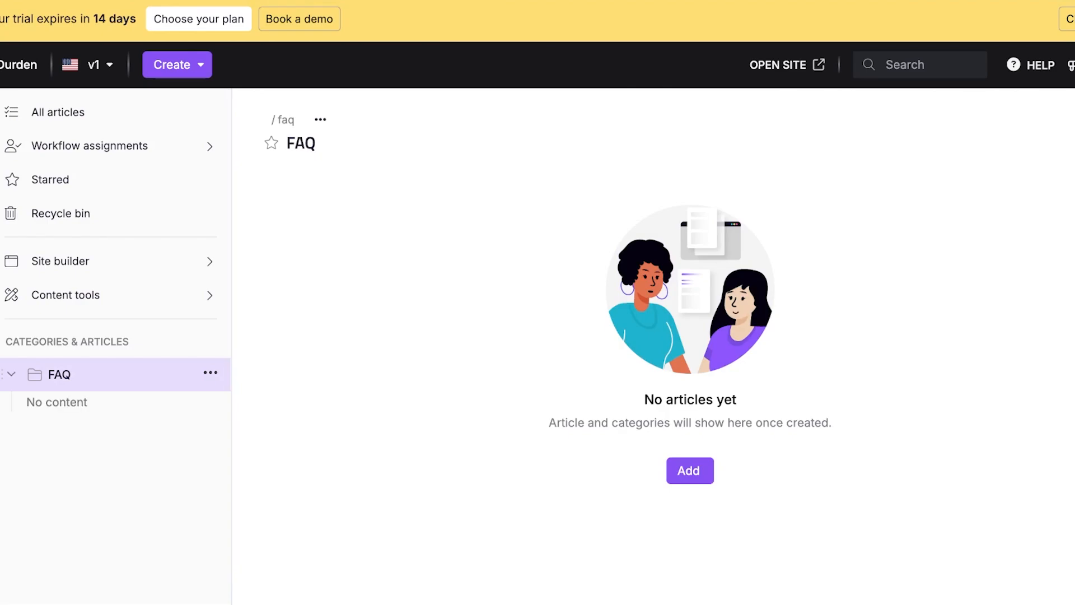
- Create a new article titled "How to use the workstation equipment?" in the FAQ category
left_click(177, 65)
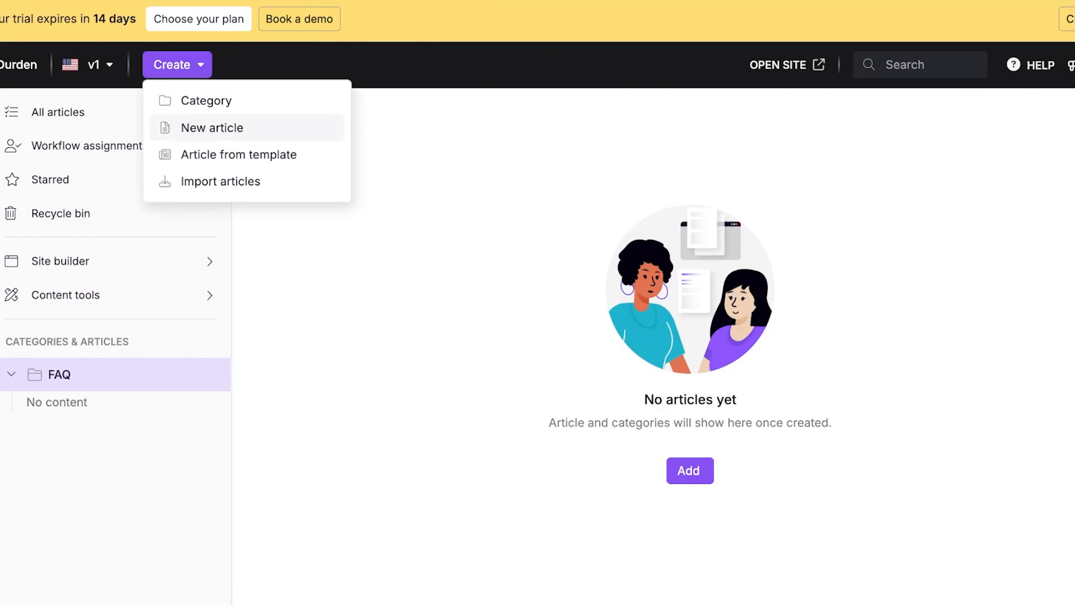
left_click(212, 128)
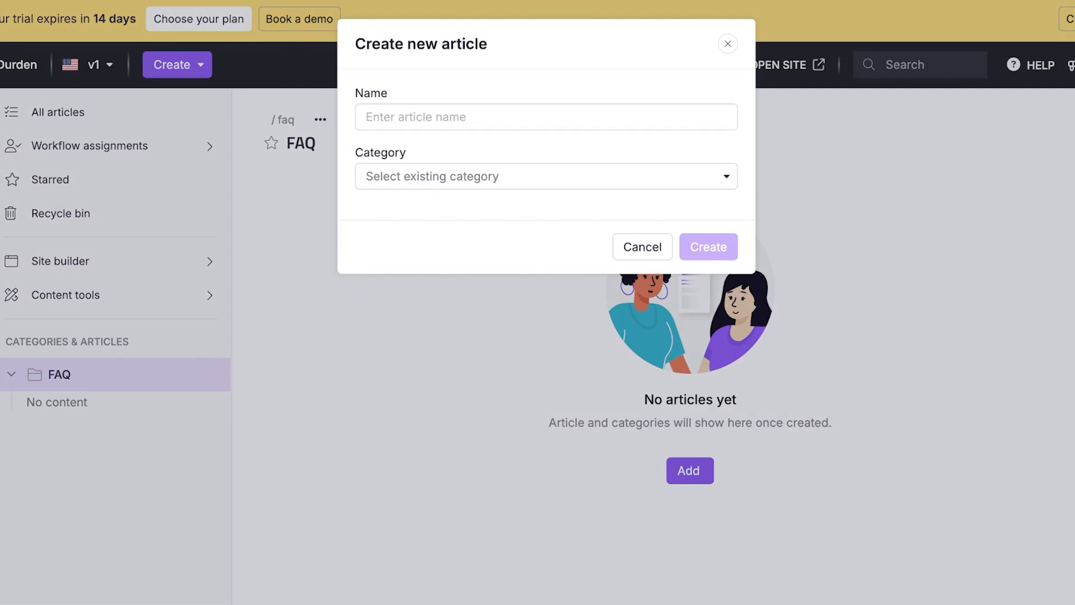
type("W")
key("BackSpace")
type("How to use the ")
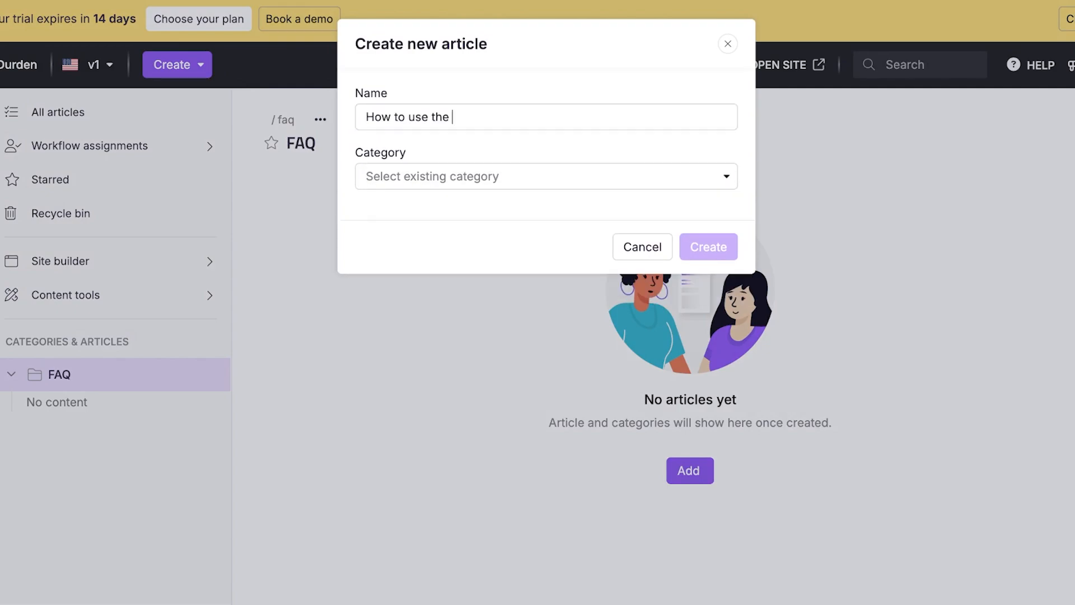
type("workstation equipment?")
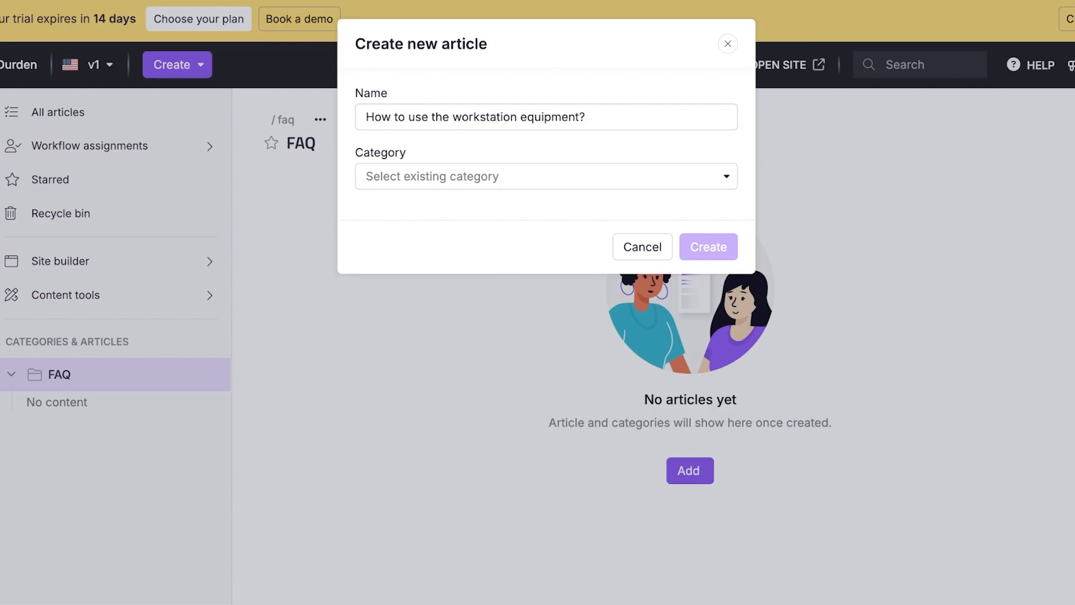
left_click(546, 176)
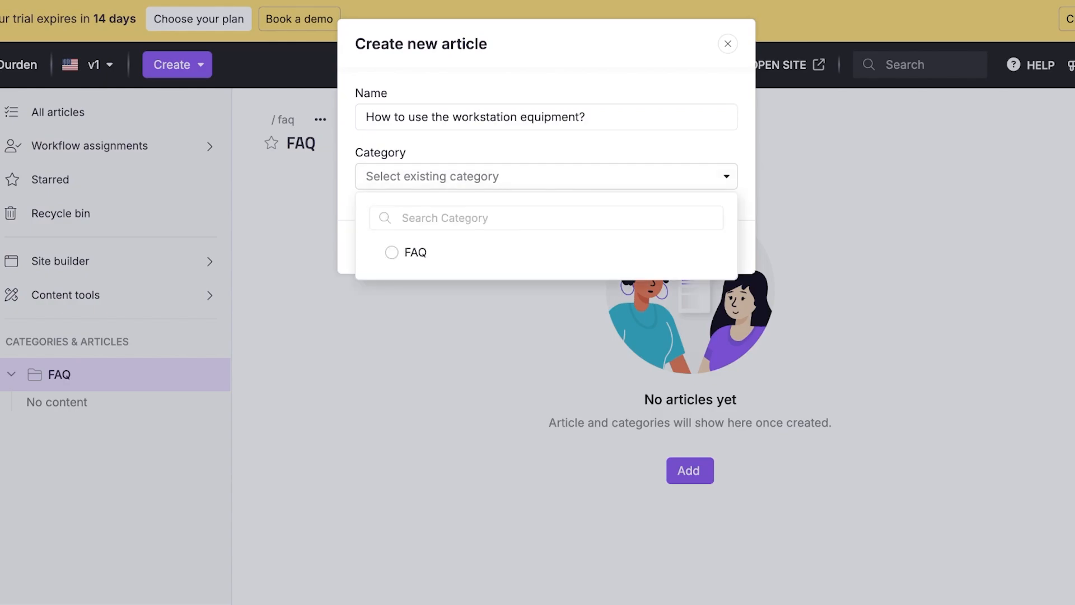
left_click(391, 252)
left_click(708, 245)
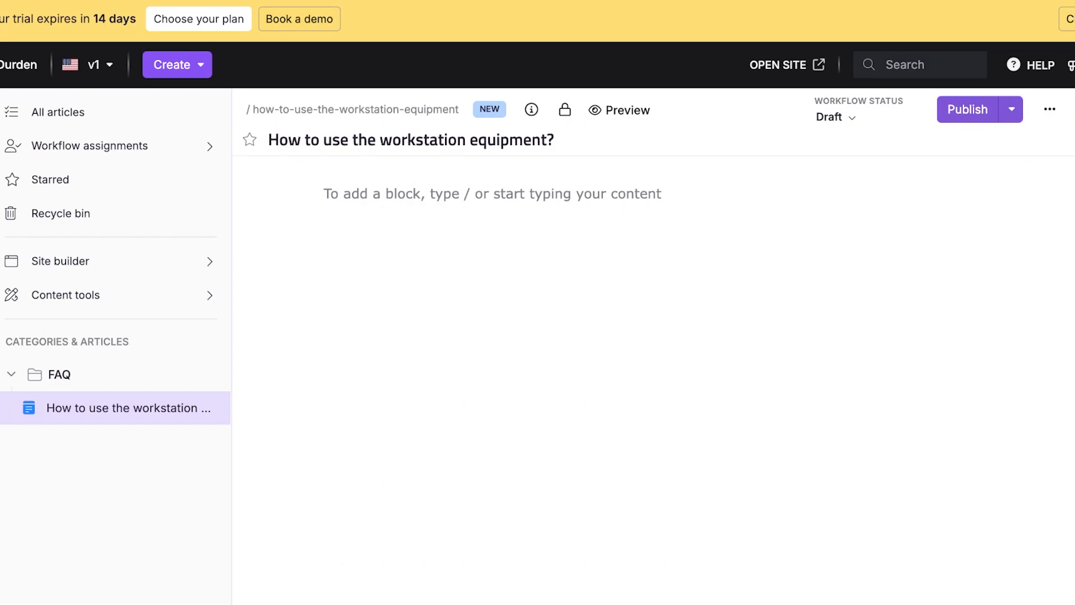
- Fill the article body with the paragraph on workstation setup, supplied equipment, ergonomics and keeping the workstation clean and organized
type("Your workstation will be set up for you prior to your arrival. You will receive a company laptop, a monitor, keyboard, and any other equipment needed for your role. Please ensure that your workstation is ergonomically set up for your comfort and productivity. If you need any adjustments or additional equipment, contact the IT department or your manager. It's also a good practice to keep your workstation clean and organized.")
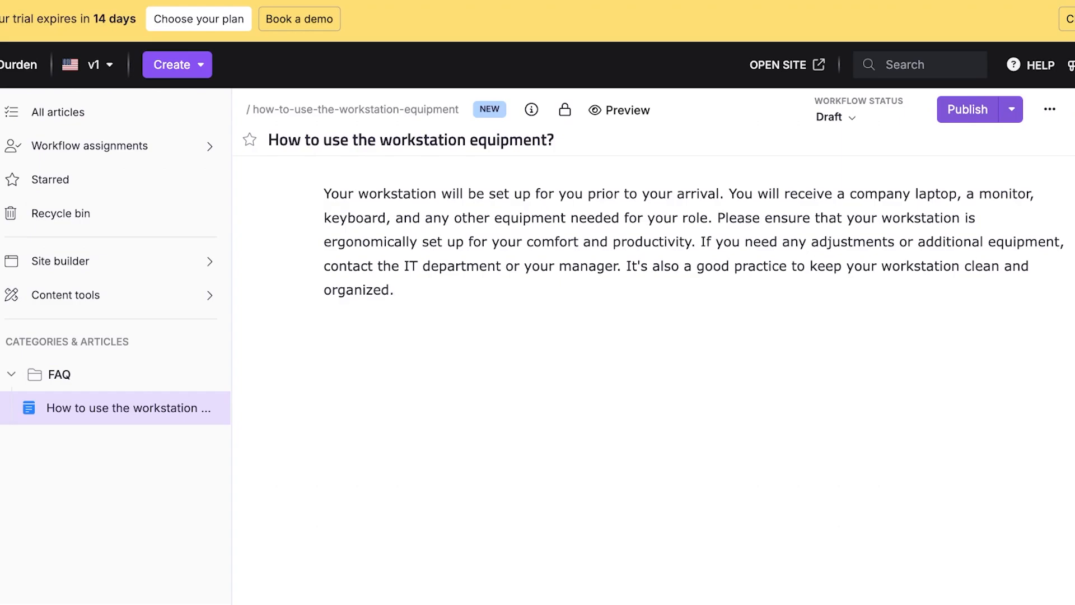
left_click(412, 218)
left_click(724, 194)
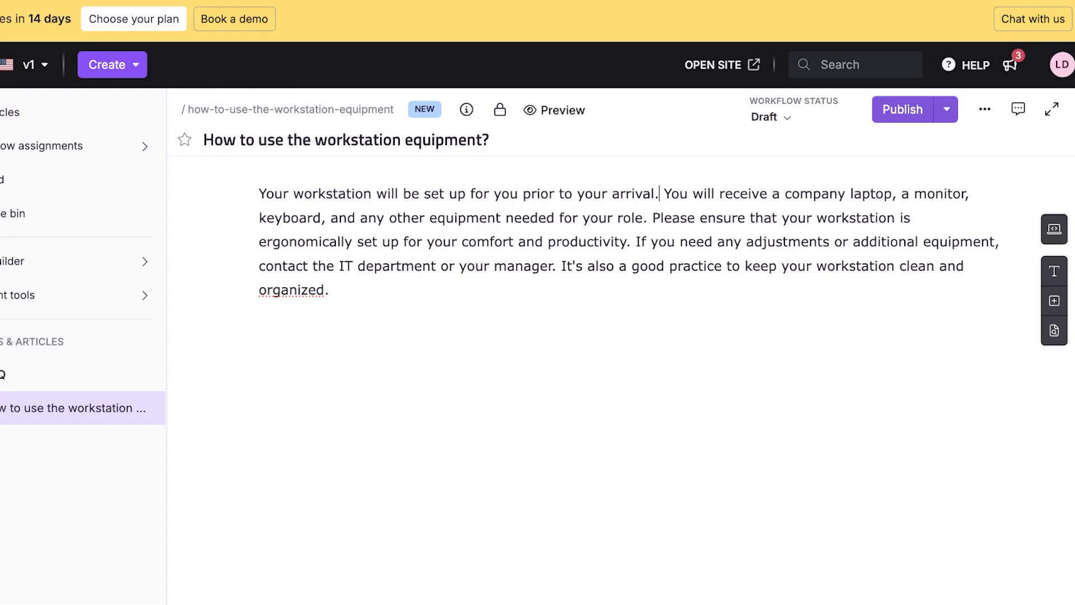
- Try the Heading 3 and Heading 4 styles on the whole article text and restore it to normal paragraph style
key("ctrl+a")
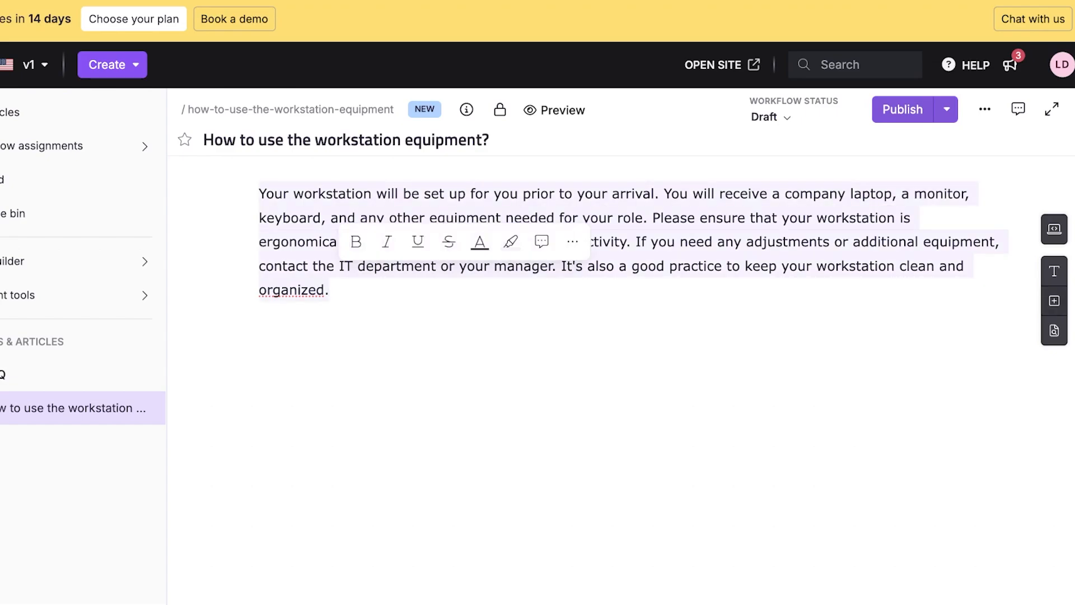
left_click(1055, 271)
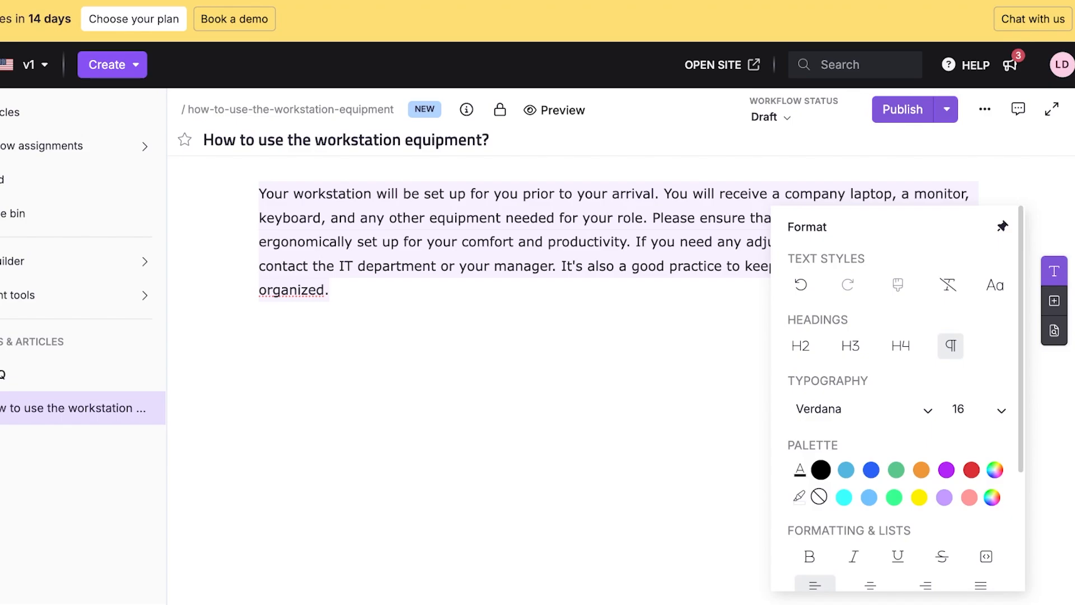
scroll(896, 398, "down", 3)
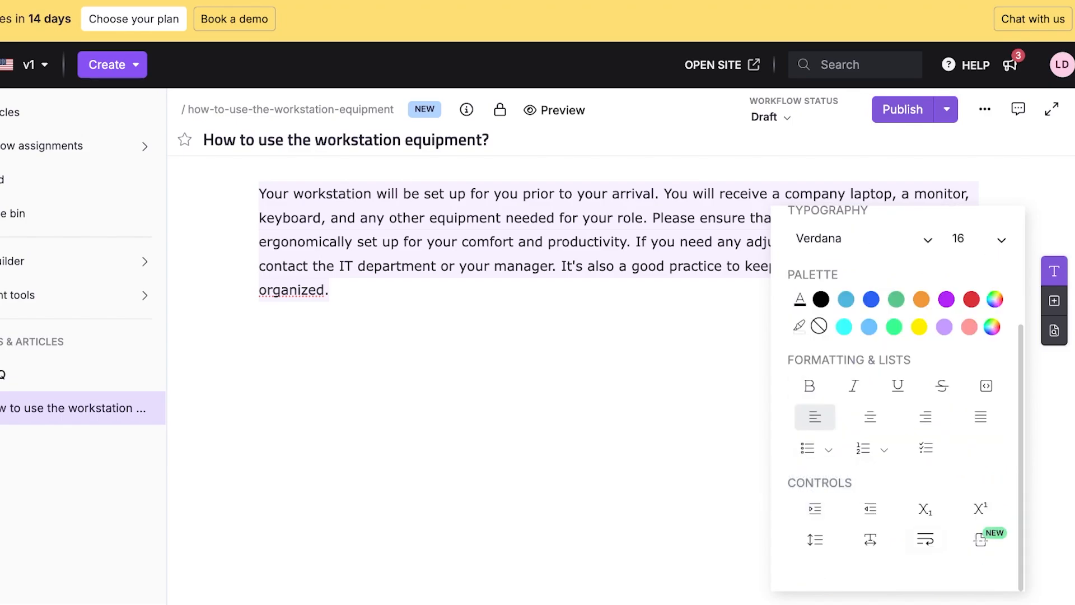
scroll(898, 386, "up", 2)
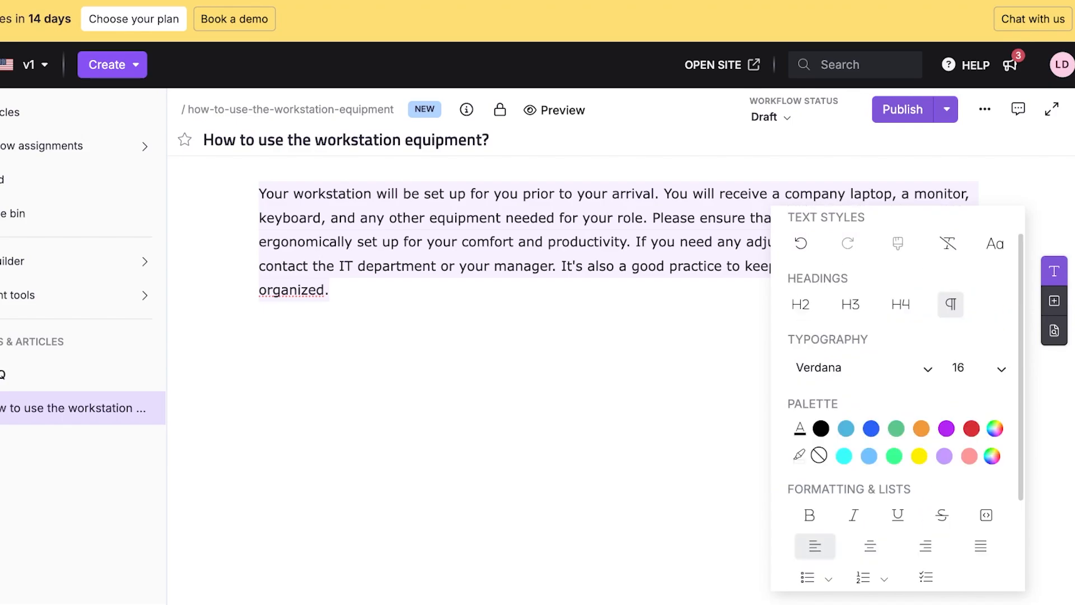
left_click(851, 304)
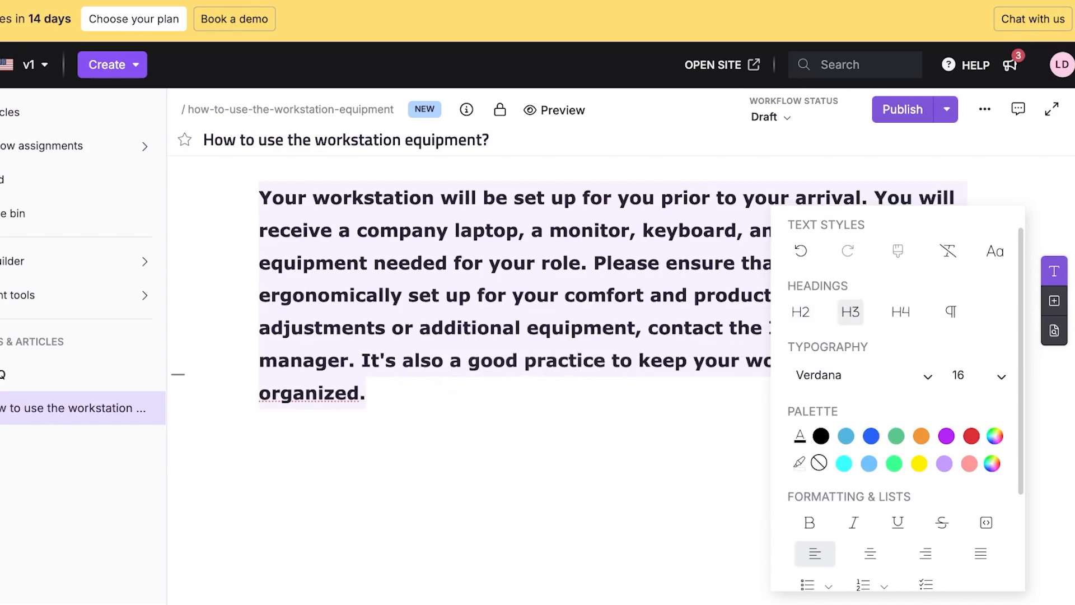
left_click(901, 312)
left_click(950, 311)
left_click(428, 327)
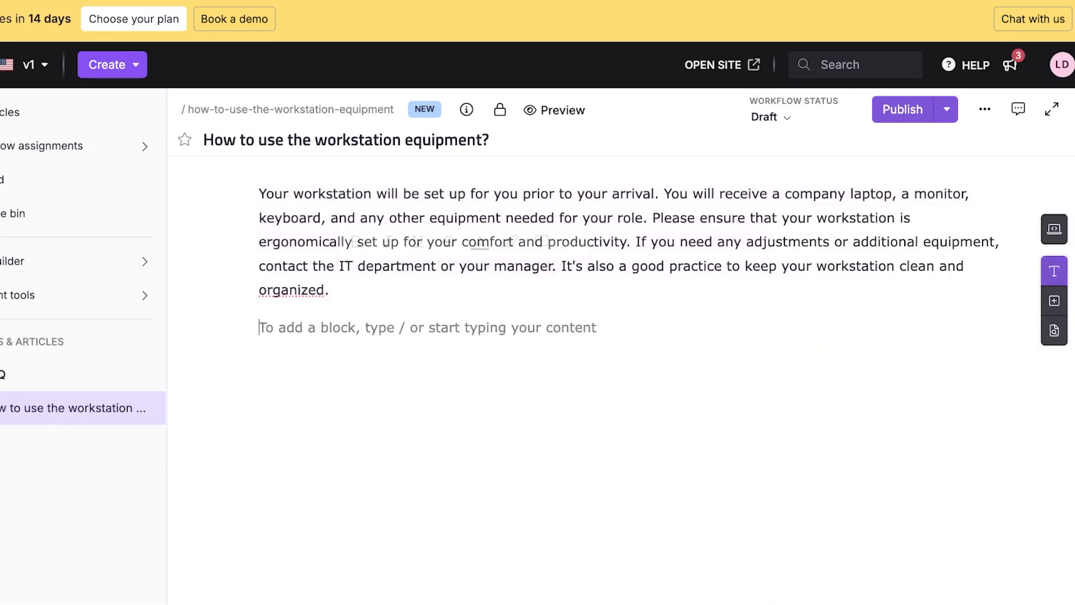
key("BackSpace")
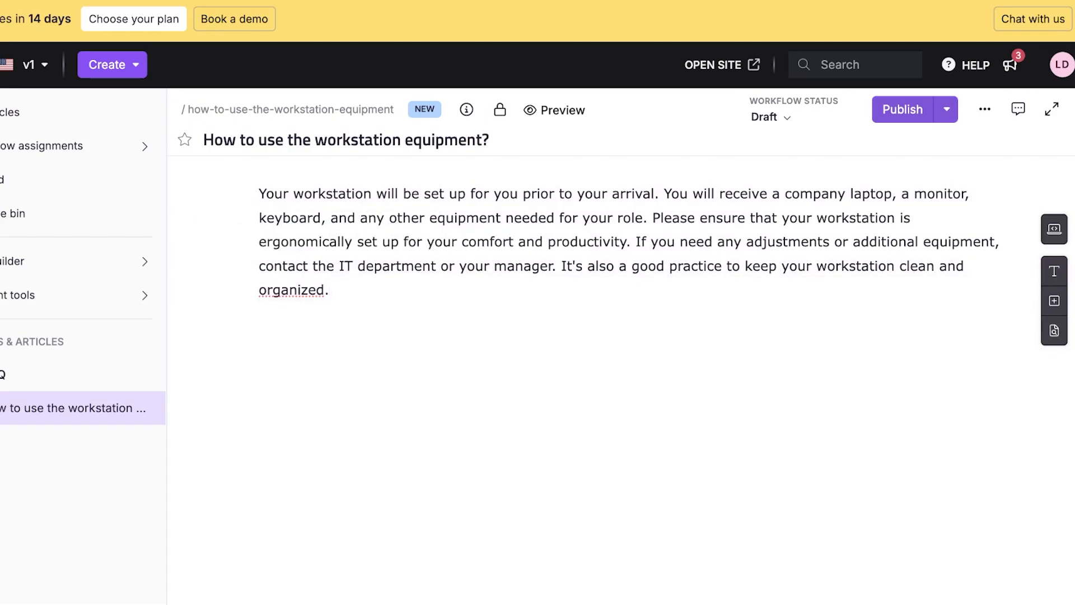
- Examine the format and insert block options available on a new line below the article's paragraph, without adding any block
key("Return")
type("/")
scroll(371, 269, "down", 3)
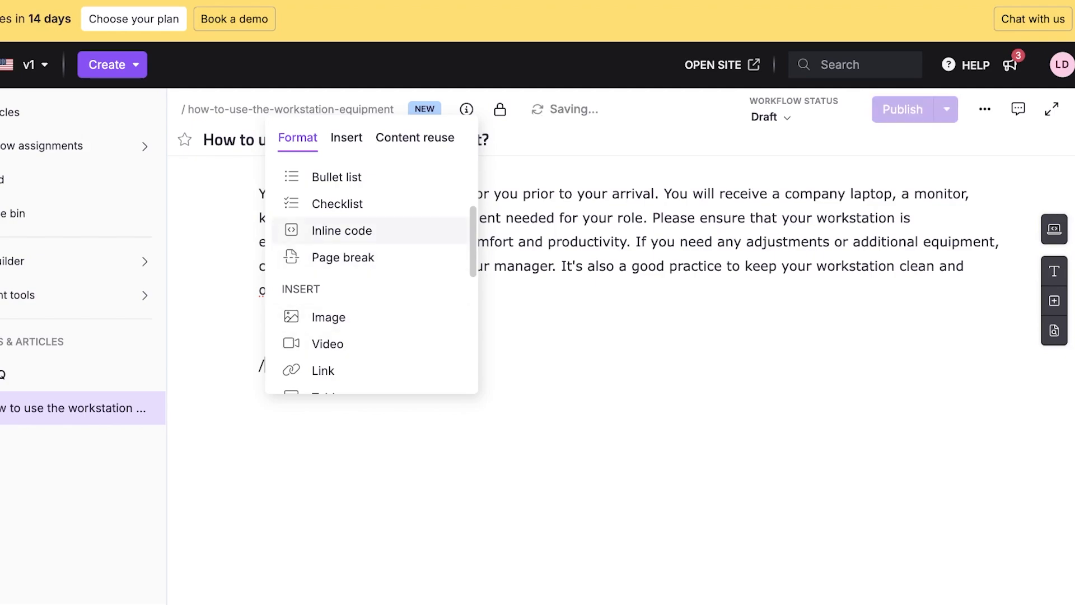
scroll(372, 317, "down", 1)
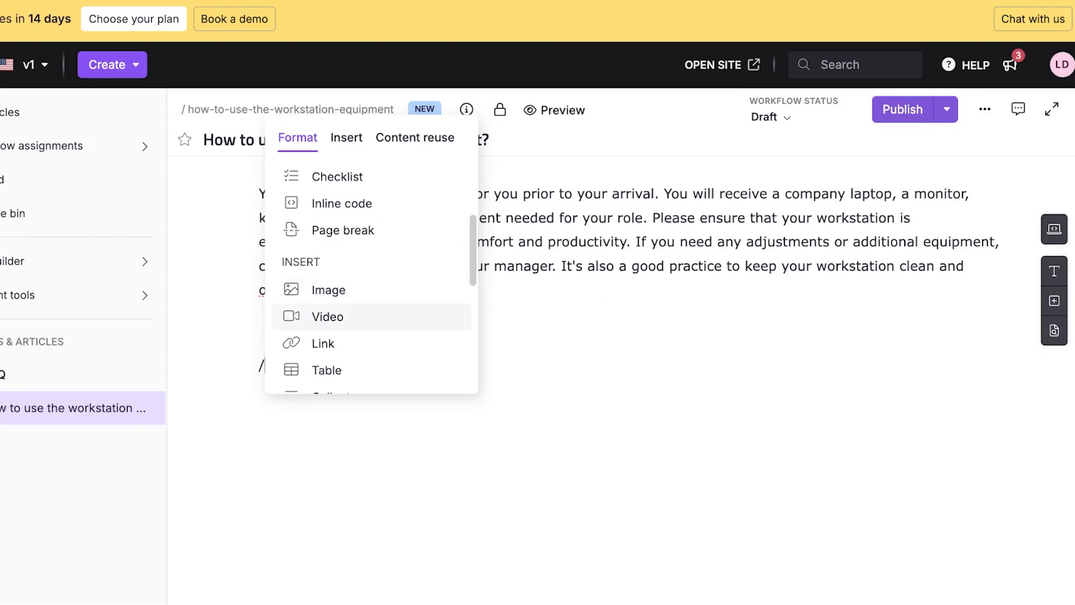
key("Down")
key("Down")
key("Down")
key("Down")
key("Down")
key("Down")
key("Down")
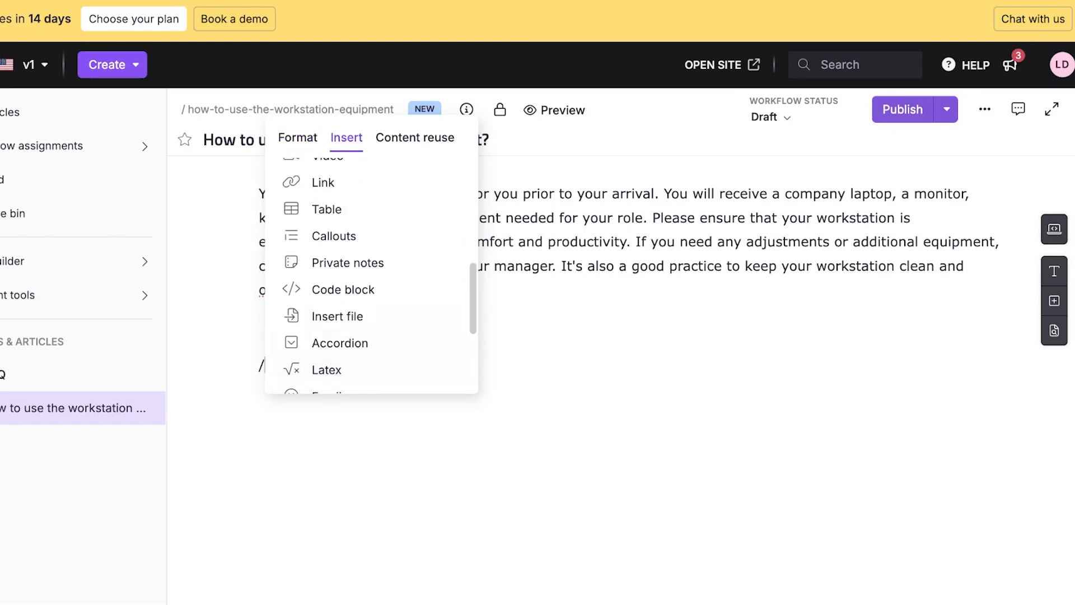
scroll(371, 259, "down", 3)
type("/")
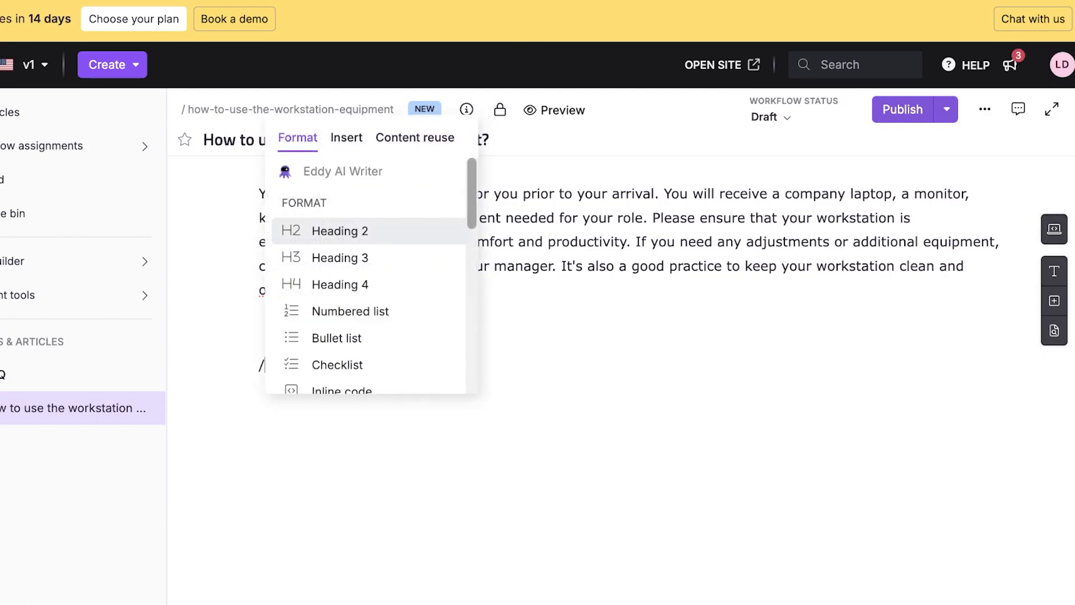
key("BackSpace")
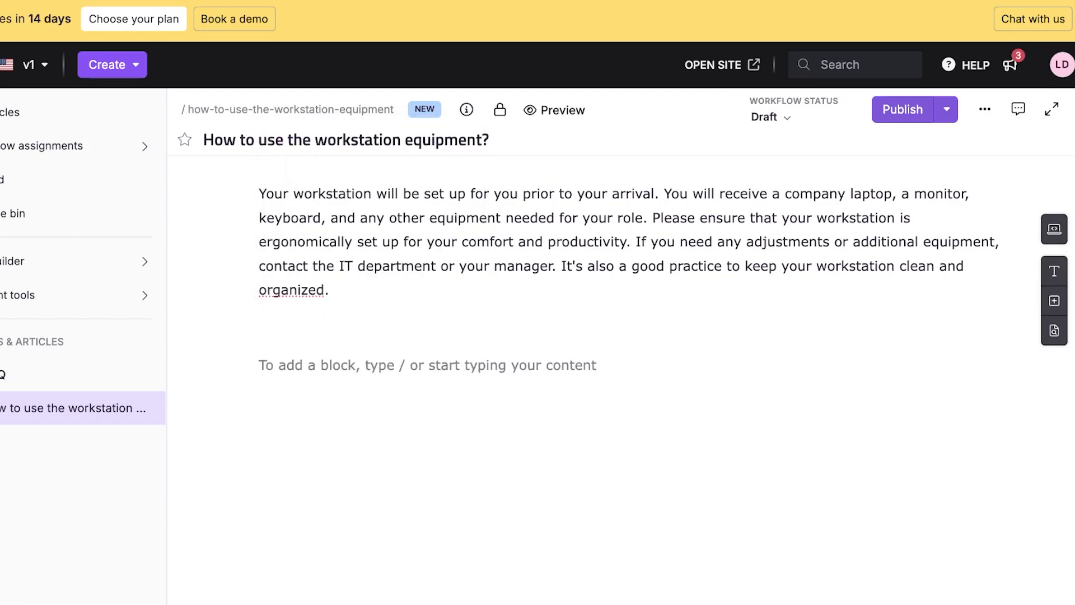
- Publish the workstation equipment article
left_click(903, 110)
left_click(652, 291)
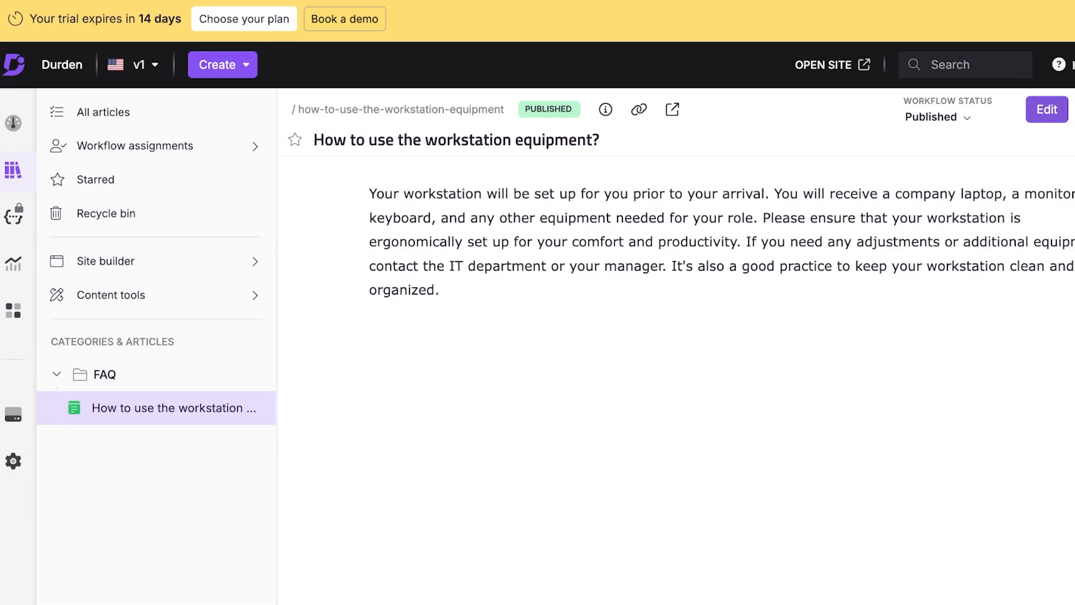
- Open the Customize site settings and review the site theme, branding, color and font options
left_click(107, 256)
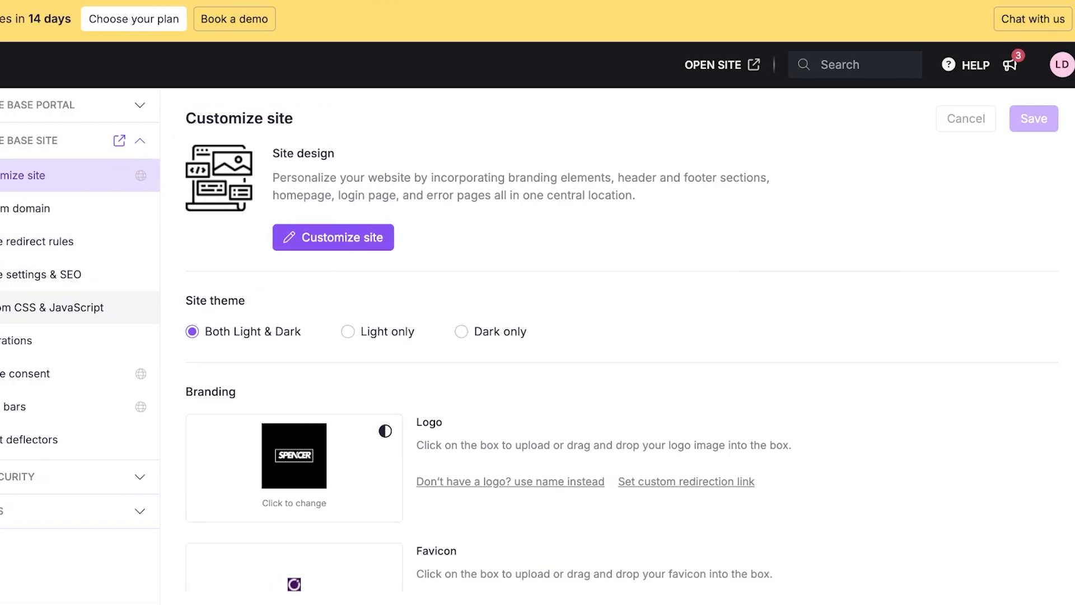
scroll(616, 347, "down", 3)
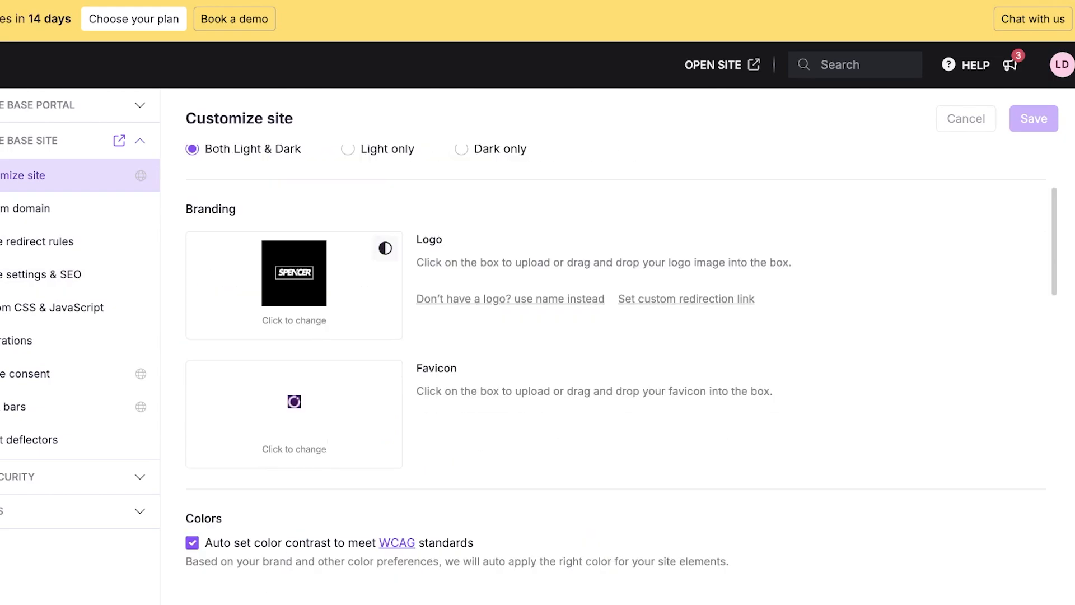
scroll(617, 347, "down", 3)
scroll(616, 347, "up", 4)
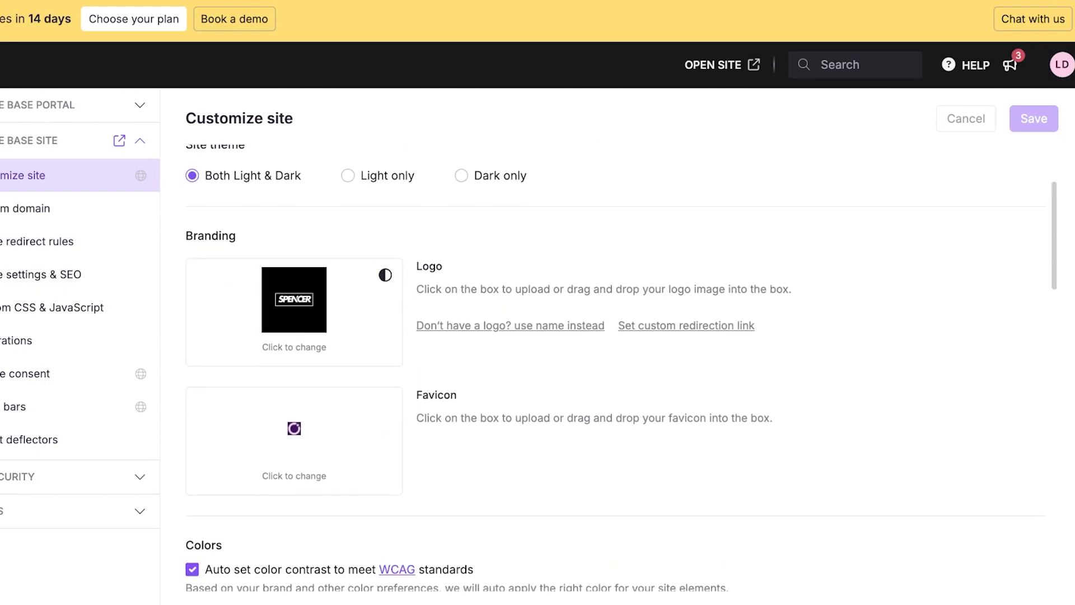
scroll(616, 347, "down", 7)
scroll(616, 347, "down", 6)
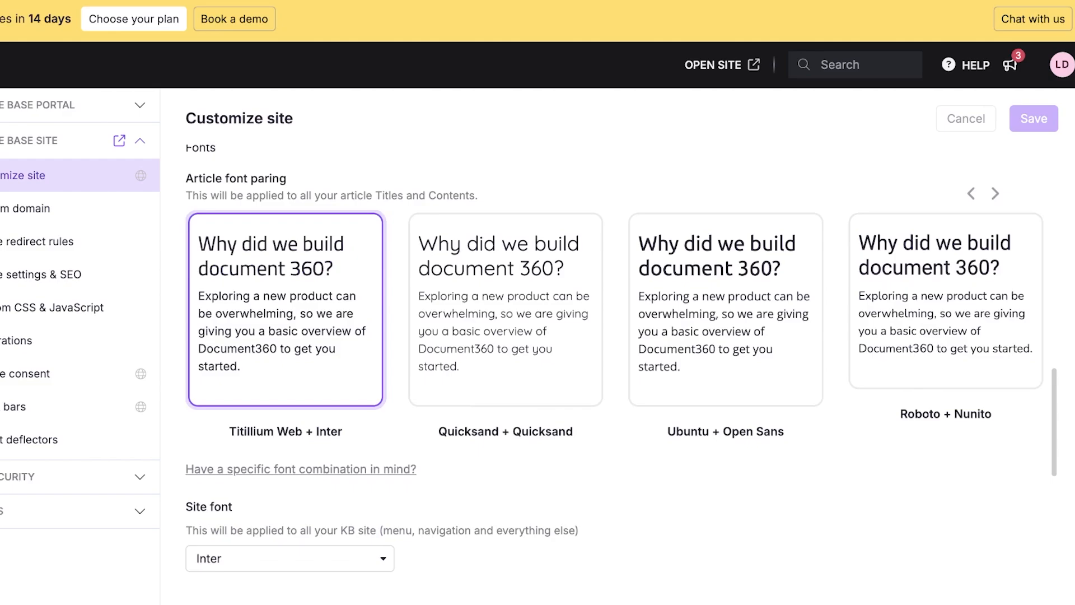
scroll(616, 347, "down", 8)
scroll(617, 347, "up", 20)
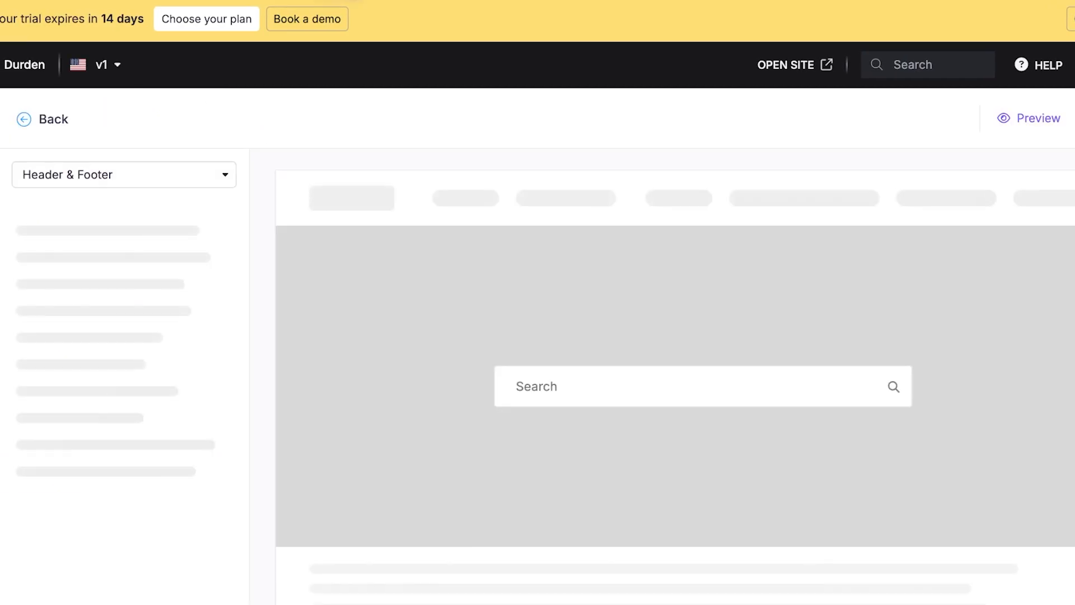
- Open the site's custom footer, show its HTML code and switch the footer to Theme A
scroll(676, 376, "down", 5)
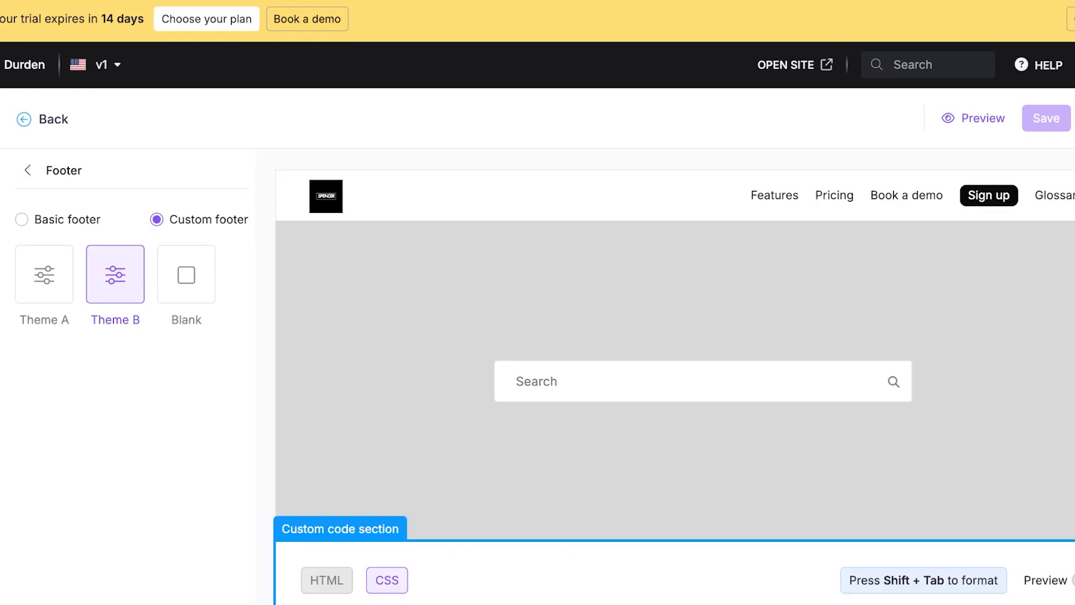
scroll(675, 375, "down", 5)
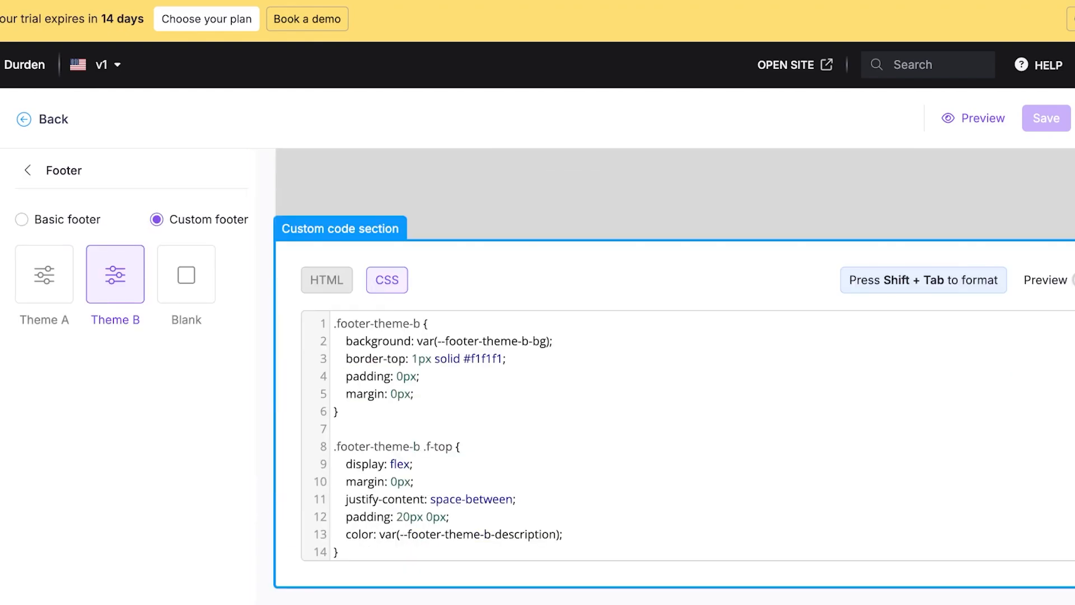
left_click(327, 280)
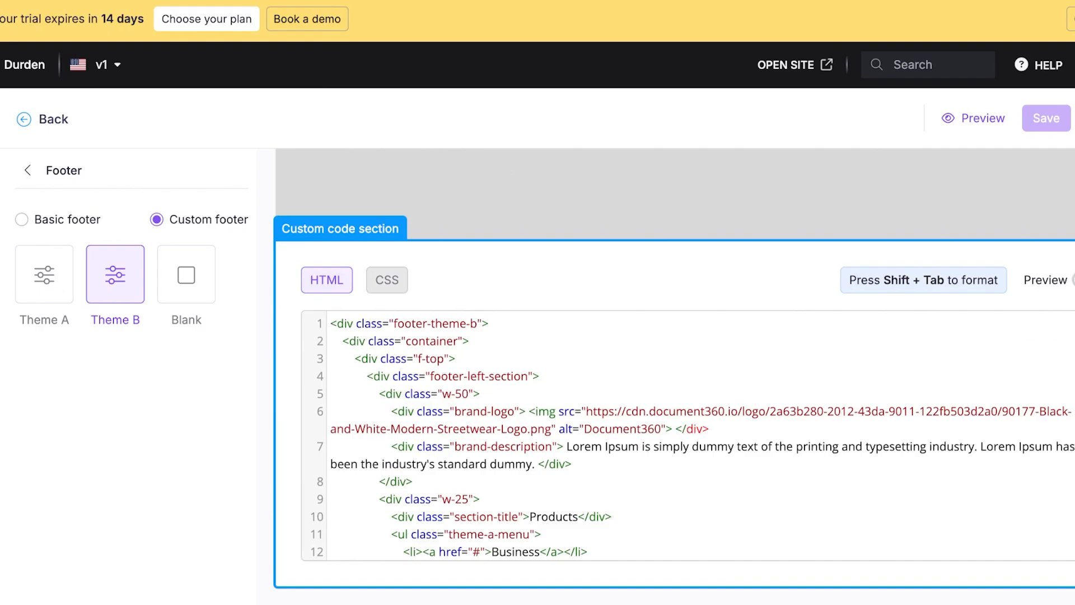
left_click(44, 274)
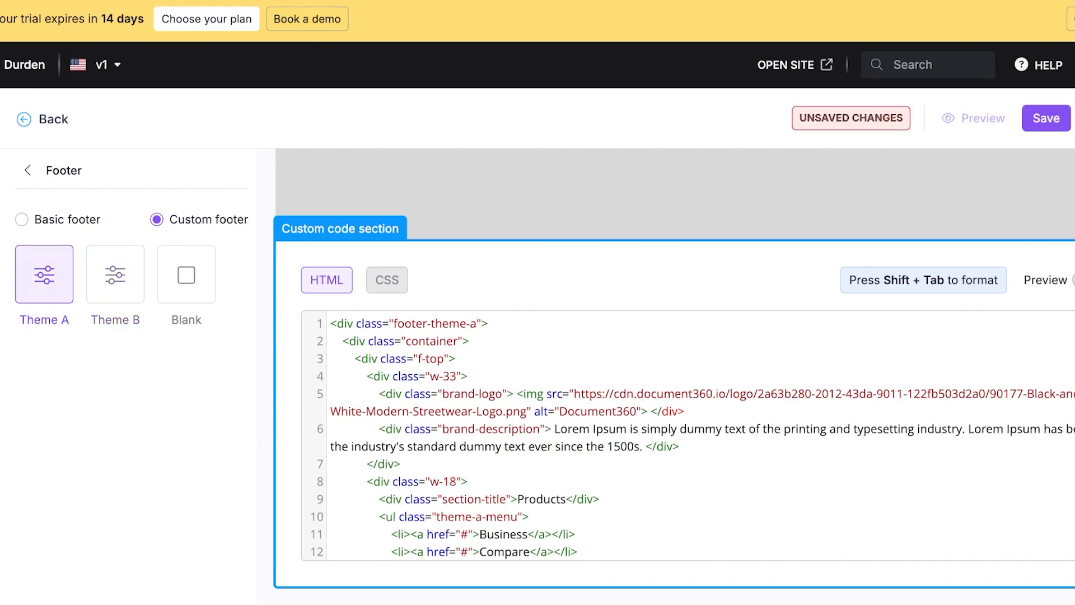
- Leave the footer settings and switch to the Home page, discarding the unsaved footer changes
left_click(27, 170)
left_click(123, 174)
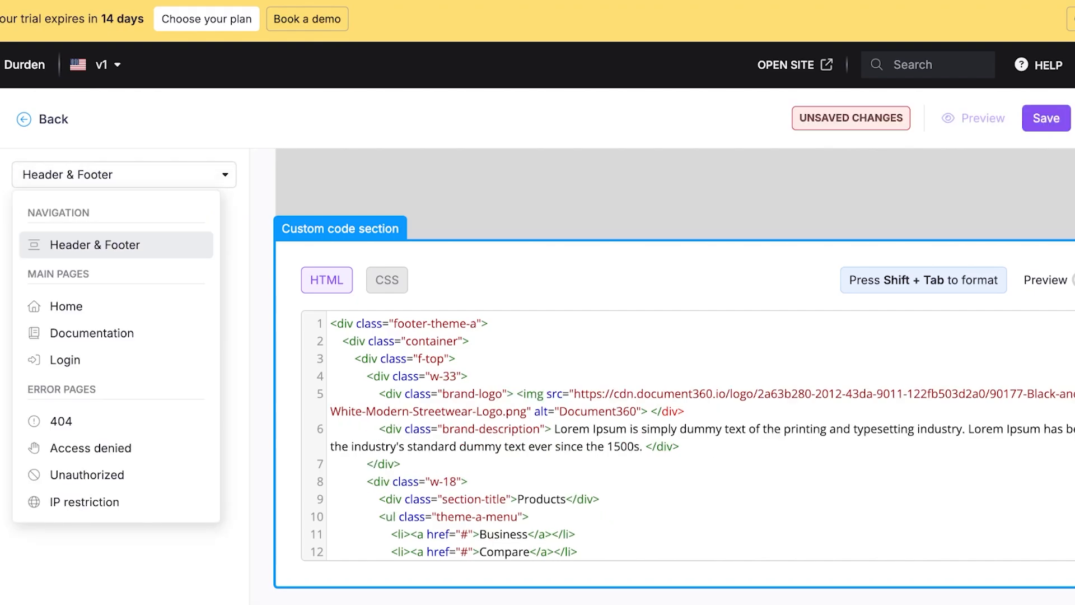
left_click(66, 306)
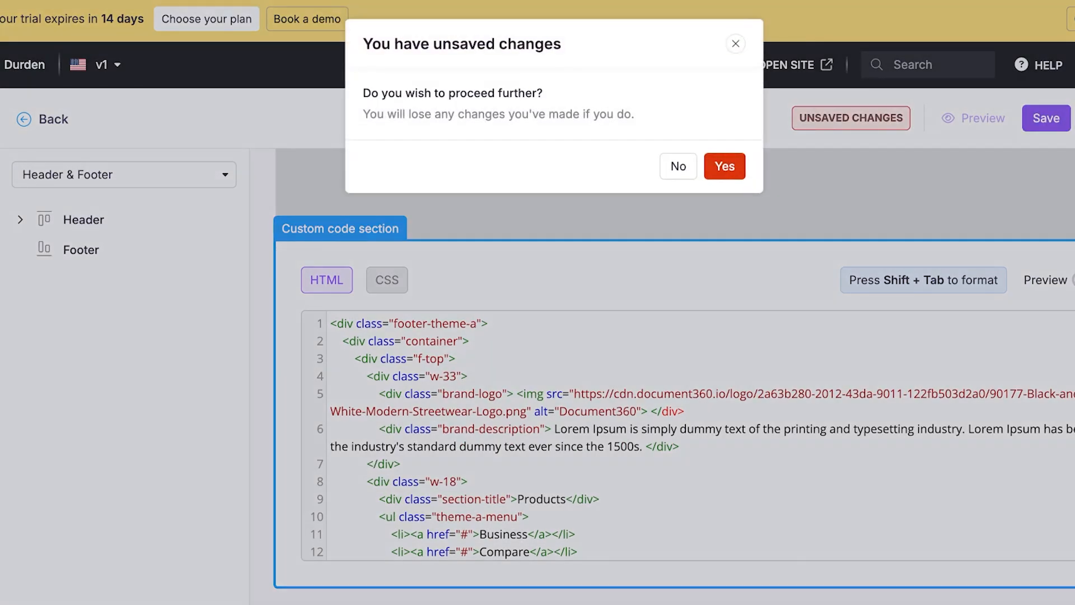
left_click(725, 166)
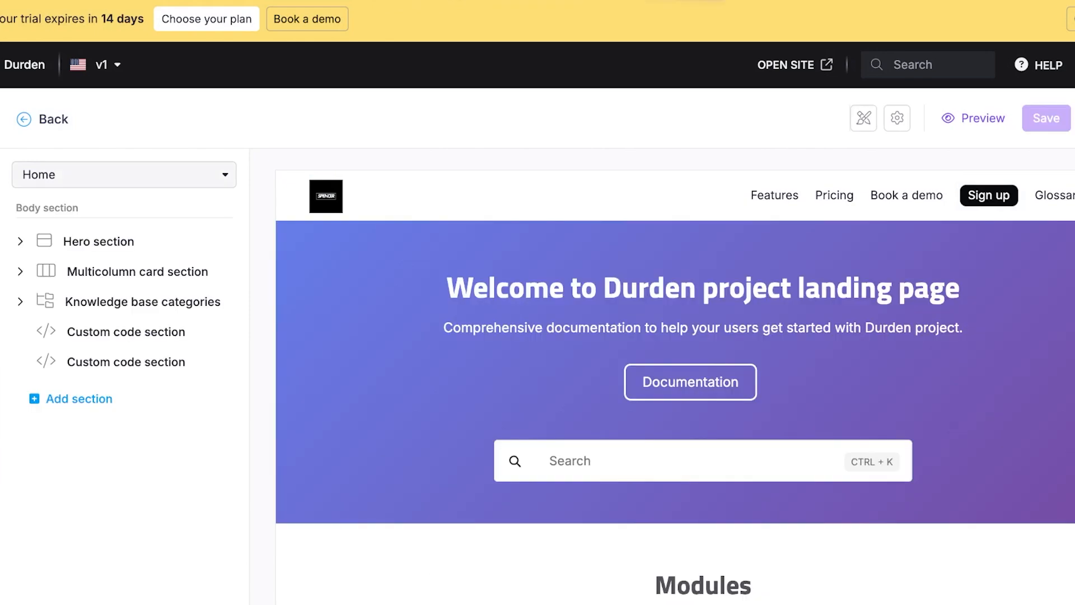
- Activate the Innovate theme for the site's home page
left_click(123, 174)
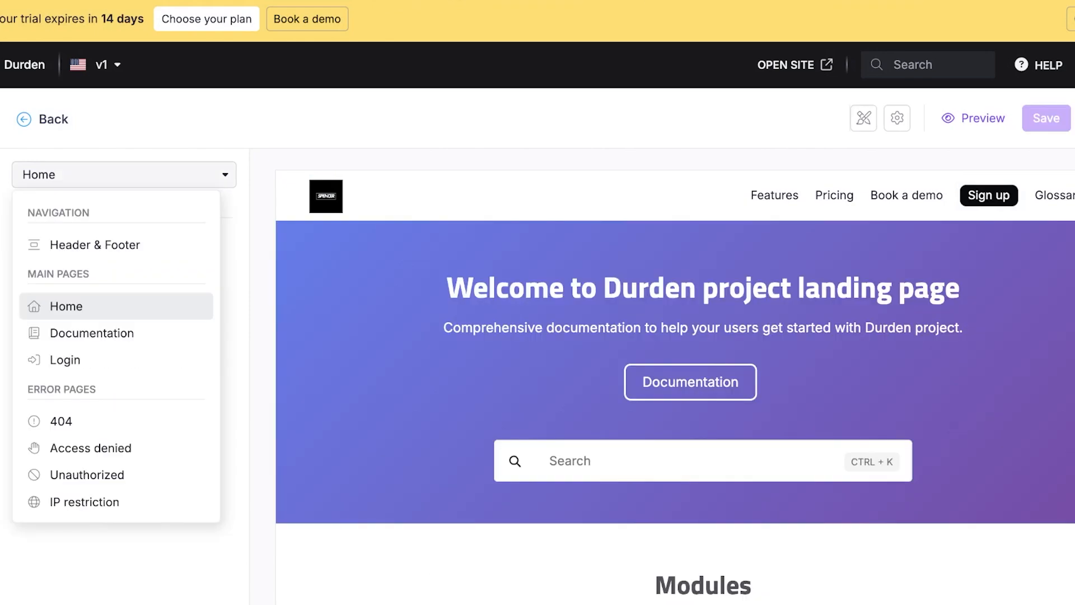
left_click(414, 269)
left_click(864, 119)
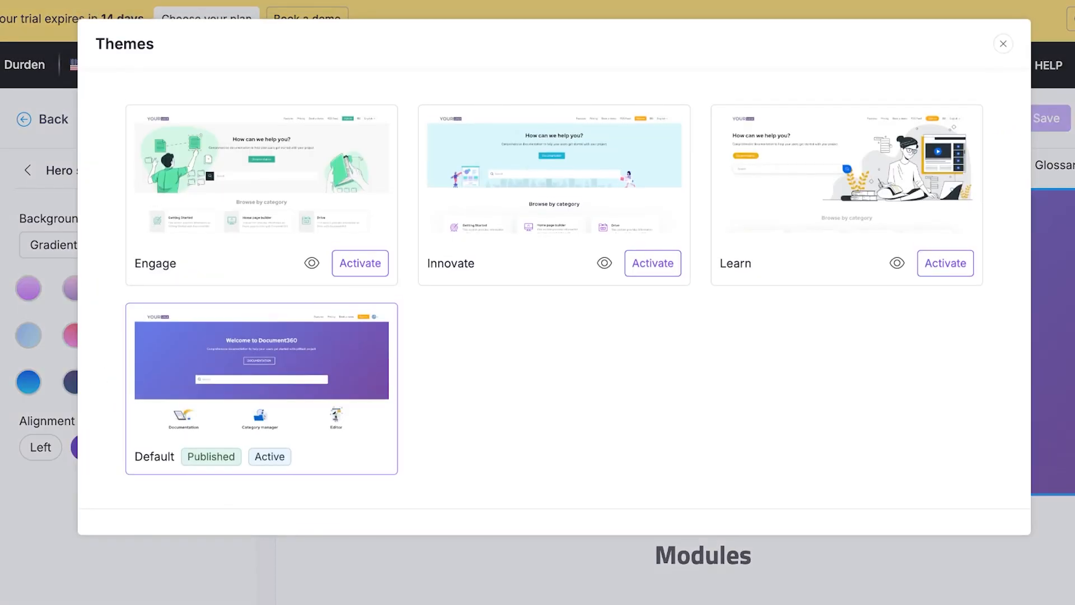
key("Escape")
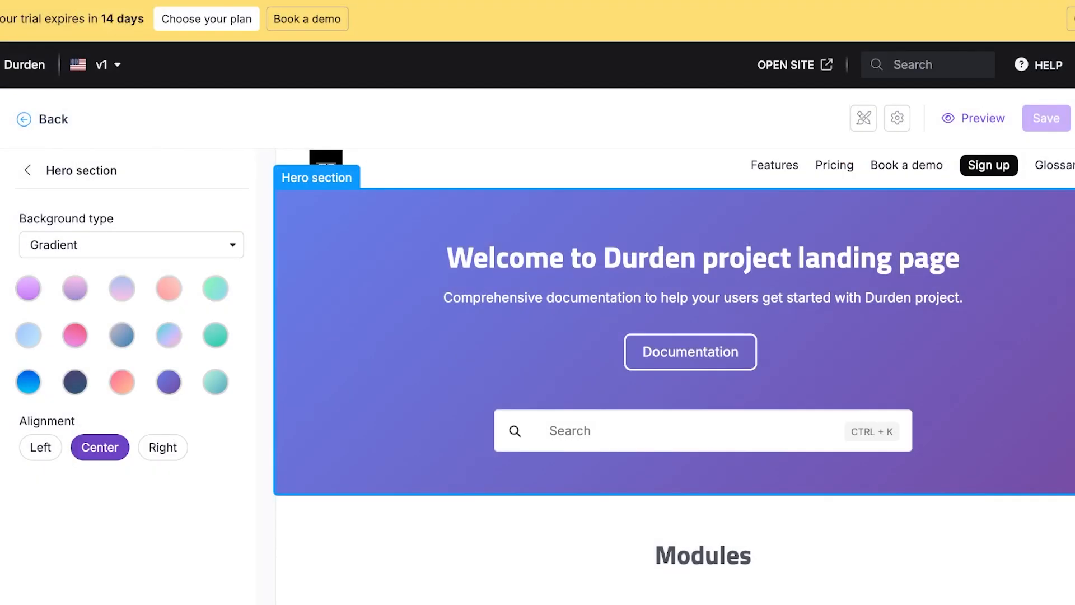
left_click(864, 118)
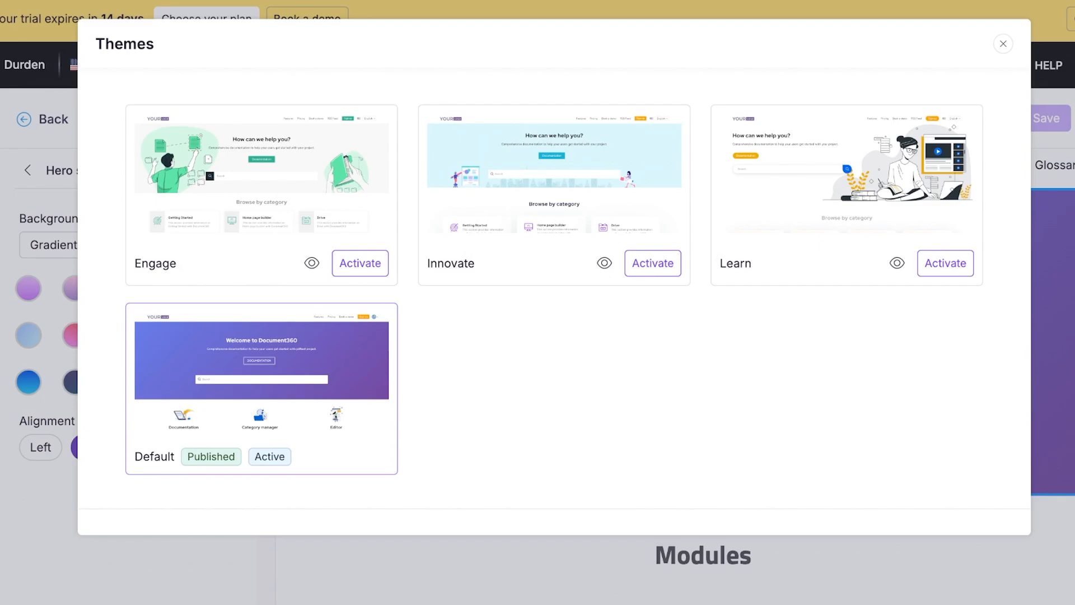
left_click(653, 264)
left_click(672, 259)
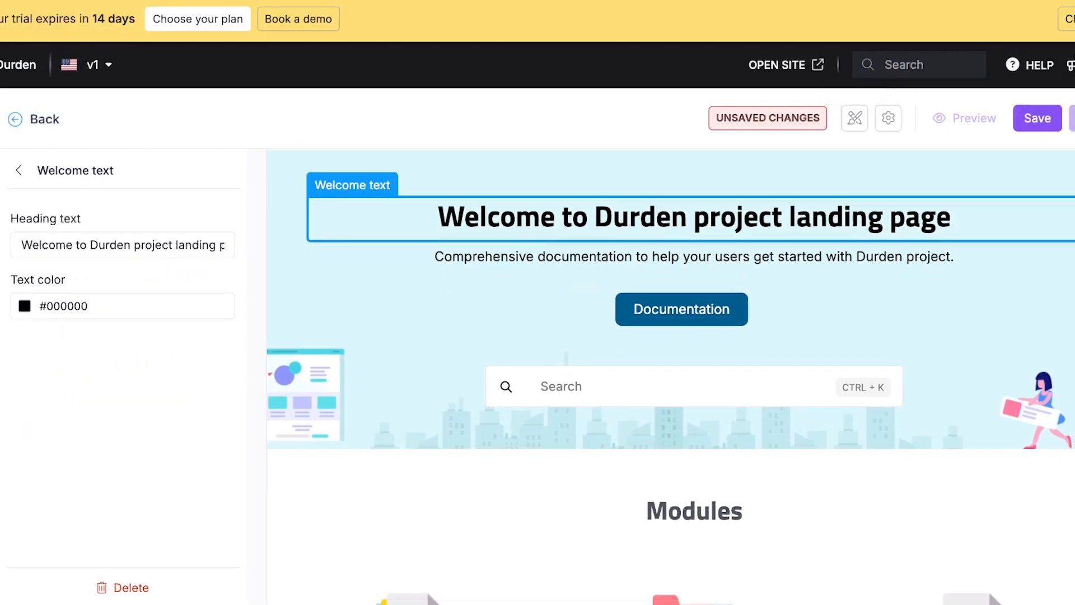
- Change the home page's welcome heading to "Durden Customer Knowledge Base"
left_click(504, 308)
left_click(644, 235)
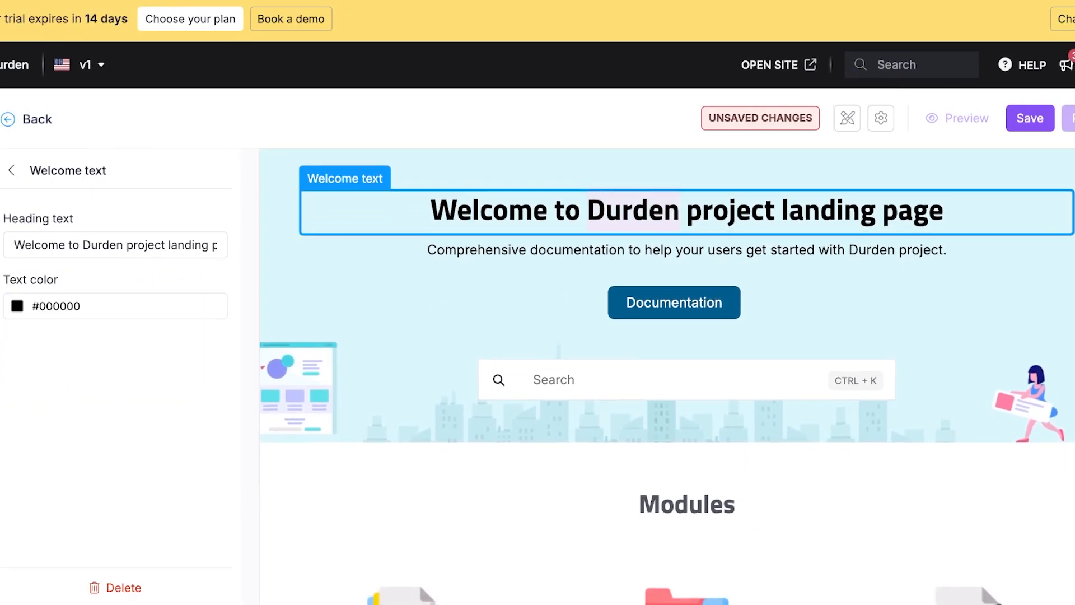
triple_click(644, 216)
scroll(667, 376, "up", 1)
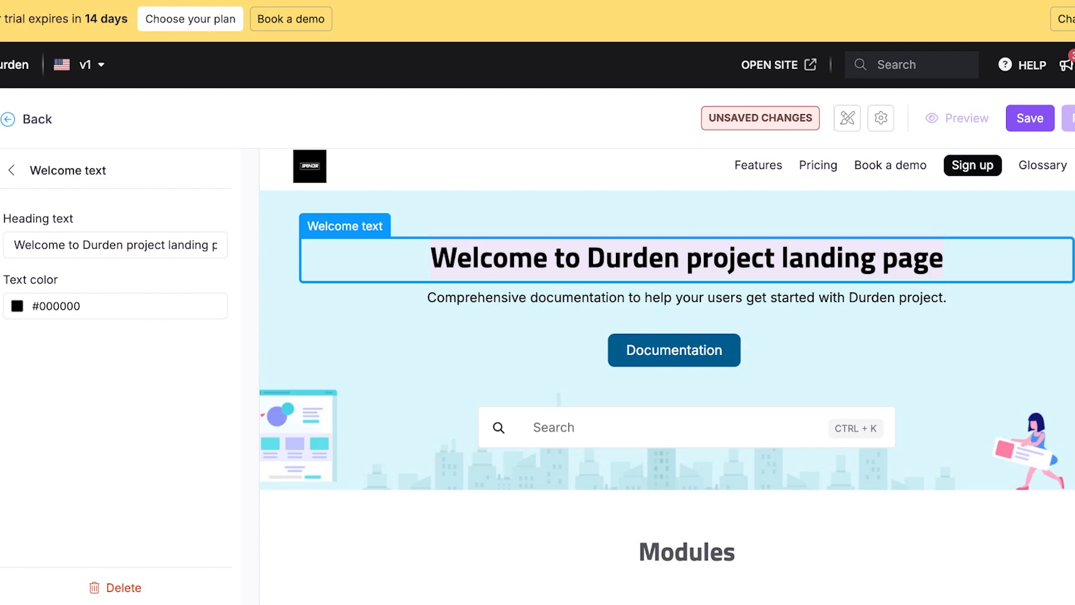
type("Durden ")
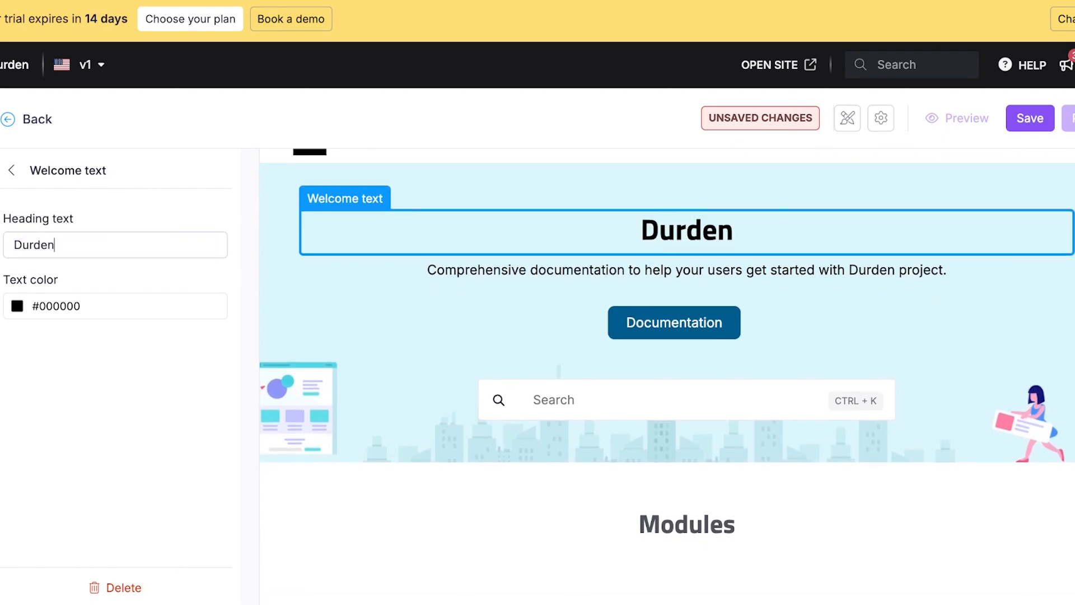
type("K")
key("BackSpace")
type("Cus")
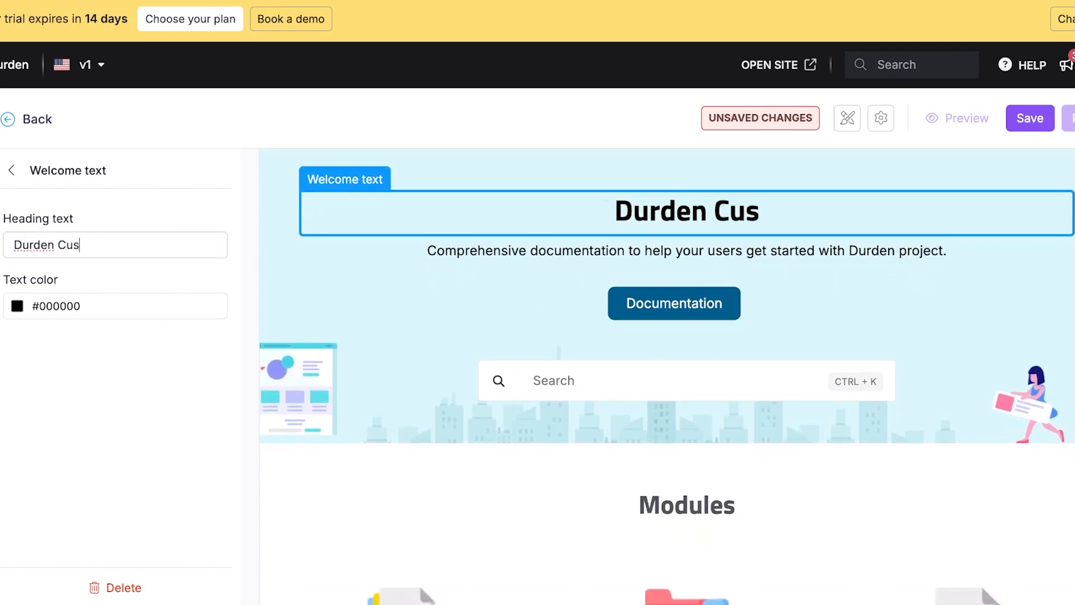
type("tomer Knowledge")
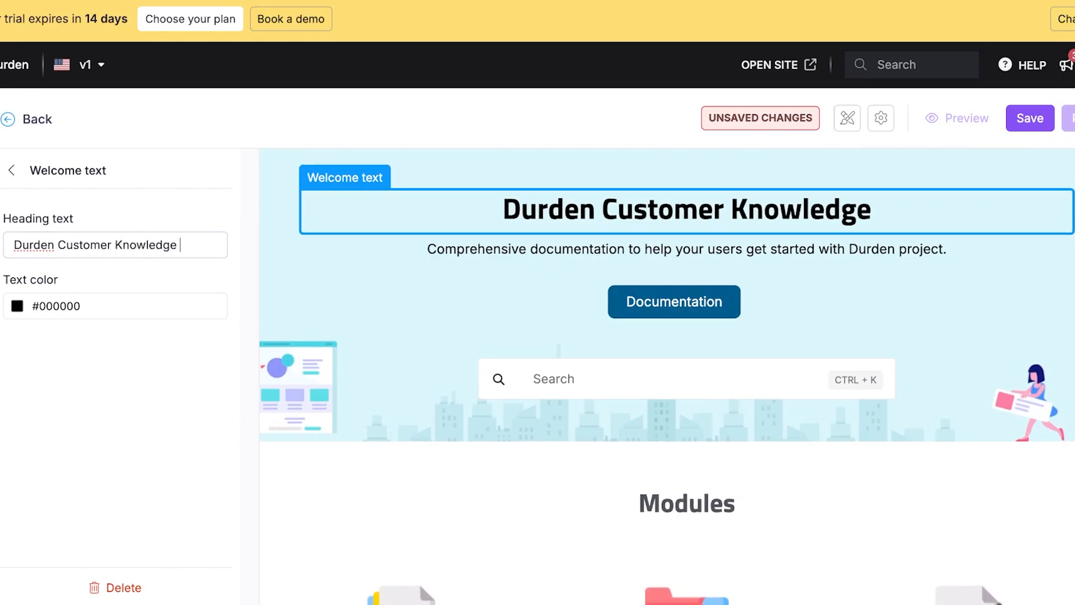
type(" Base")
left_click(11, 170)
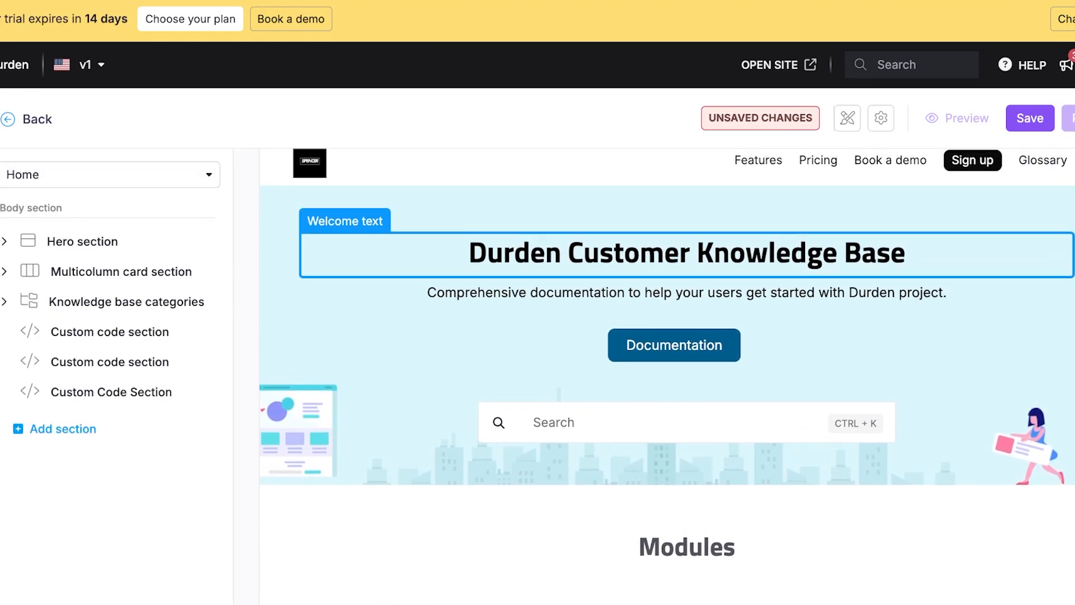
- Replace the promo text below the heading with "View articles to below to find all information about our products!"
left_click(686, 292)
scroll(667, 377, "down", 1)
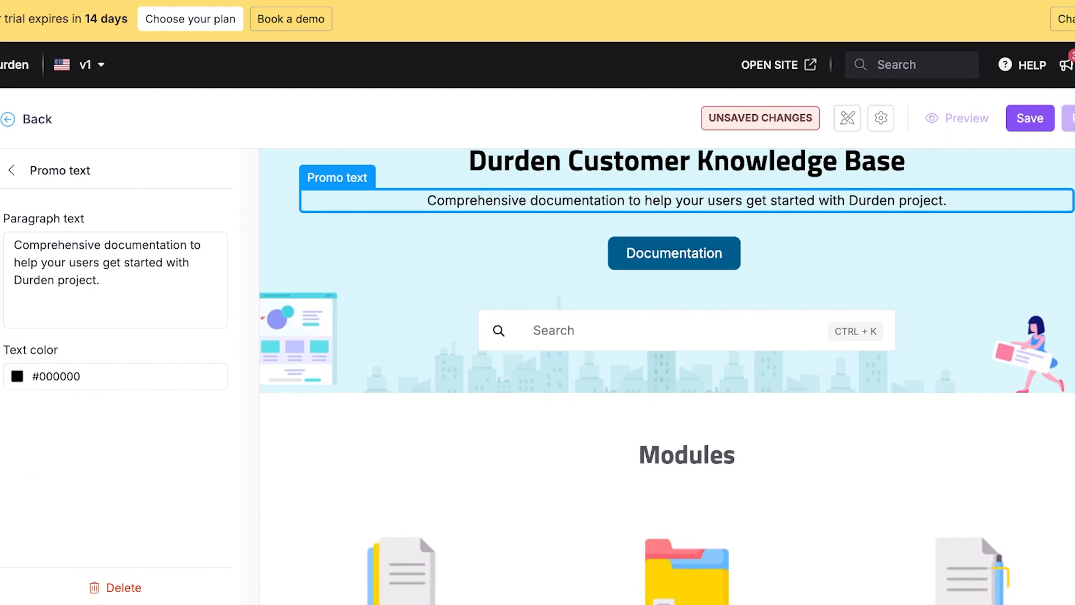
left_click_drag(101, 281, 12, 243)
key("BackSpace")
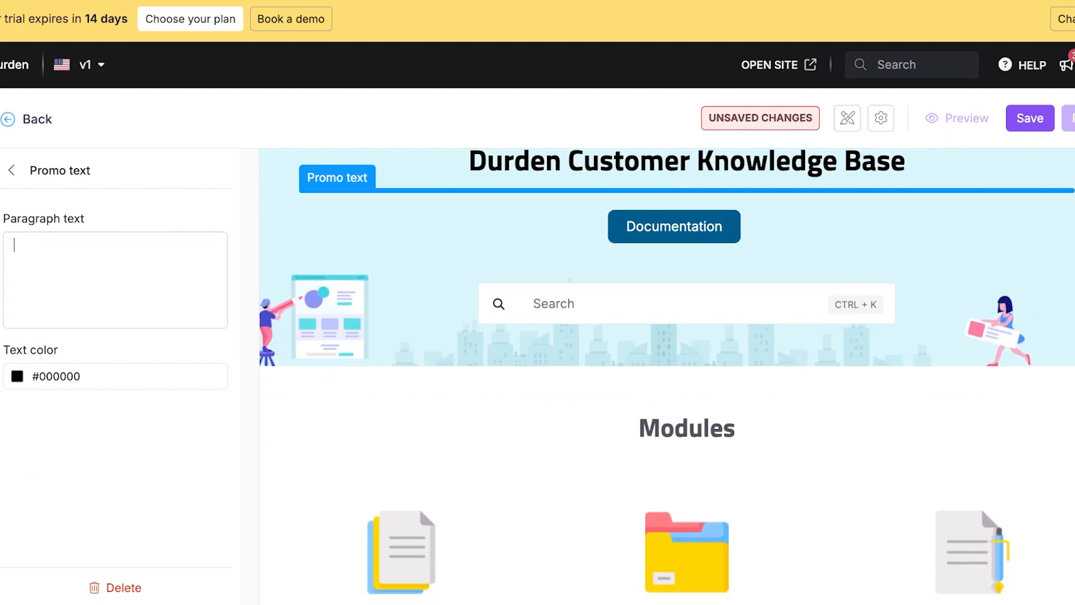
type("View articles to belwo")
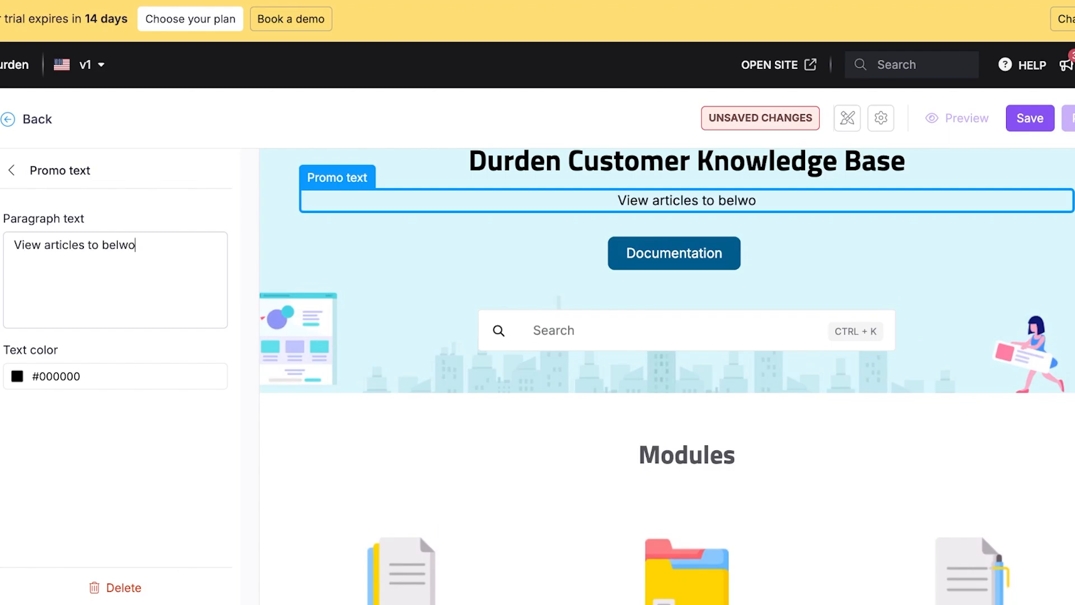
key("BackSpace")
key("BackSpace")
type("oe to")
key("BackSpace")
key("BackSpace")
key("BackSpace")
key("BackSpace")
type("w to fi")
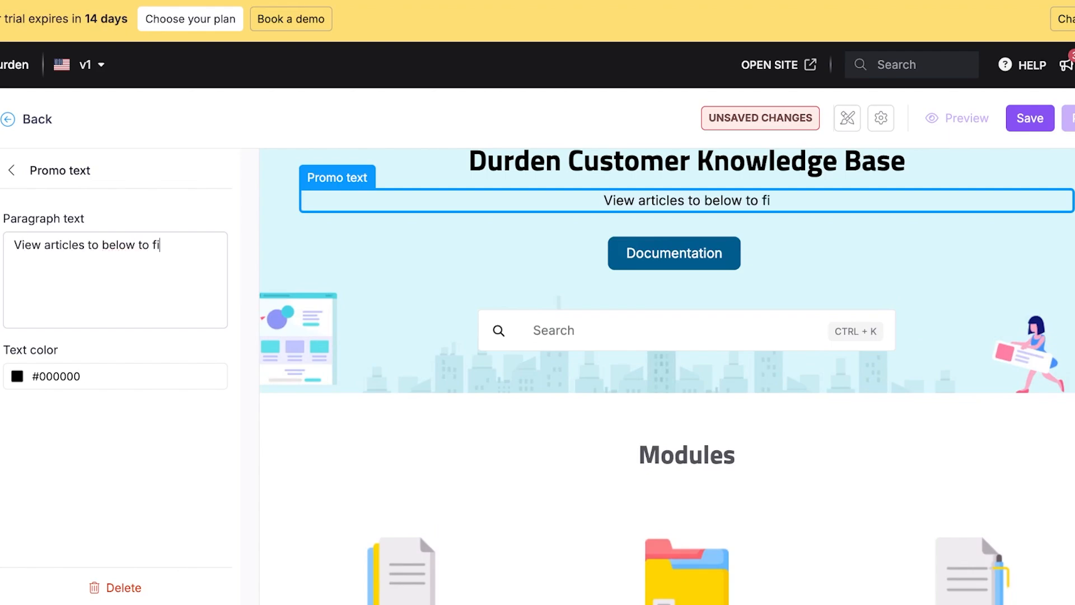
type("nd all infor")
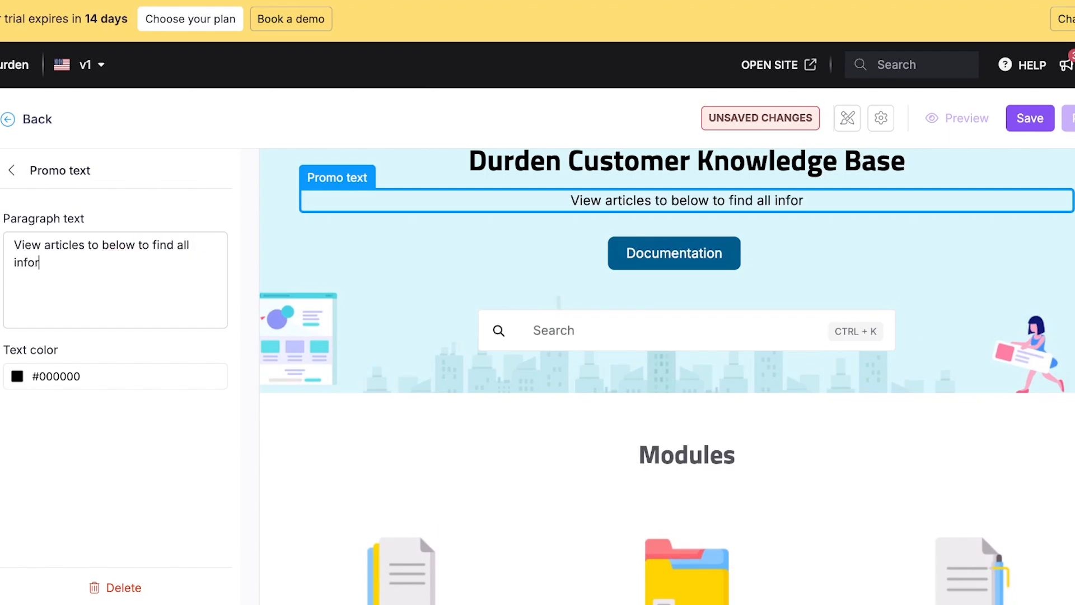
type("mation about our products!")
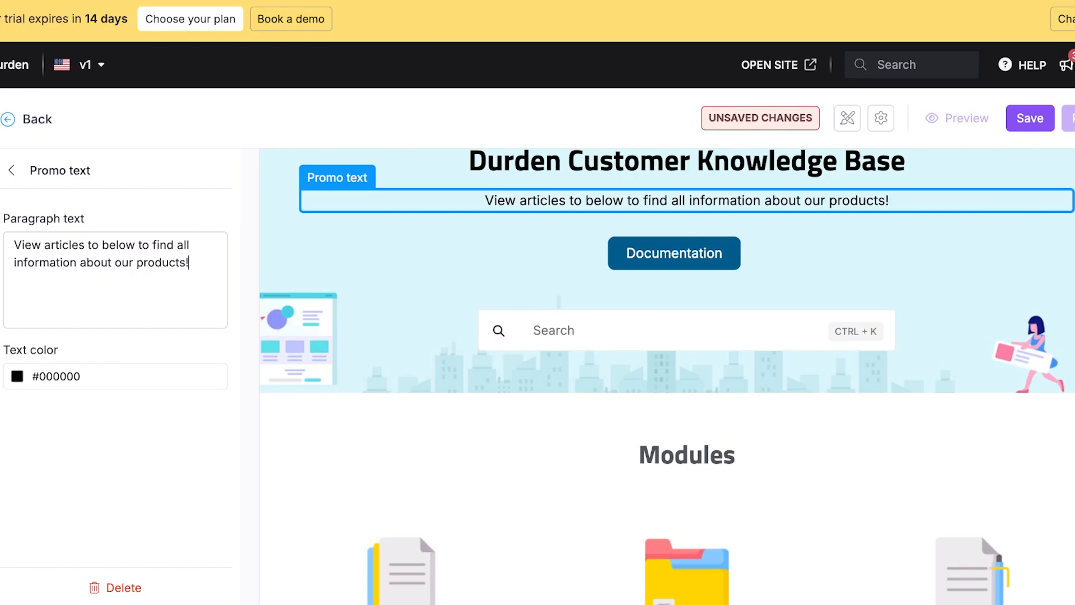
left_click(12, 171)
- Review the hero section's background settings and the image library without choosing another image
scroll(666, 375, "up", 3)
scroll(667, 375, "down", 4)
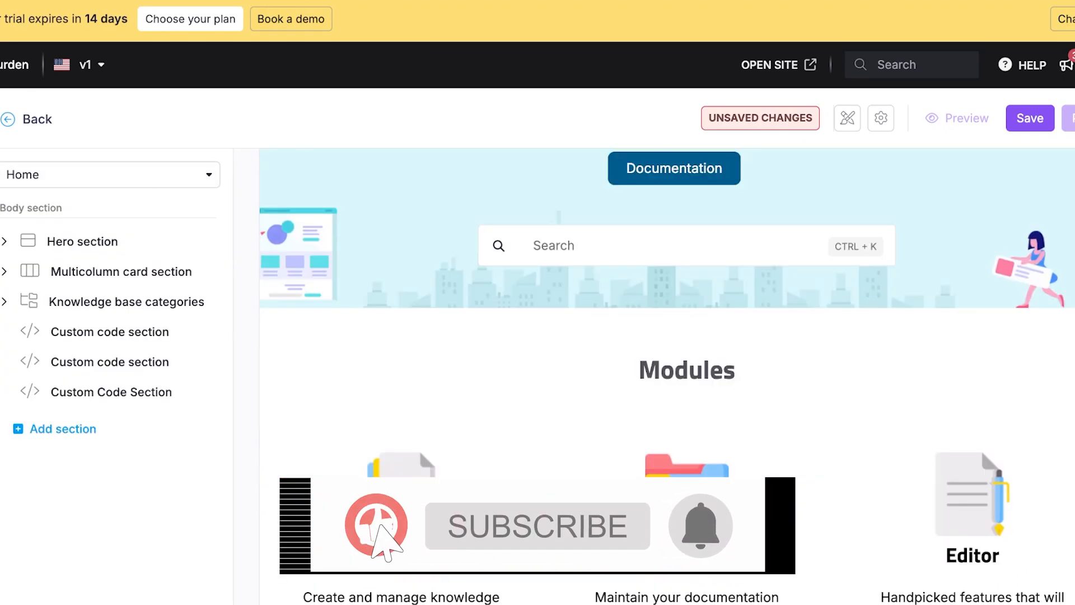
left_click(82, 241)
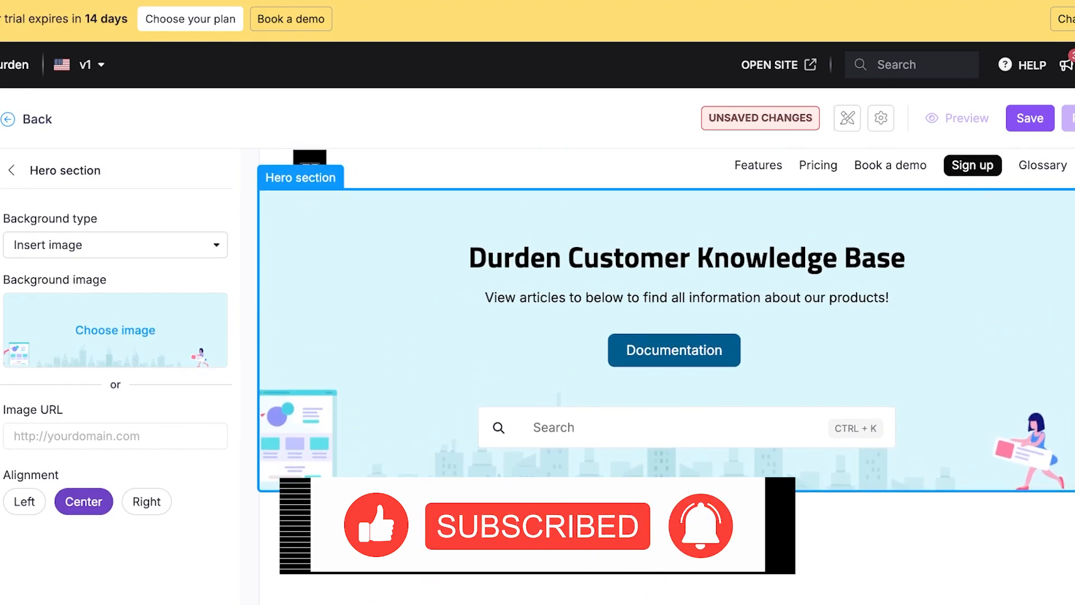
left_click(115, 325)
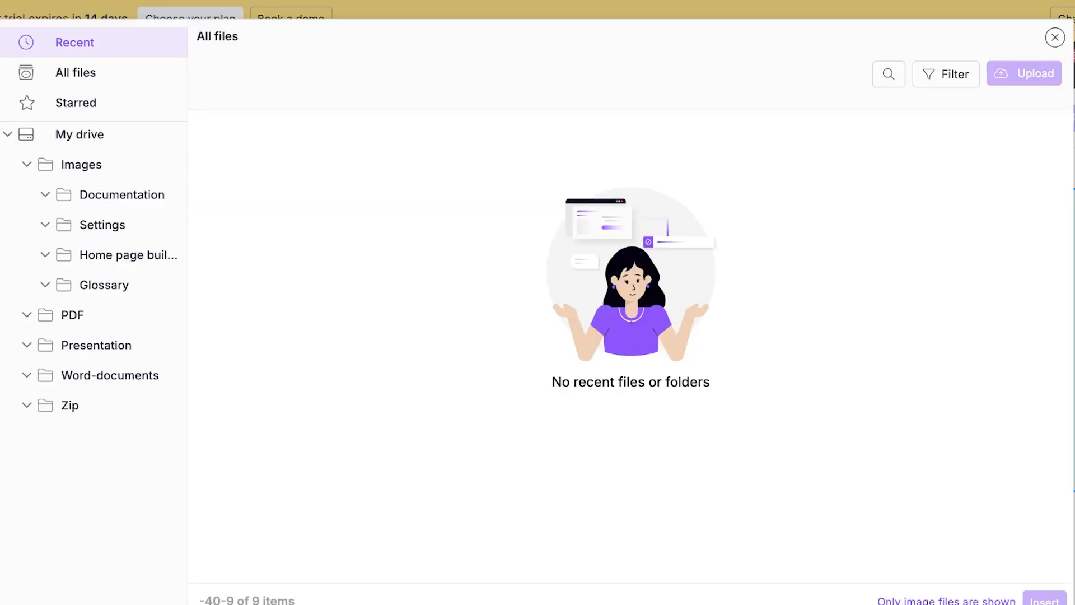
left_click(1055, 37)
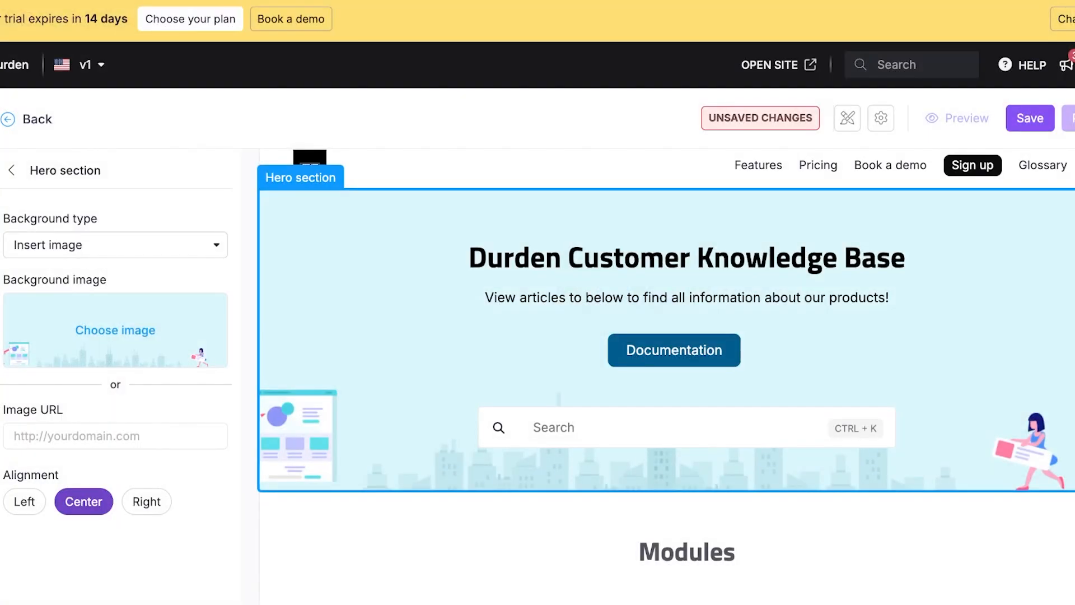
left_click(12, 171)
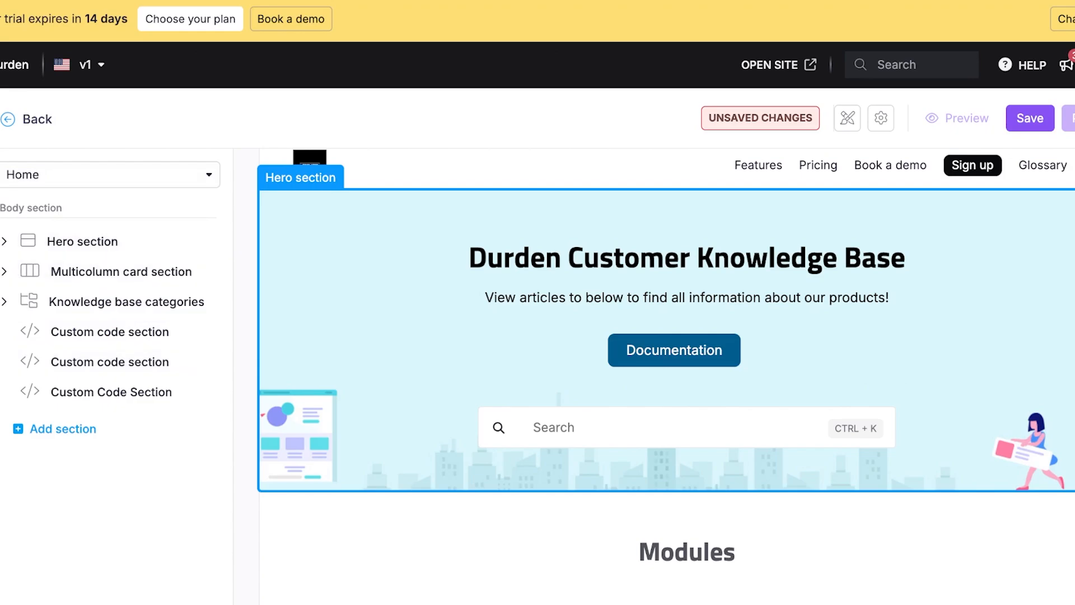
- Review the settings of the knowledge base categories section and of the Documentation and Editor cards
left_click(112, 301)
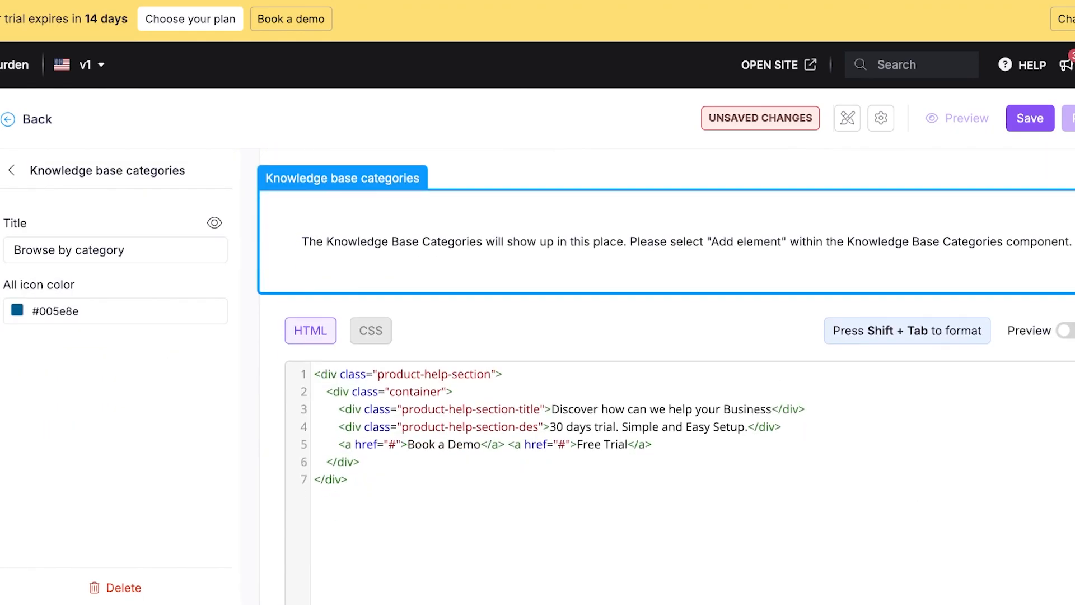
scroll(401, 392, "up", 7)
left_click(401, 392)
scroll(667, 380, "down", 1)
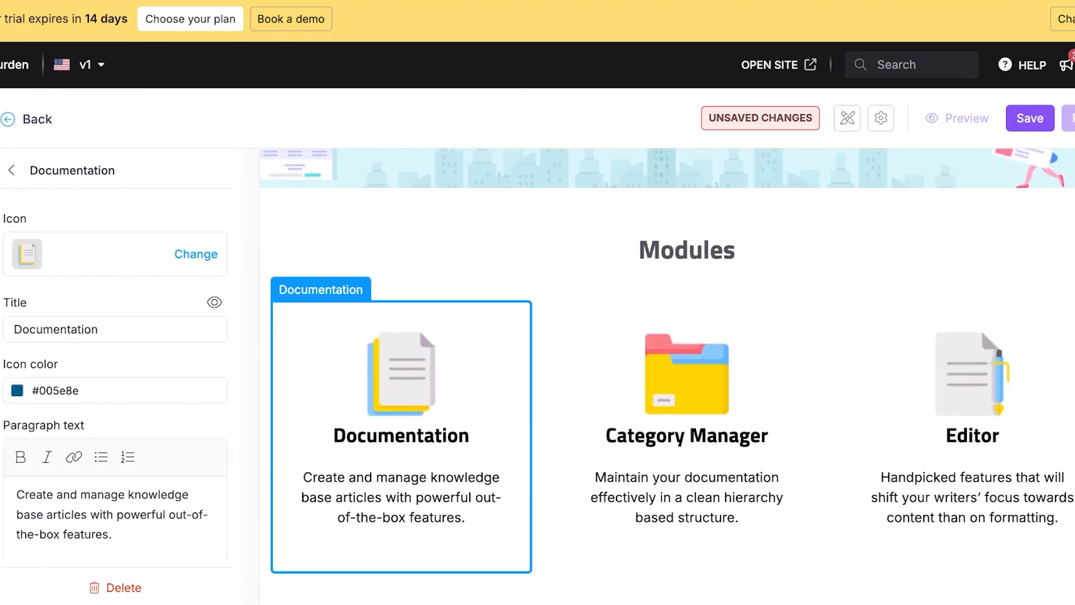
scroll(973, 392, "up", 1)
left_click(972, 392)
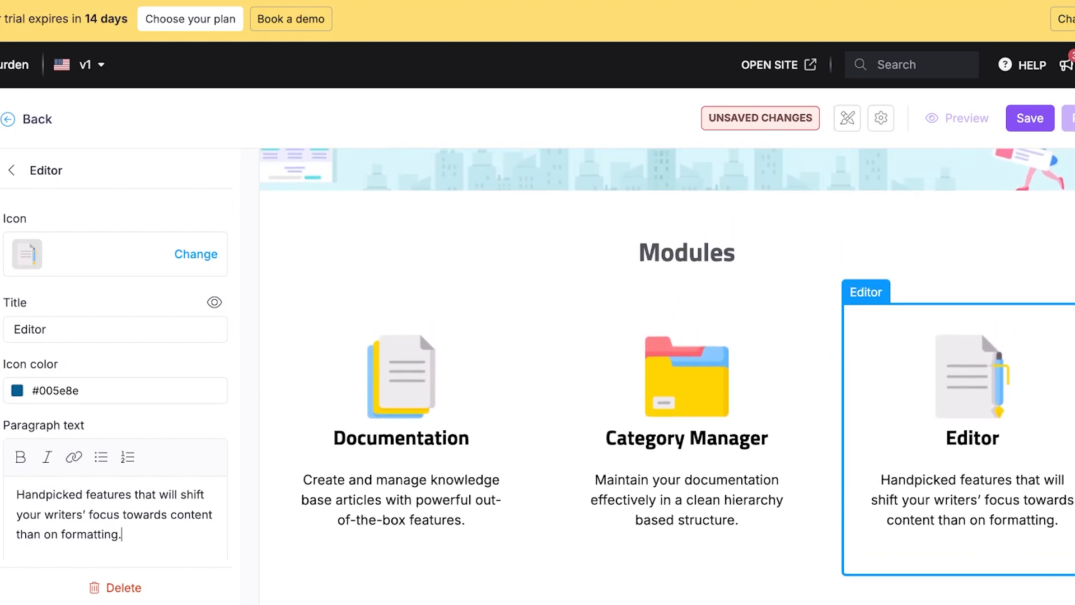
- Delete the Modules multicolumn card section from the home page
left_click(11, 170)
scroll(666, 381, "down", 4)
scroll(666, 381, "up", 4)
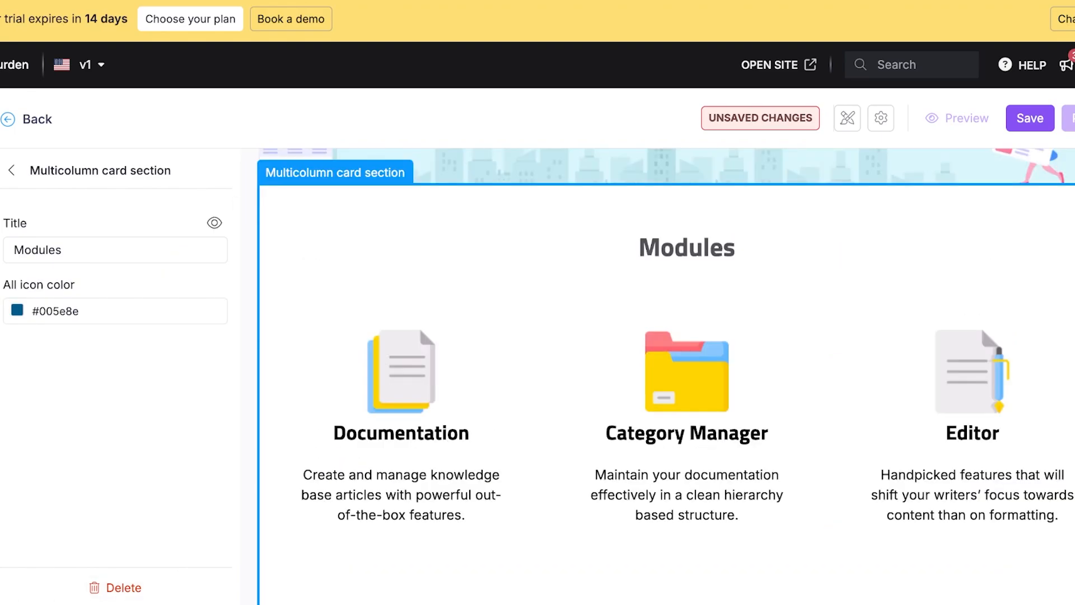
left_click(116, 588)
left_click(709, 145)
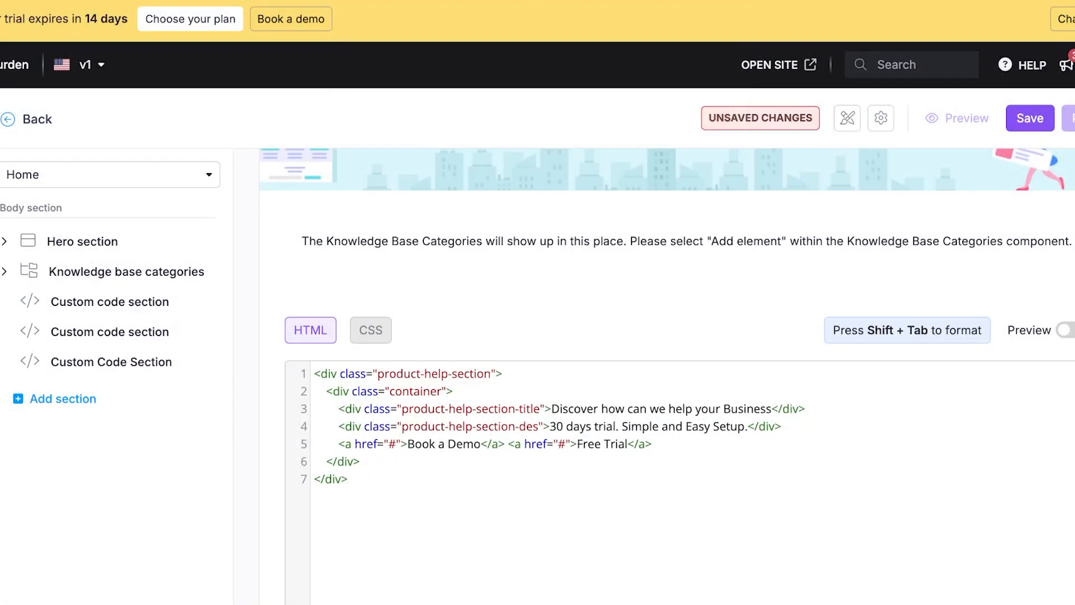
- Save the home page changes and return to the Customize site settings
left_click(37, 119)
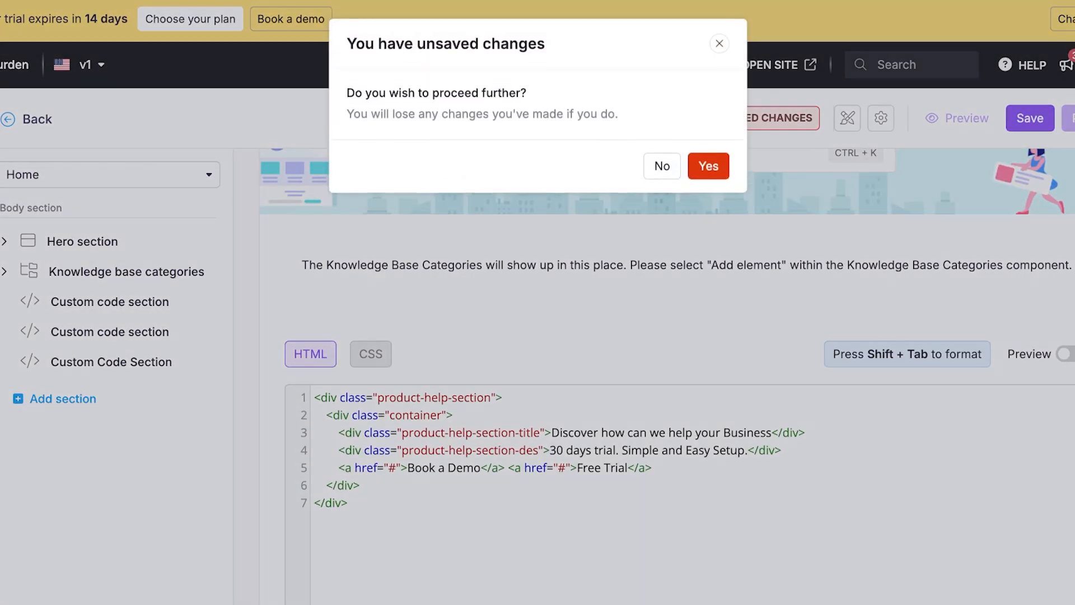
left_click(663, 166)
left_click(1030, 118)
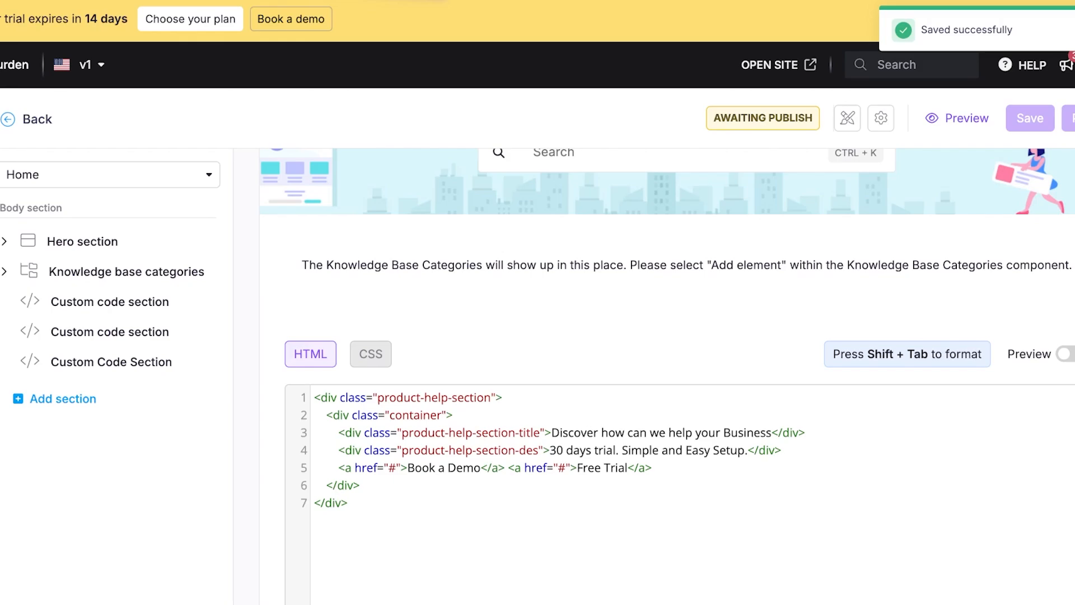
left_click(37, 118)
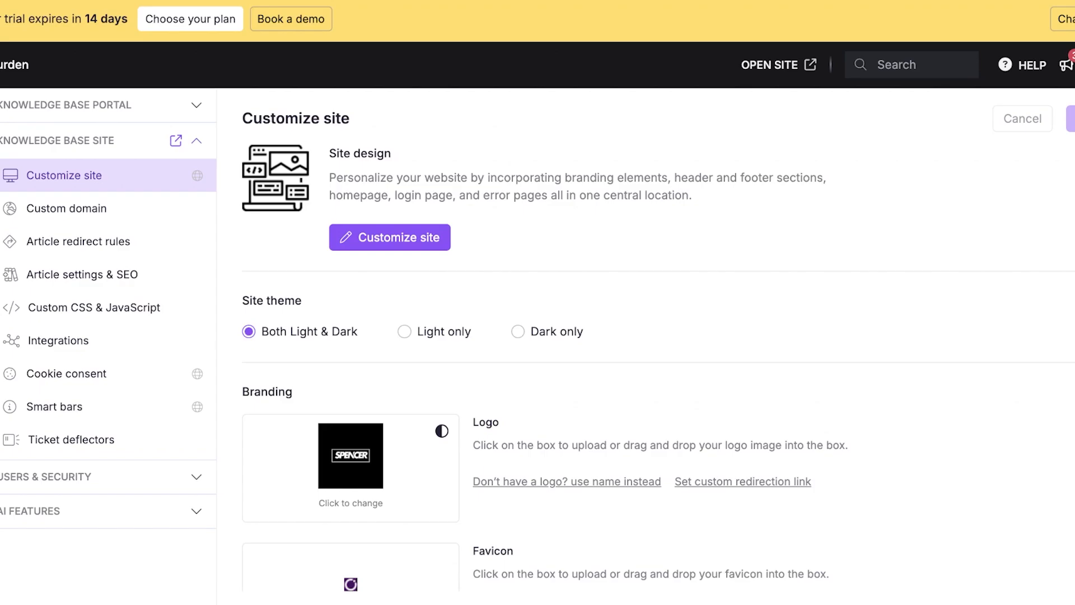
- Expand the Users & security and AI features settings groups and review the options they offer
left_click(107, 477)
scroll(106, 477, "down", 5)
scroll(107, 479, "up", 1)
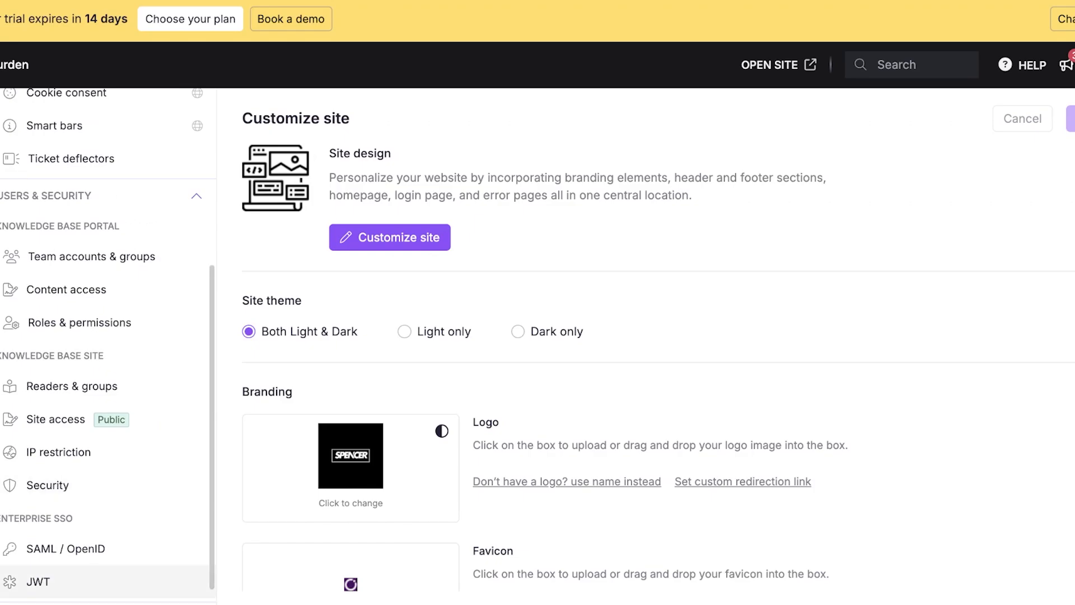
scroll(106, 568, "down", 1)
left_click(107, 588)
scroll(106, 588, "down", 1)
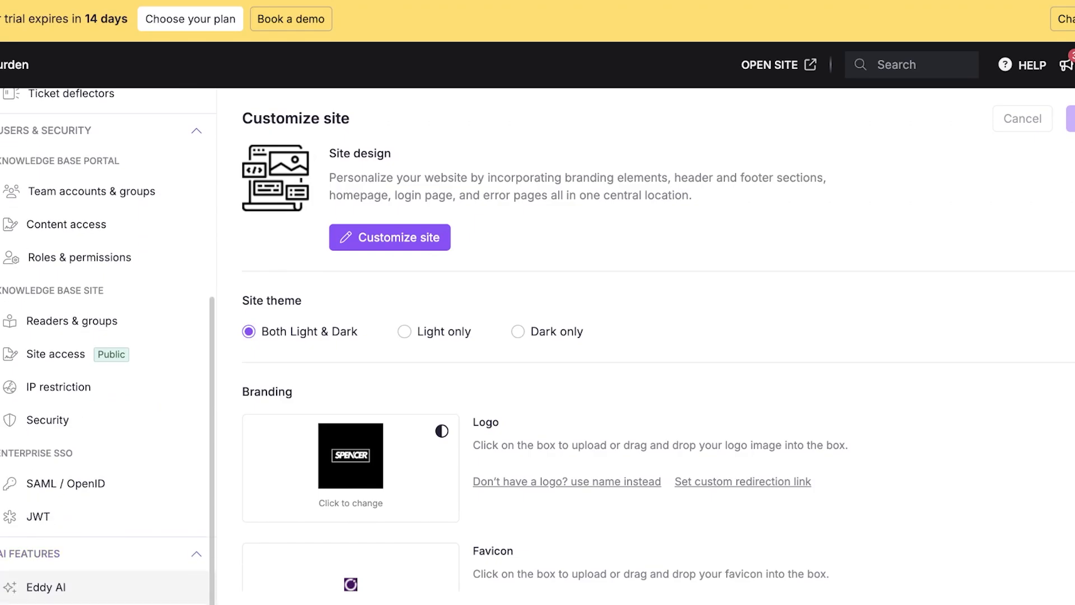
- Open the Eddy AI settings and enable AI assistive search for the KB site
left_click(106, 587)
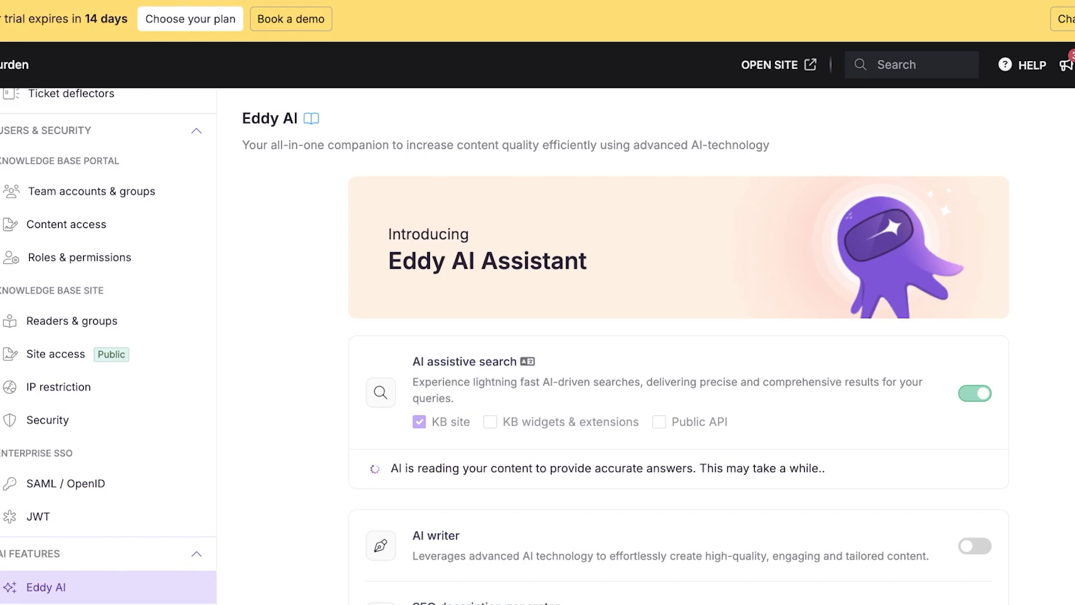
scroll(673, 392, "down", 3)
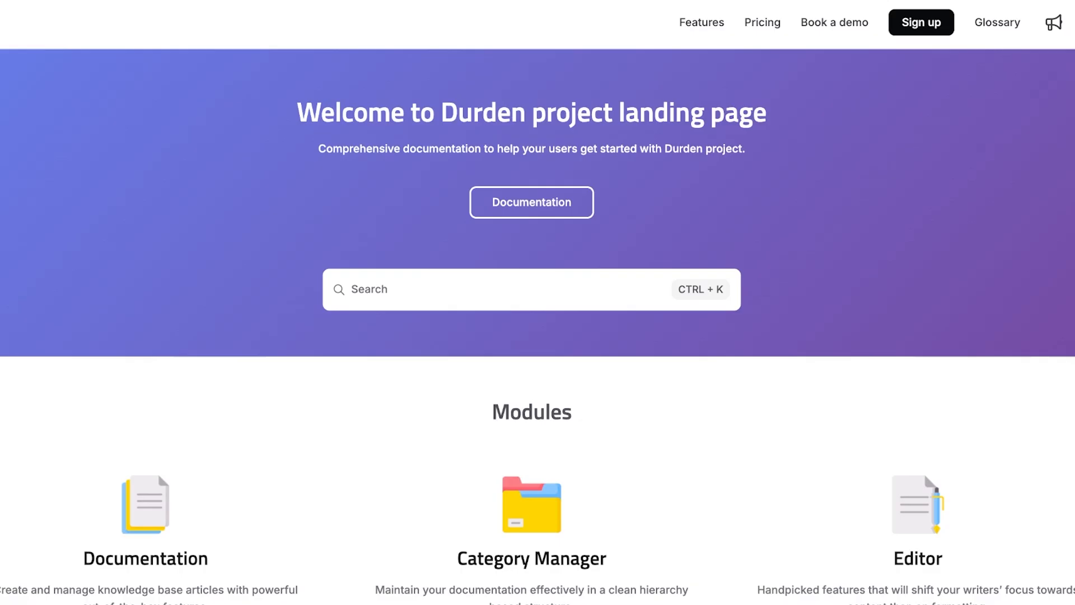
- Try out the search box on the Durden site's landing page and close it again
key("ctrl+k")
type("r")
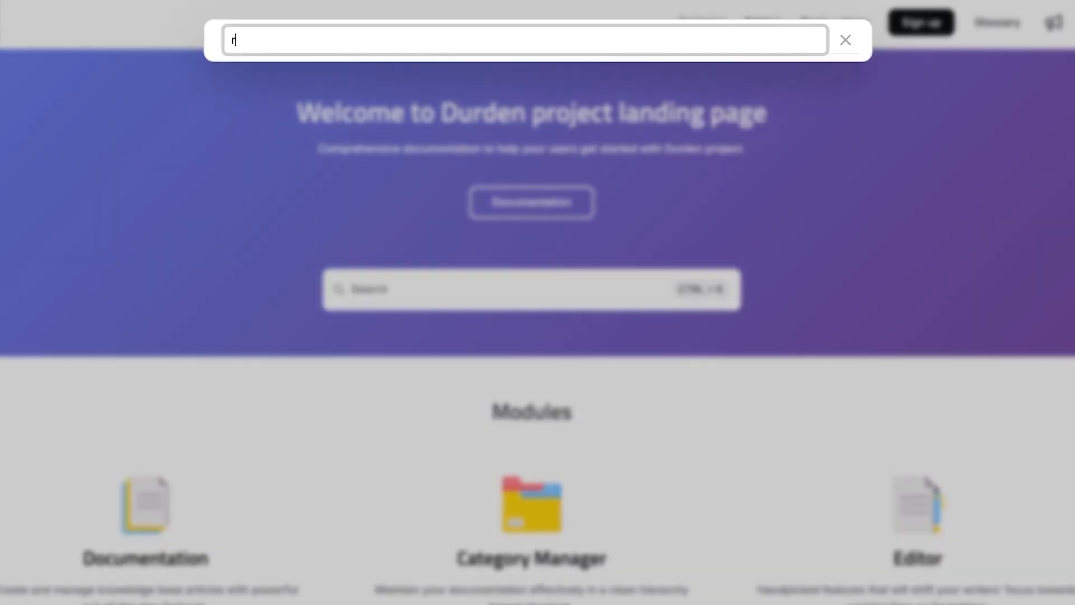
key("BackSpace")
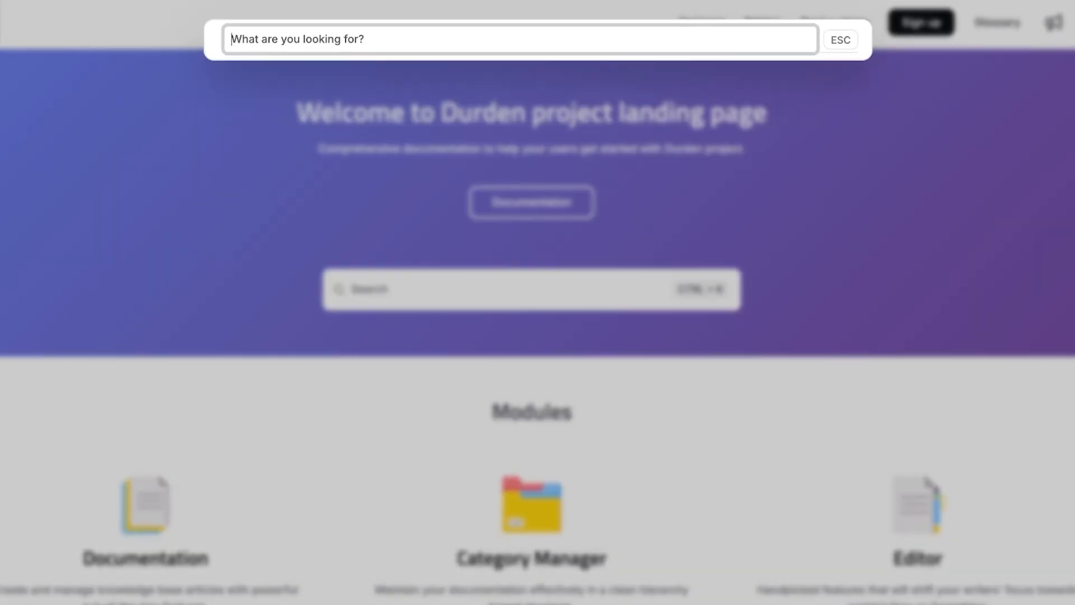
key("Escape")
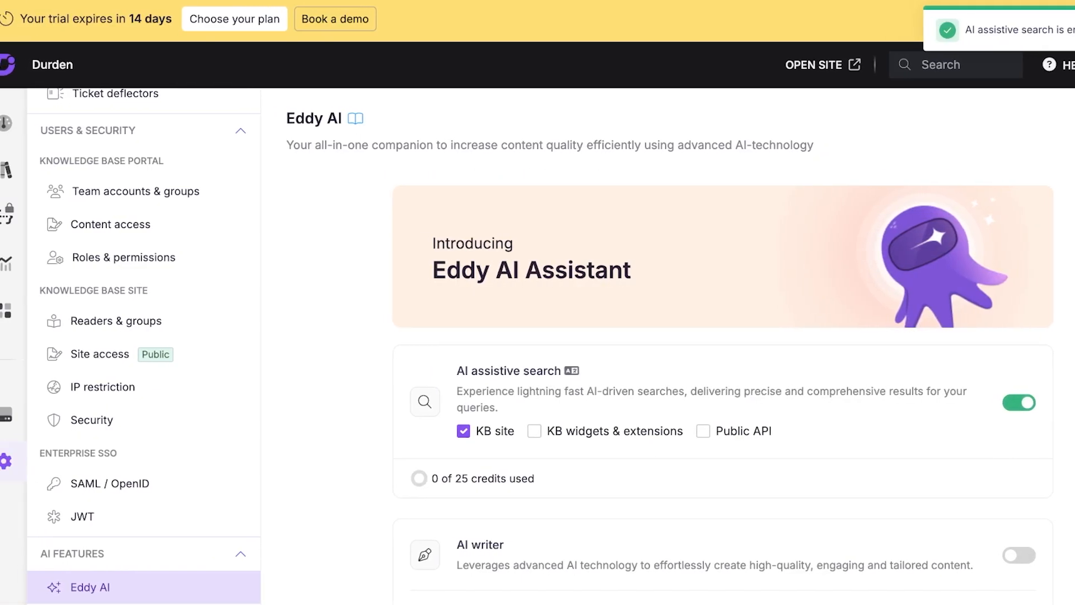
- Review the AI features offered in the Eddy AI settings, from AI writer to AI glossary generator
scroll(728, 392, "down", 5)
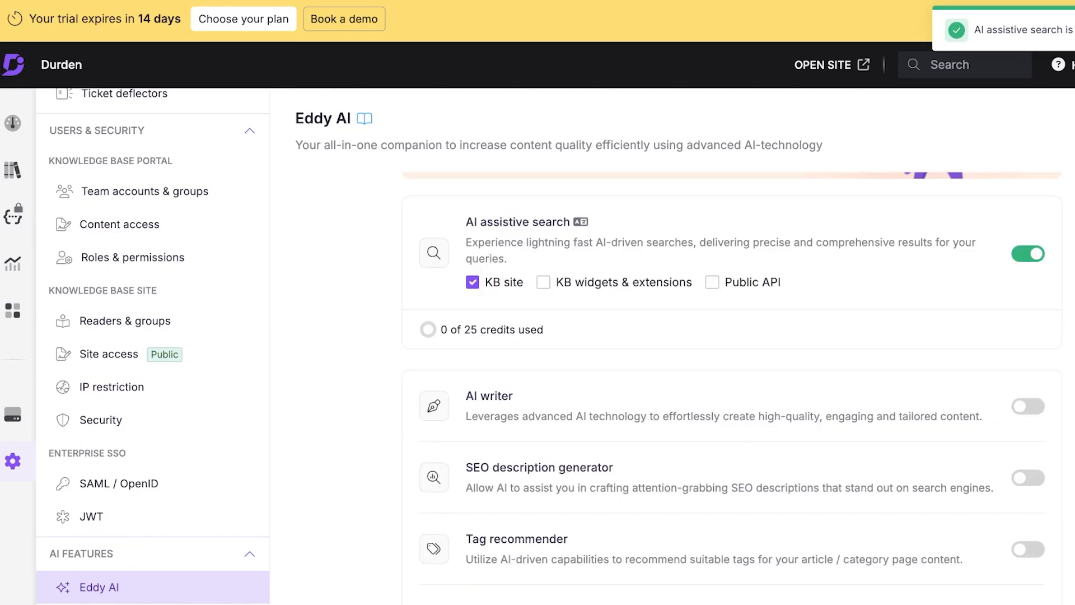
scroll(728, 392, "down", 3)
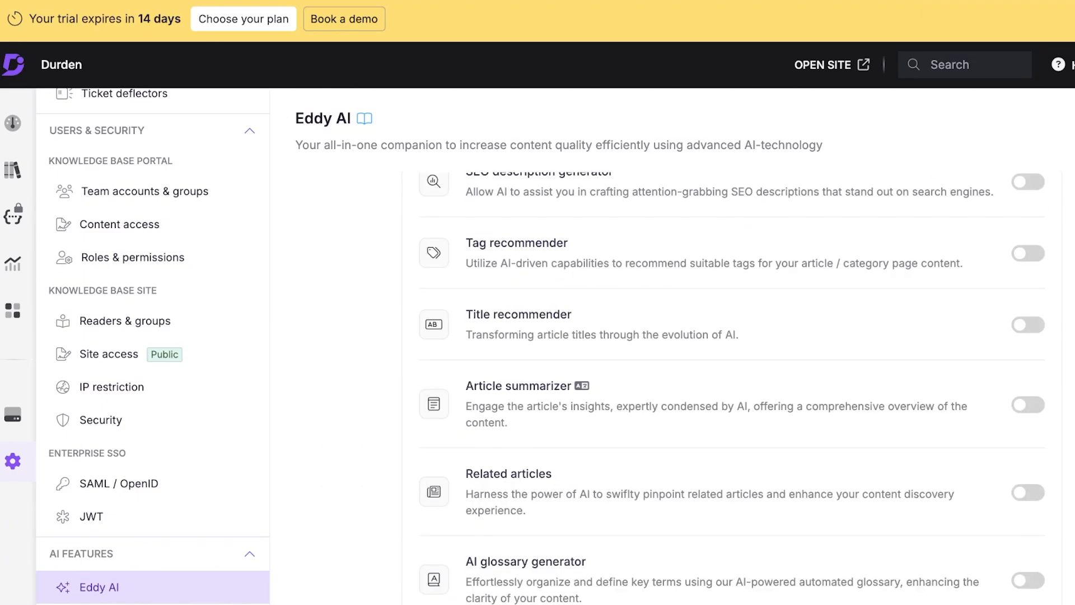
scroll(728, 392, "up", 3)
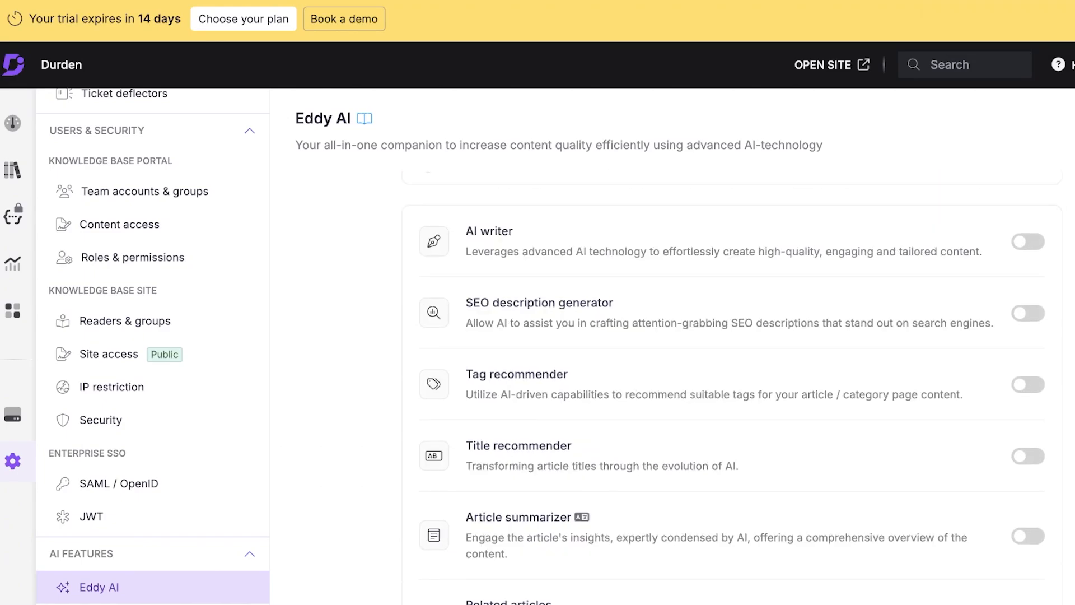
scroll(728, 392, "down", 3)
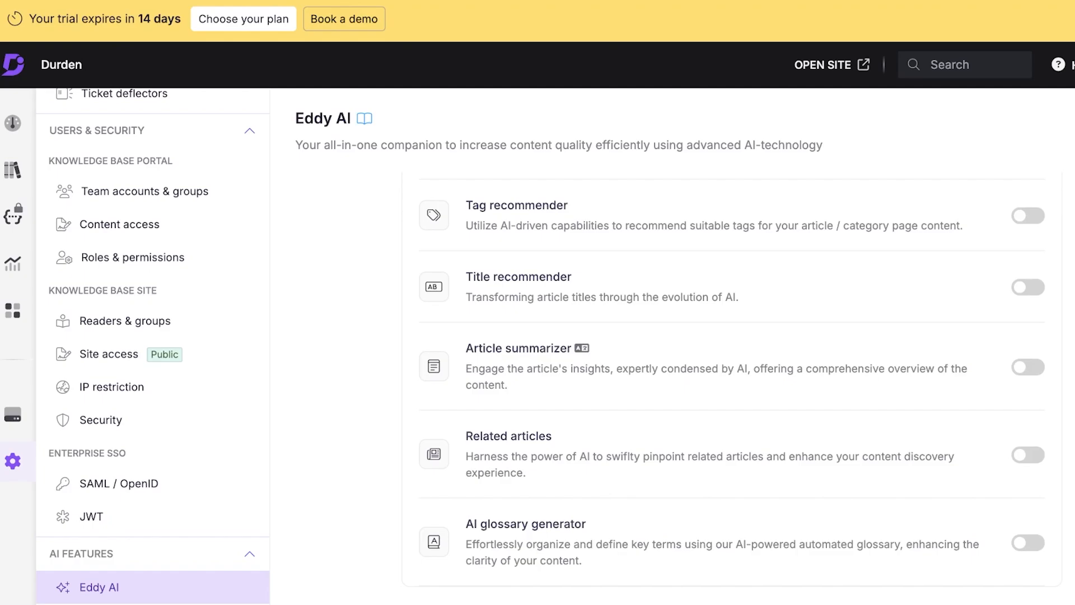
scroll(728, 392, "up", 4)
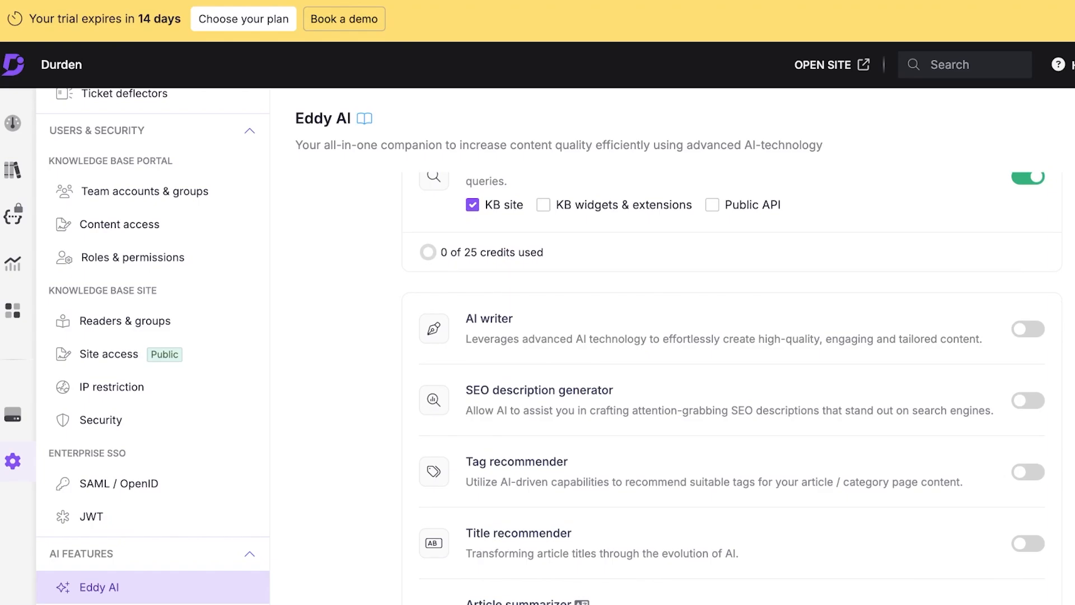
- Visit the dashboard and documentation, and read the published article "How to use the workstation equipment?" on the site
left_click(13, 122)
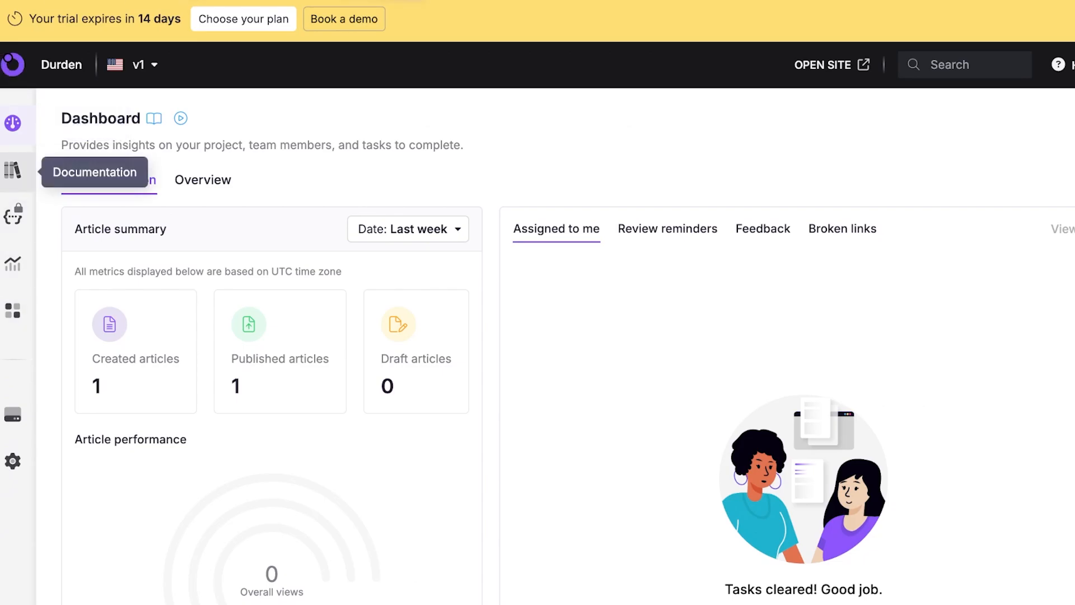
left_click(12, 170)
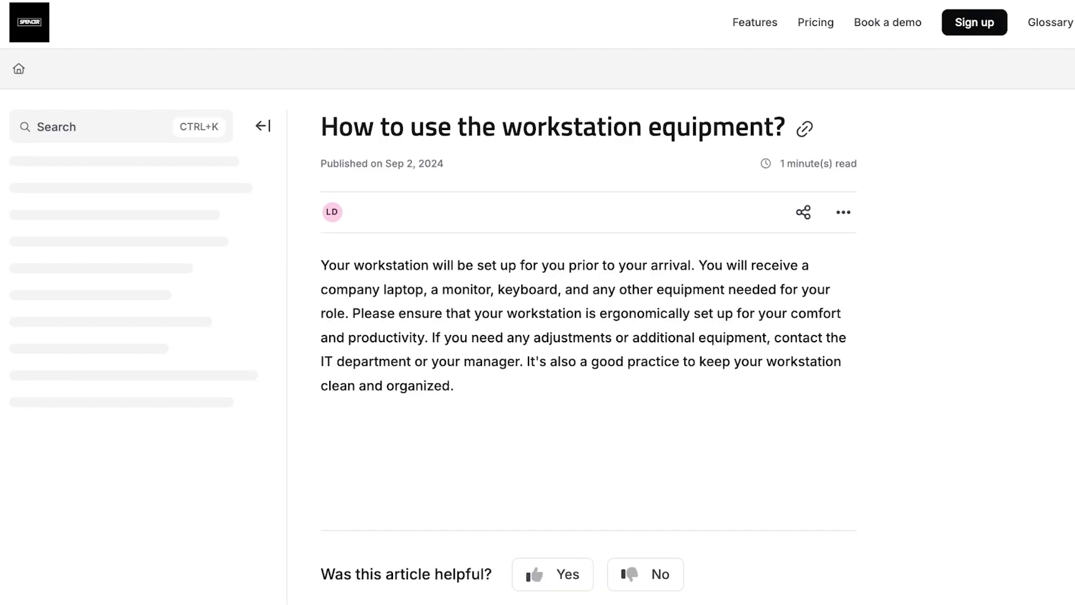
scroll(537, 336, "down", 7)
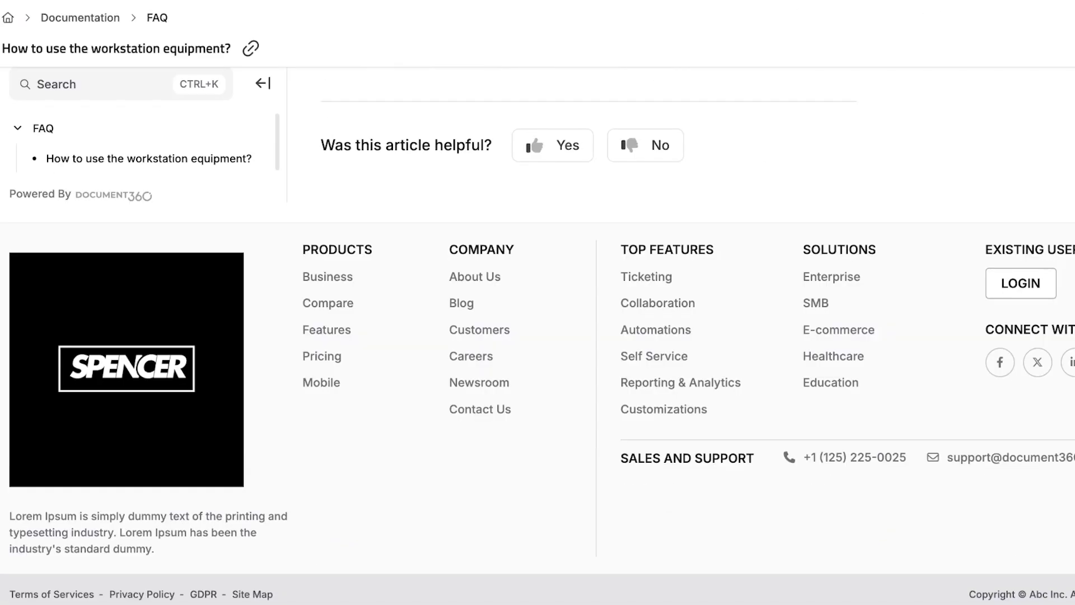
scroll(537, 336, "up", 4)
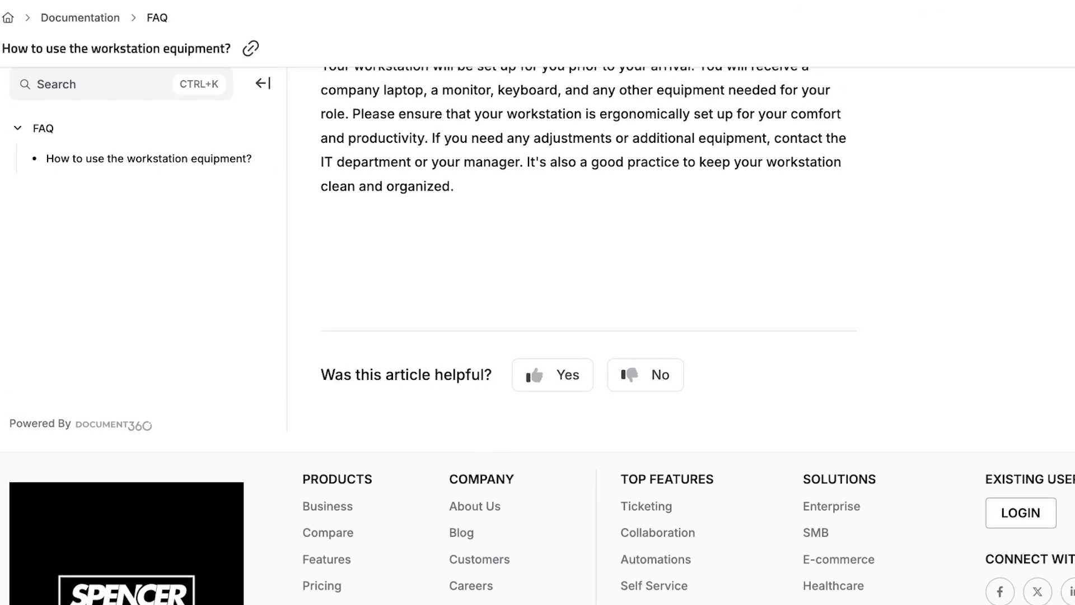
scroll(538, 337, "up", 1)
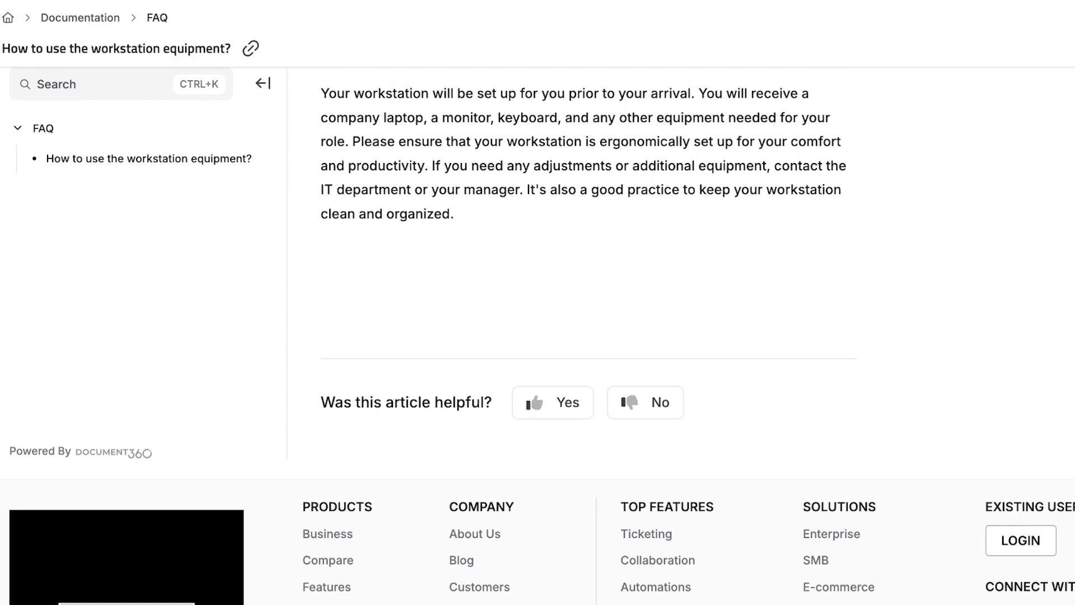
- Rate the workstation equipment article as helpful and respond to its feedback form
left_click_drag(409, 402, 552, 403)
left_click(553, 402)
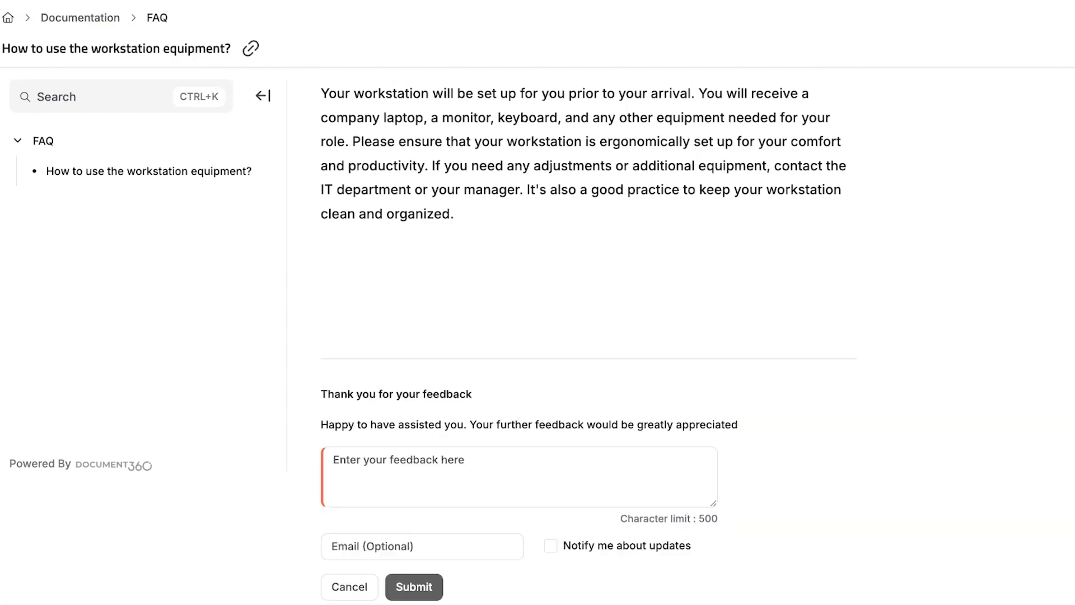
scroll(538, 336, "down", 3)
left_click(519, 277)
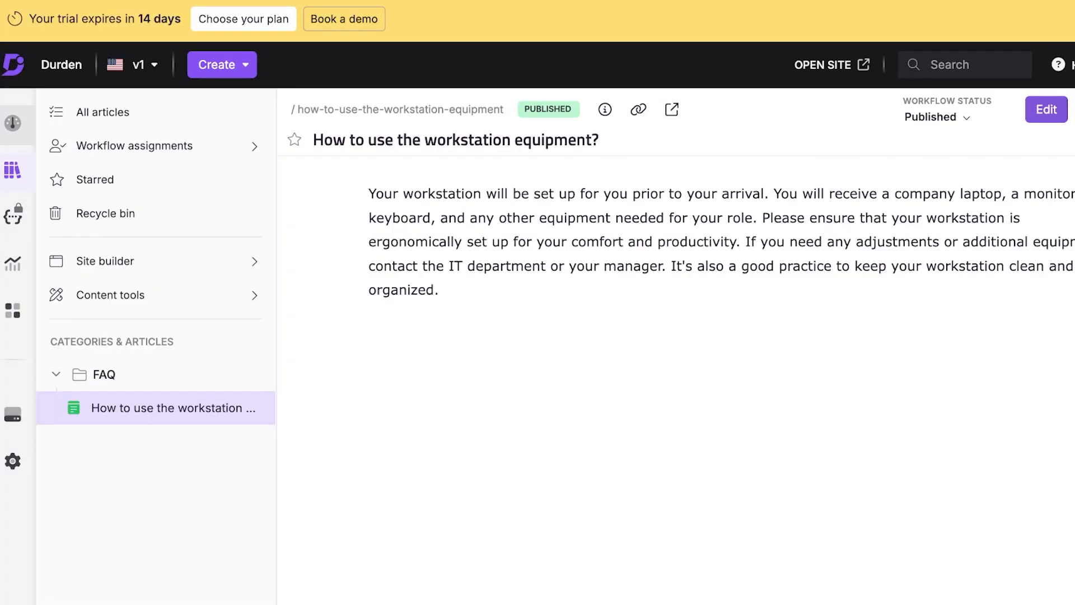
- Review the project dashboard and the Articles and Team accounts analytics
left_click(12, 122)
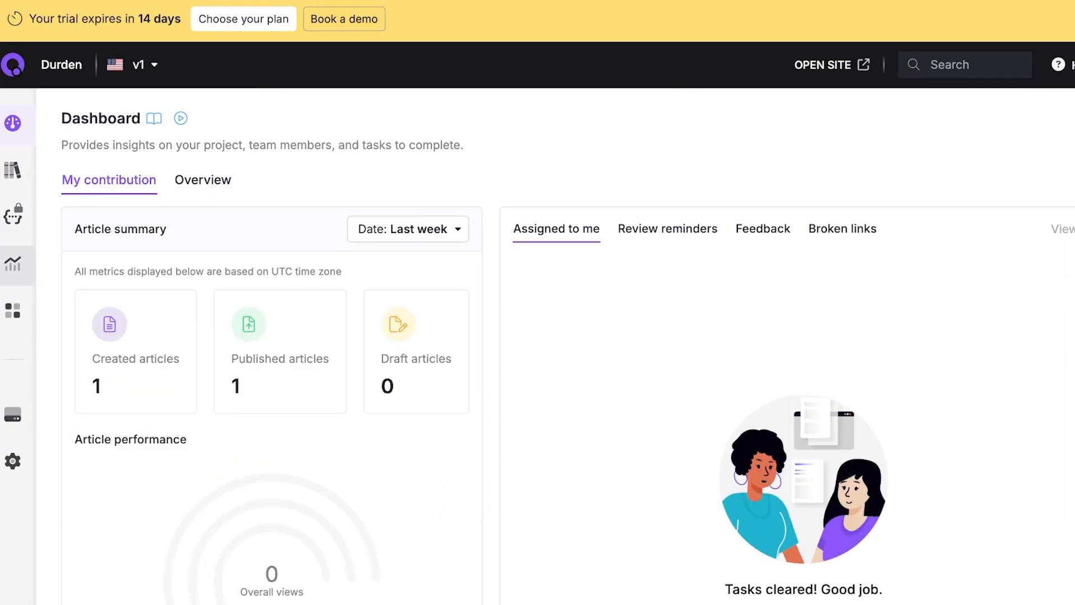
left_click(13, 263)
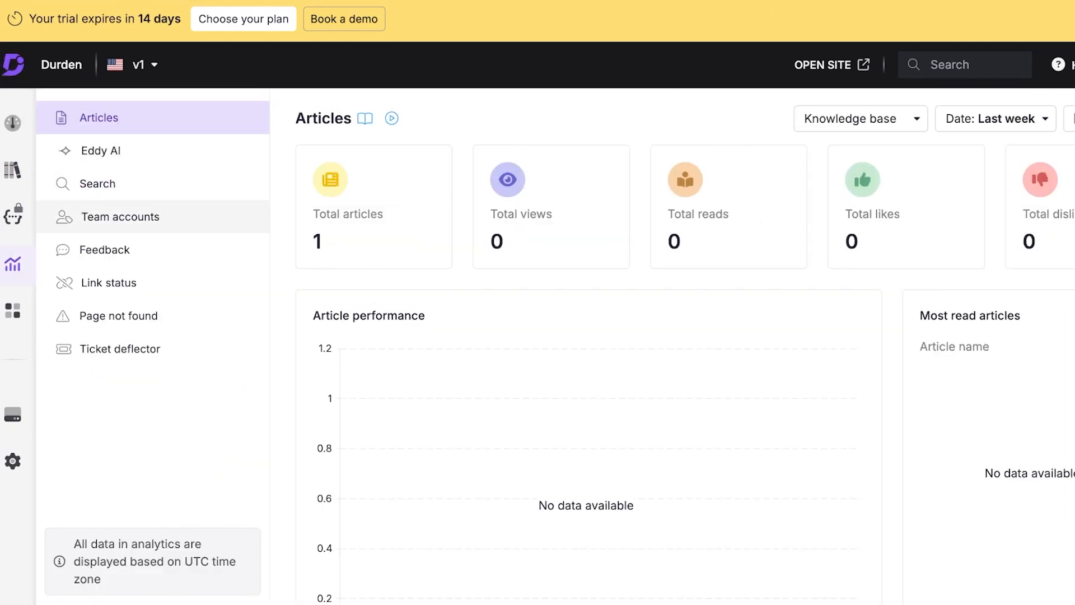
left_click(120, 217)
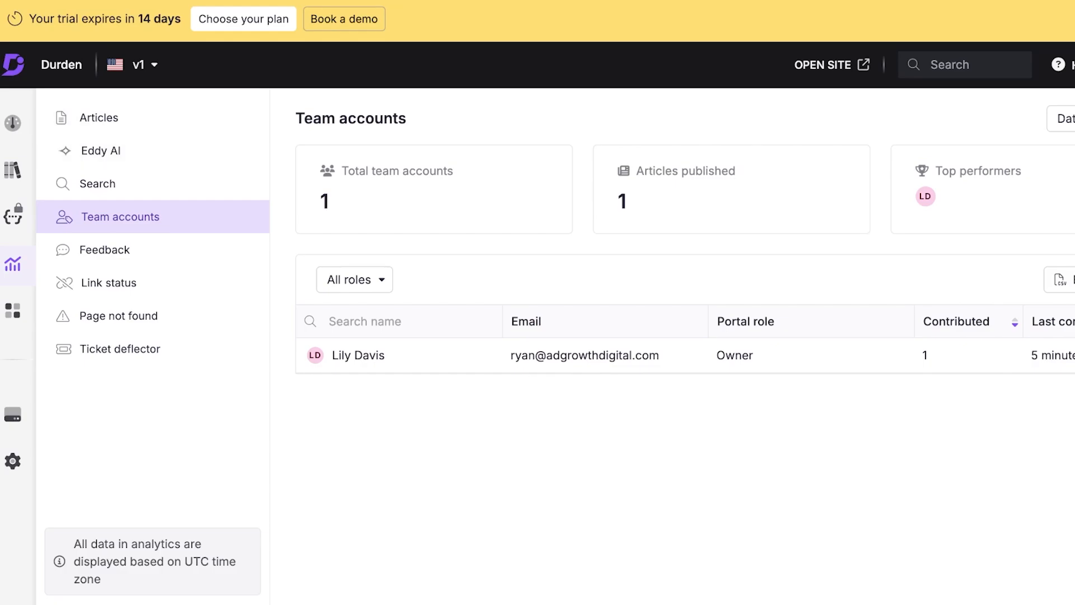
left_click(99, 117)
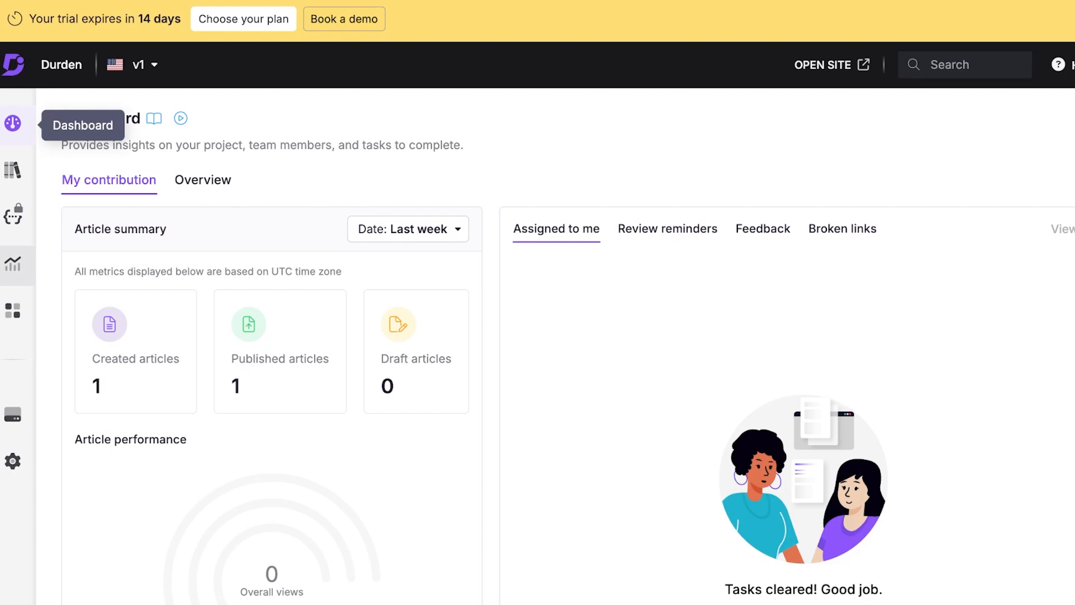
- Review the Articles analytics, and examine the Feedback analytics down to the per-article feedback table
left_click(12, 263)
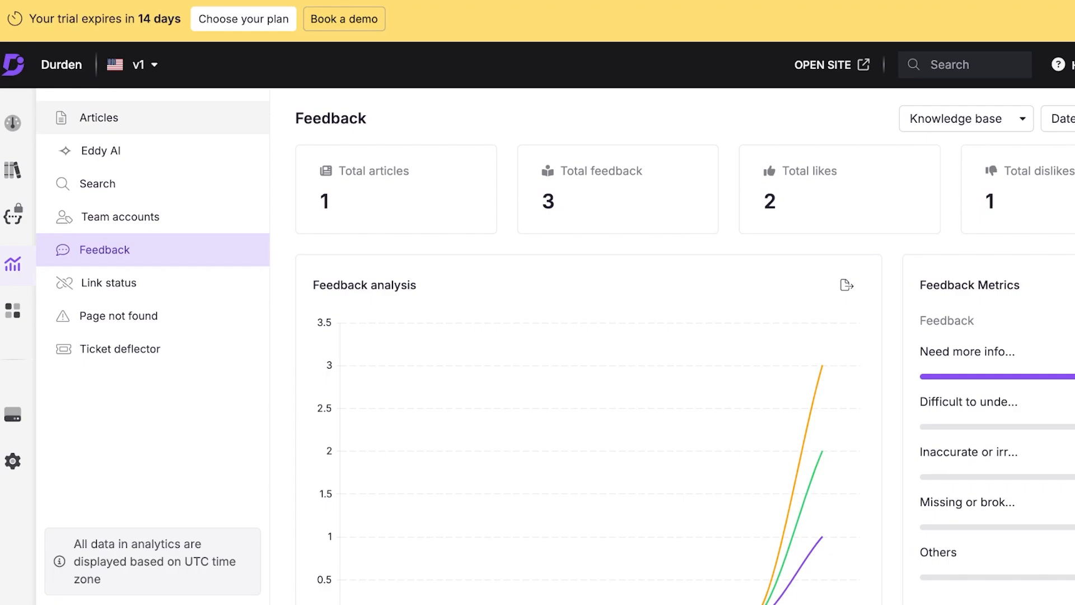
left_click(99, 118)
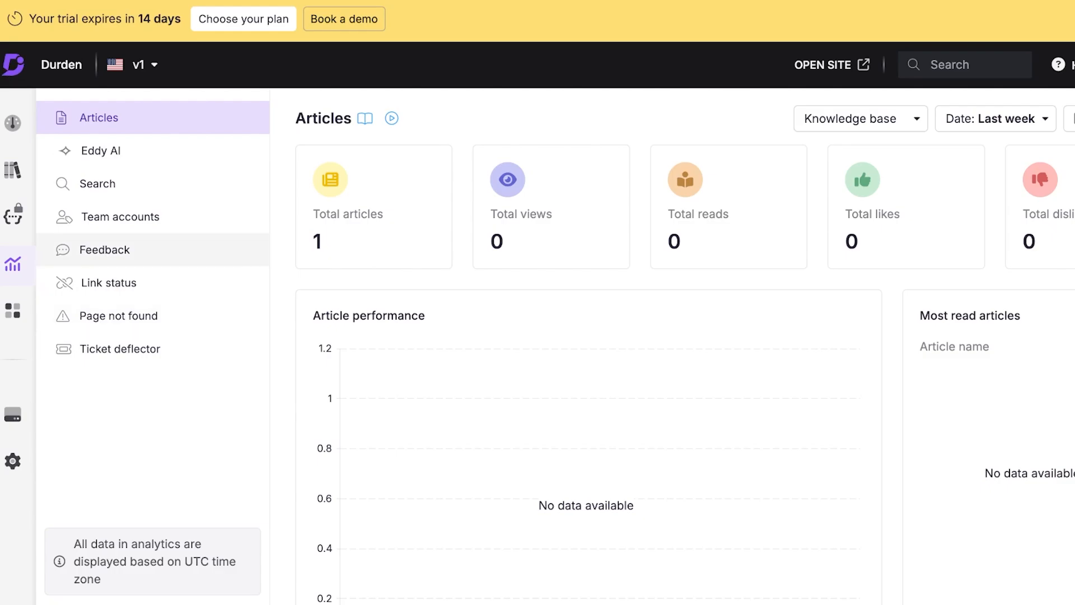
left_click(104, 250)
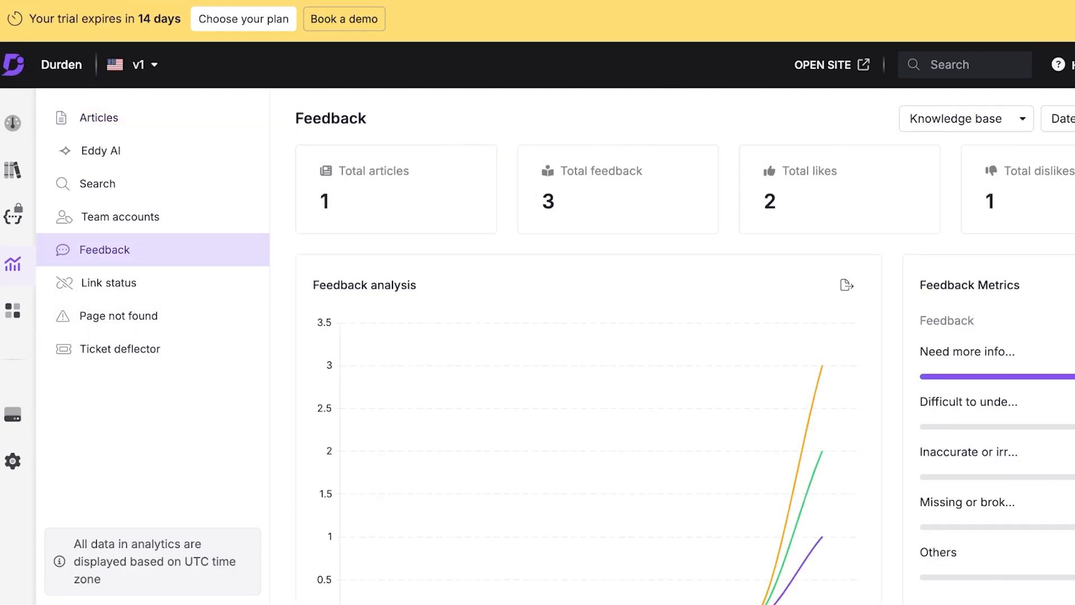
scroll(588, 347, "down", 5)
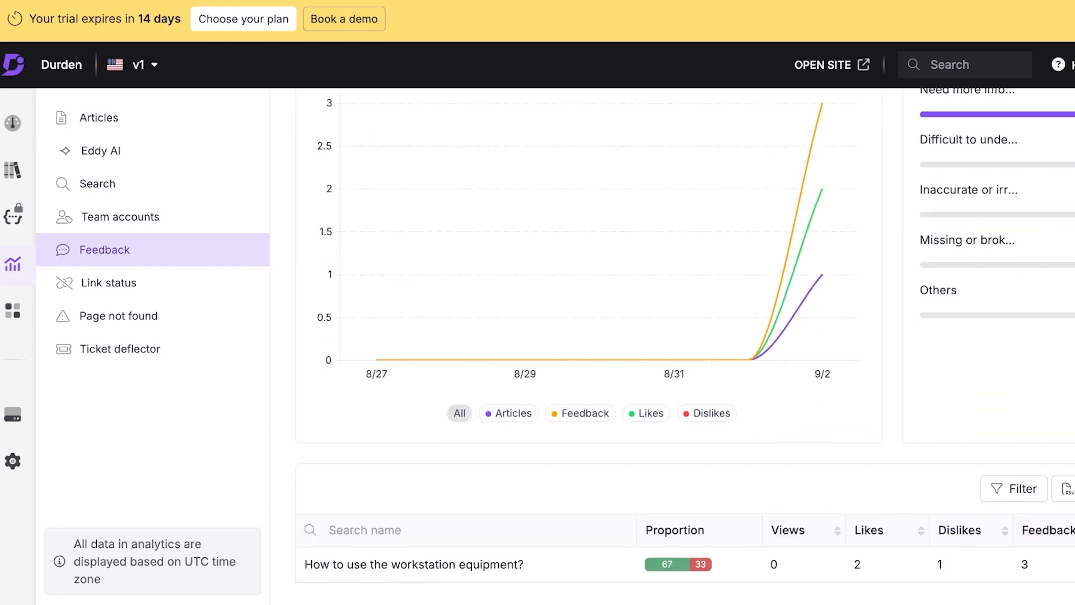
- Open the workstation equipment article's feedback in the Feedback manager and read each of its entries
mouse_move(1067, 564)
left_click(1068, 564)
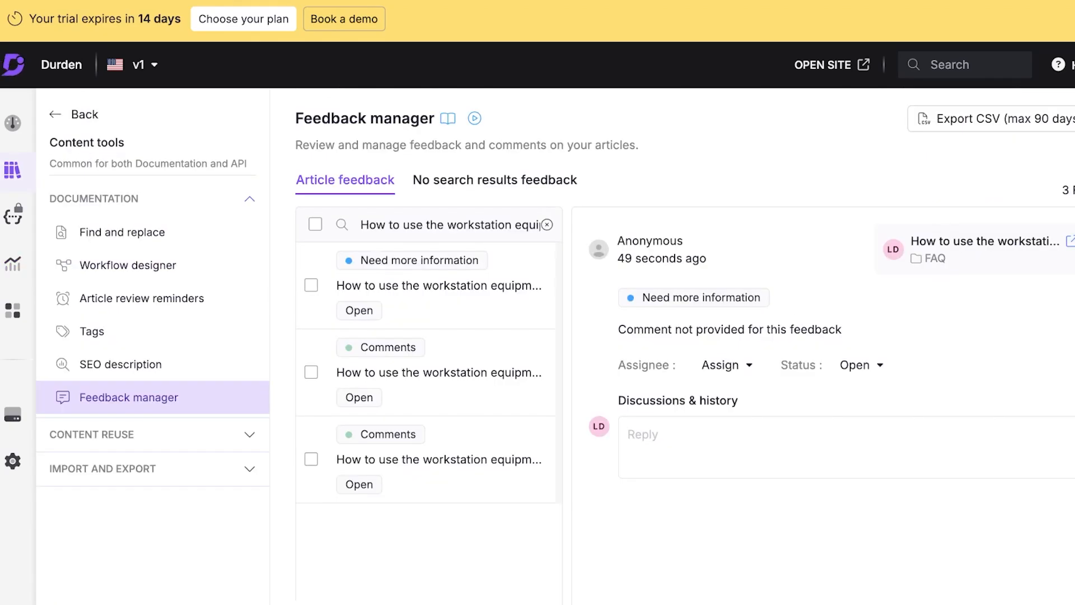
left_click(439, 459)
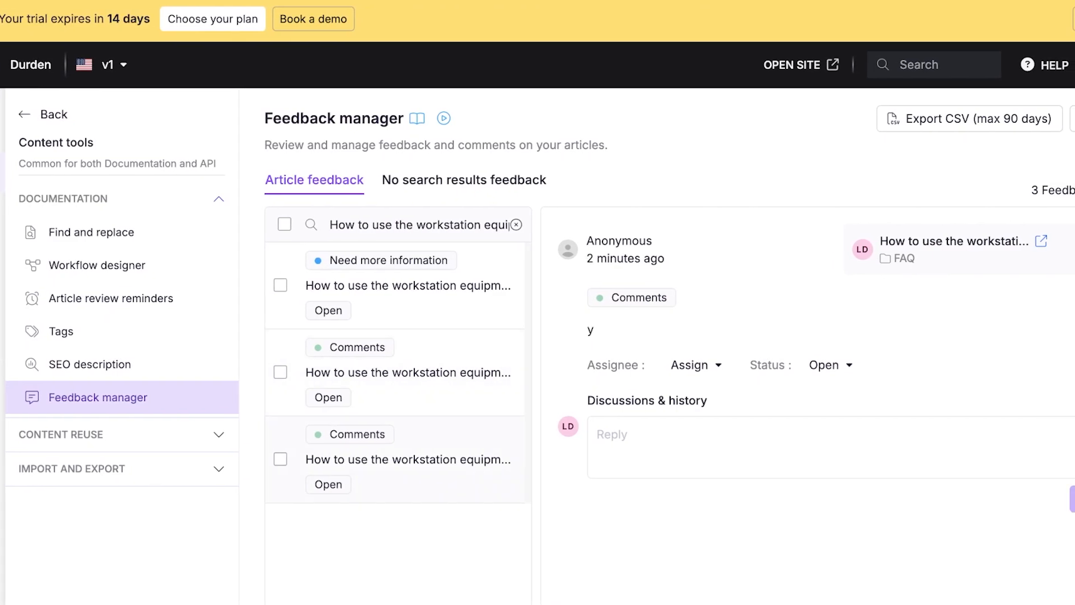
left_click(415, 373)
left_click(408, 286)
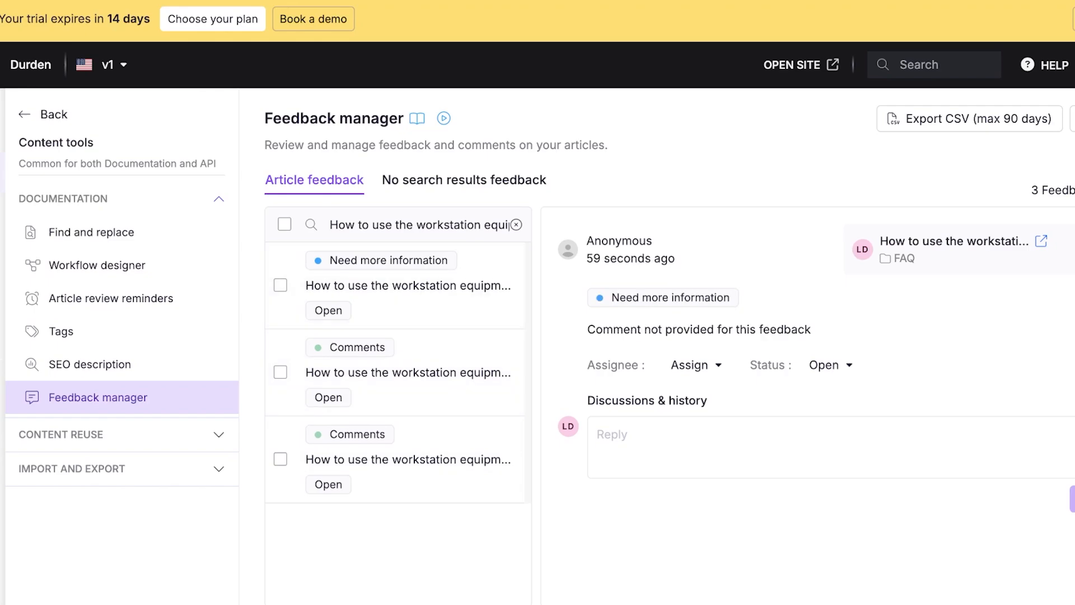
- Assign the "Need more information" feedback to the listed team member and set its status to In progress
left_click(696, 365)
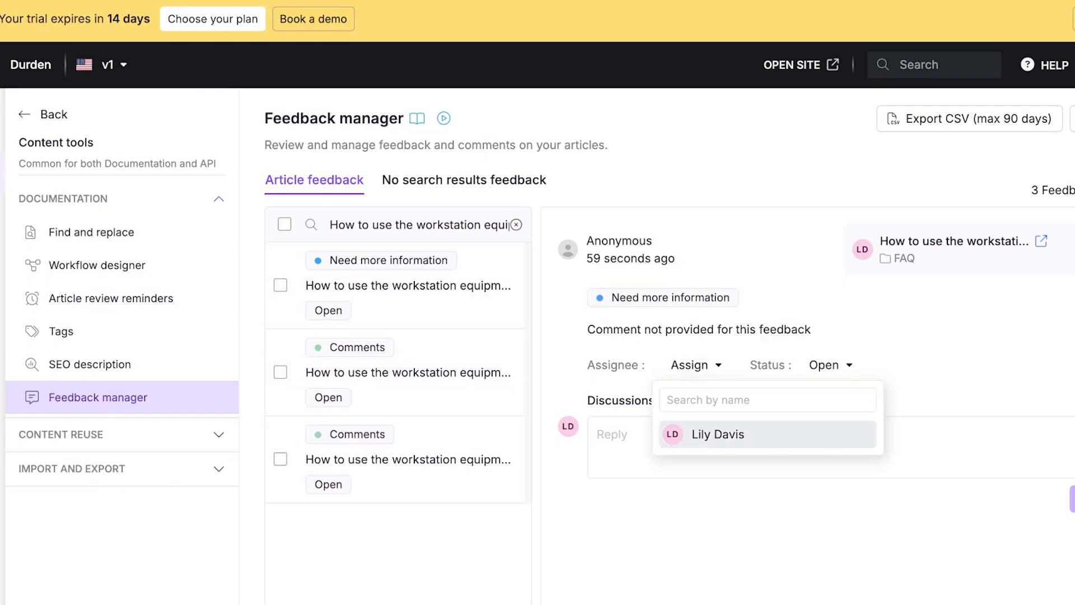
left_click(721, 435)
left_click(845, 365)
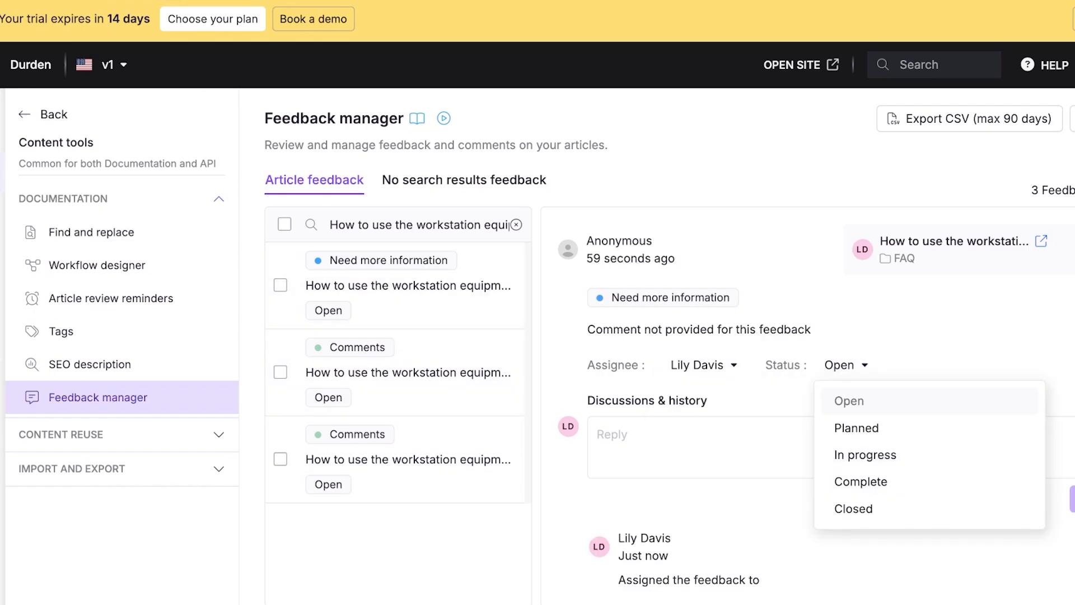
left_click(844, 365)
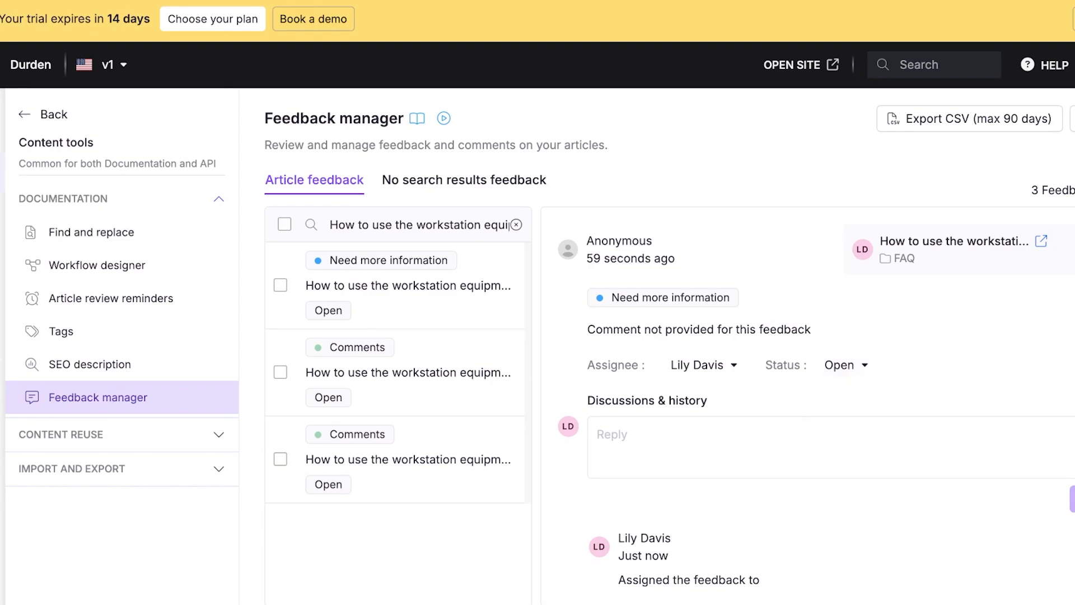
left_click(845, 365)
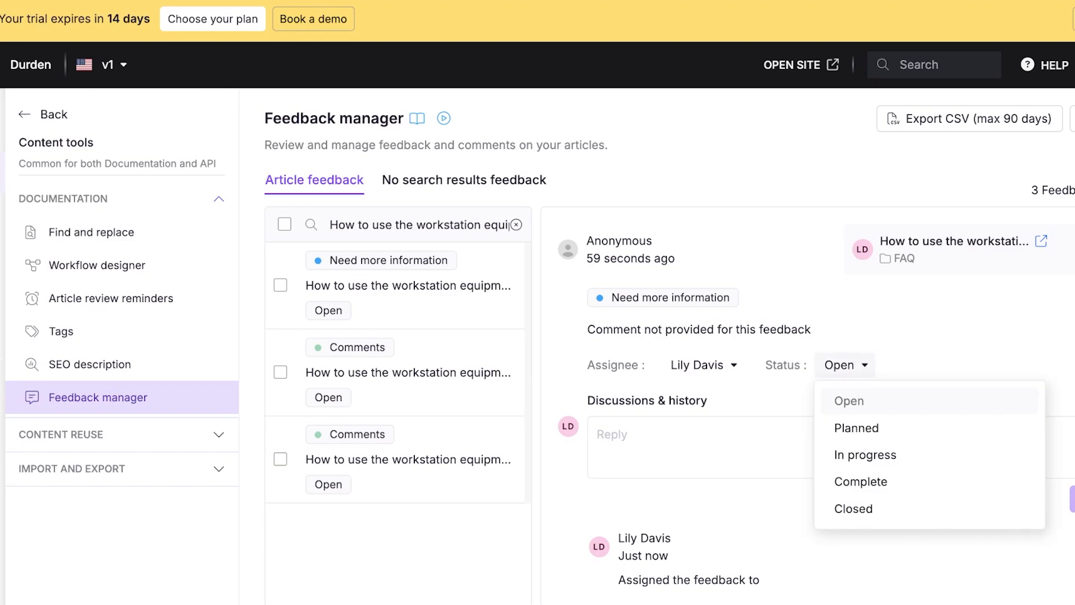
left_click(866, 454)
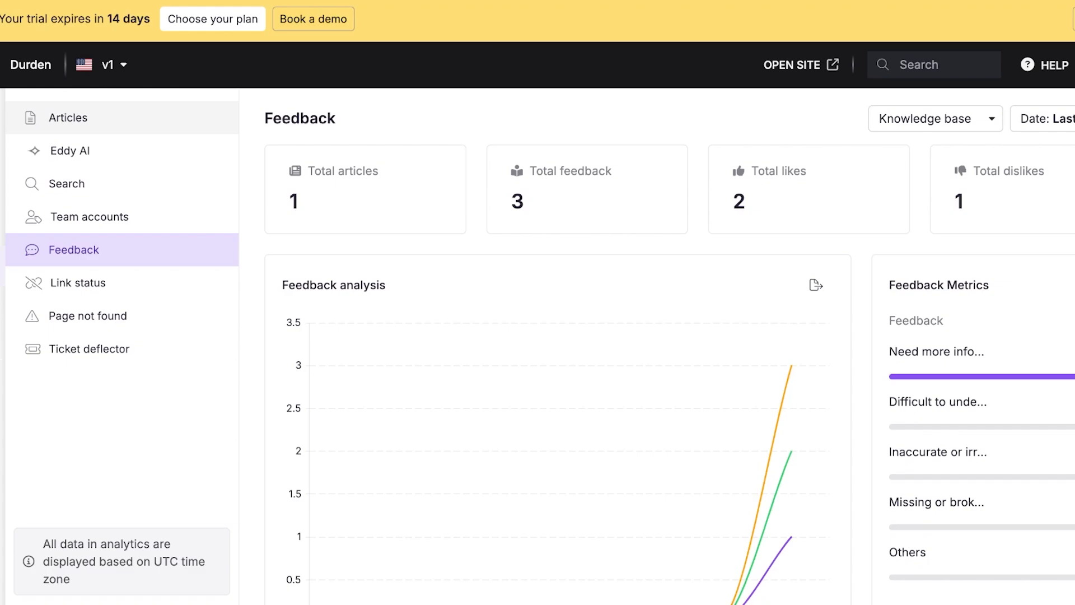
- Examine the article performance and most read articles in the Articles analytics
left_click(69, 118)
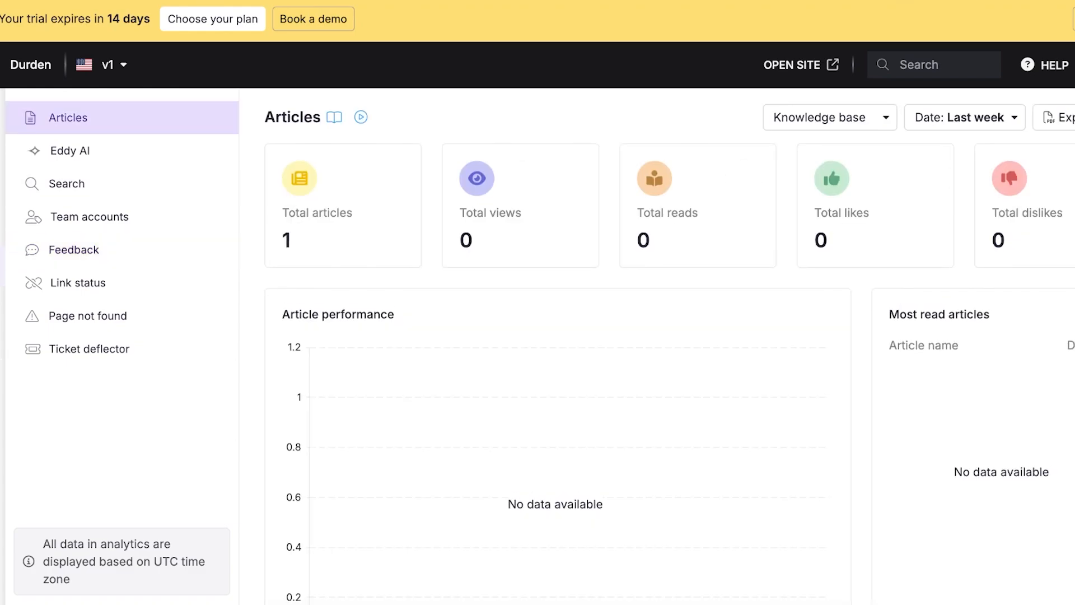
scroll(669, 345, "down", 1)
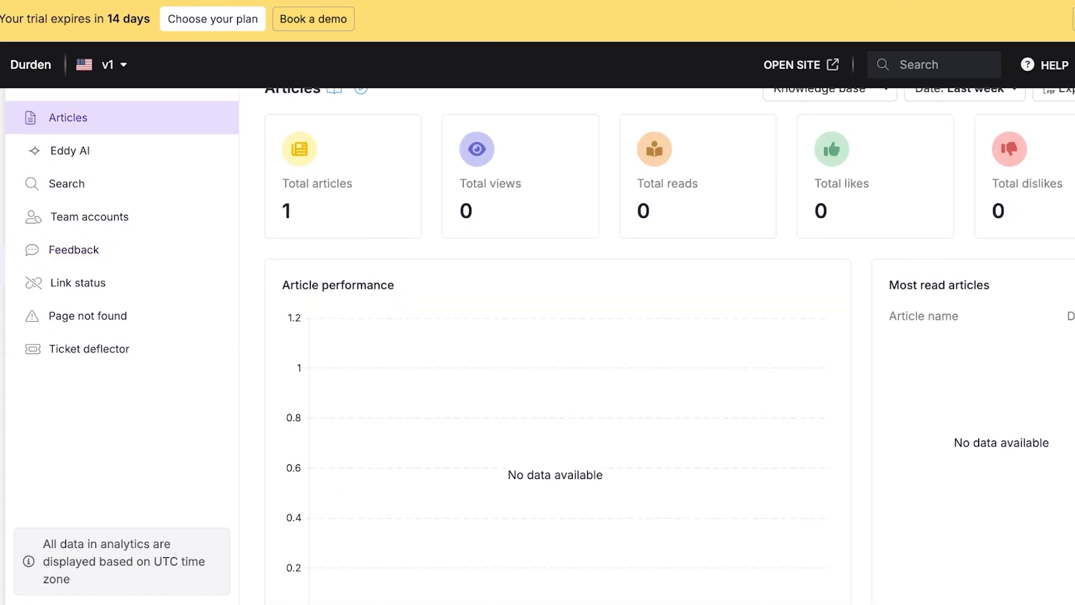
- Examine the top articles, location based views and top categories in the Articles analytics
scroll(669, 345, "down", 10)
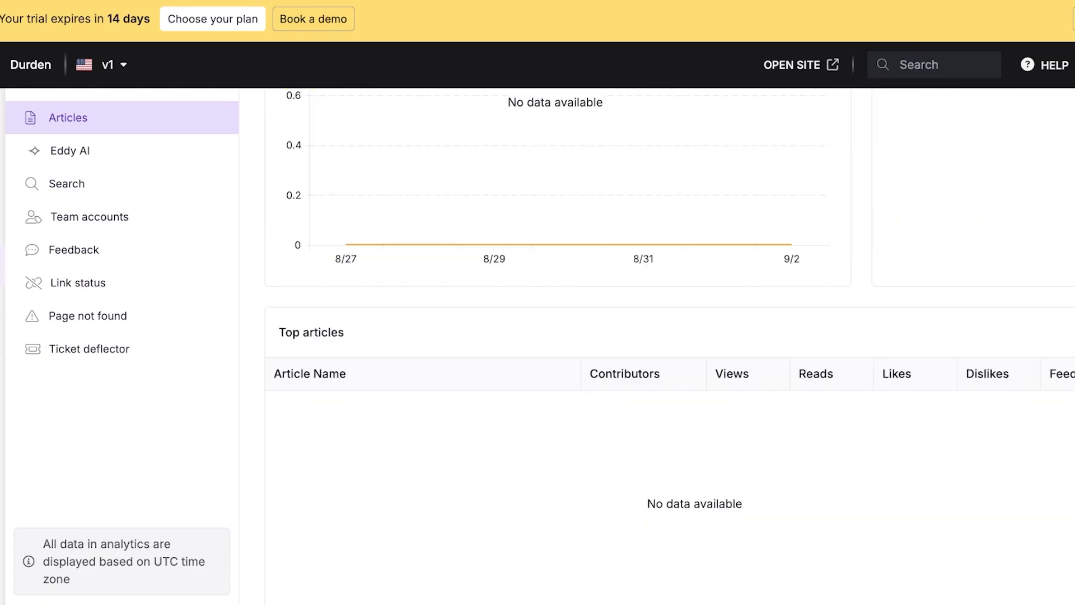
scroll(669, 344, "down", 1)
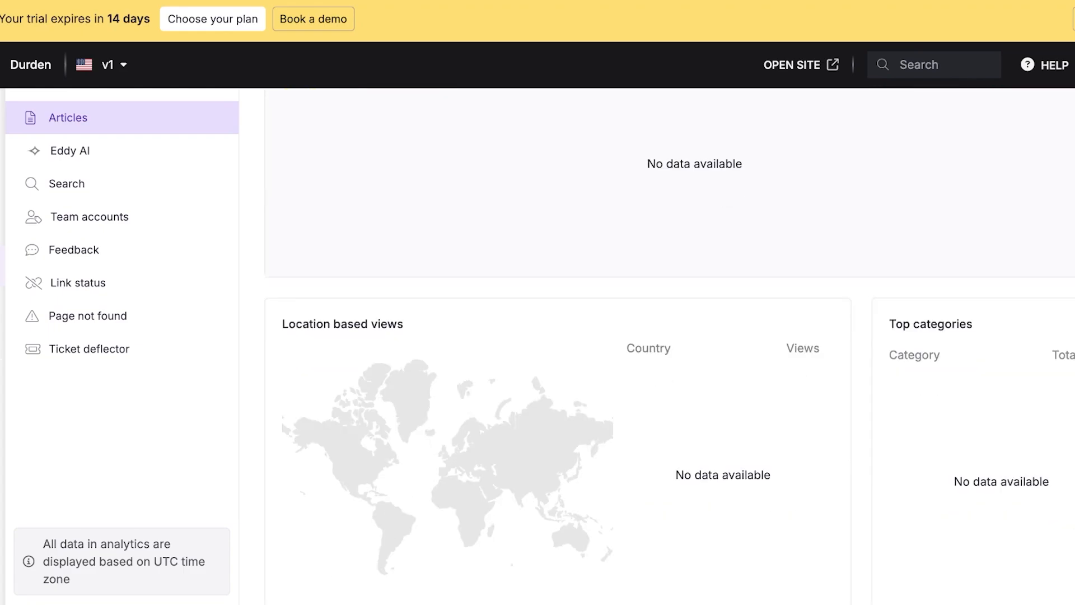
scroll(669, 344, "up", 7)
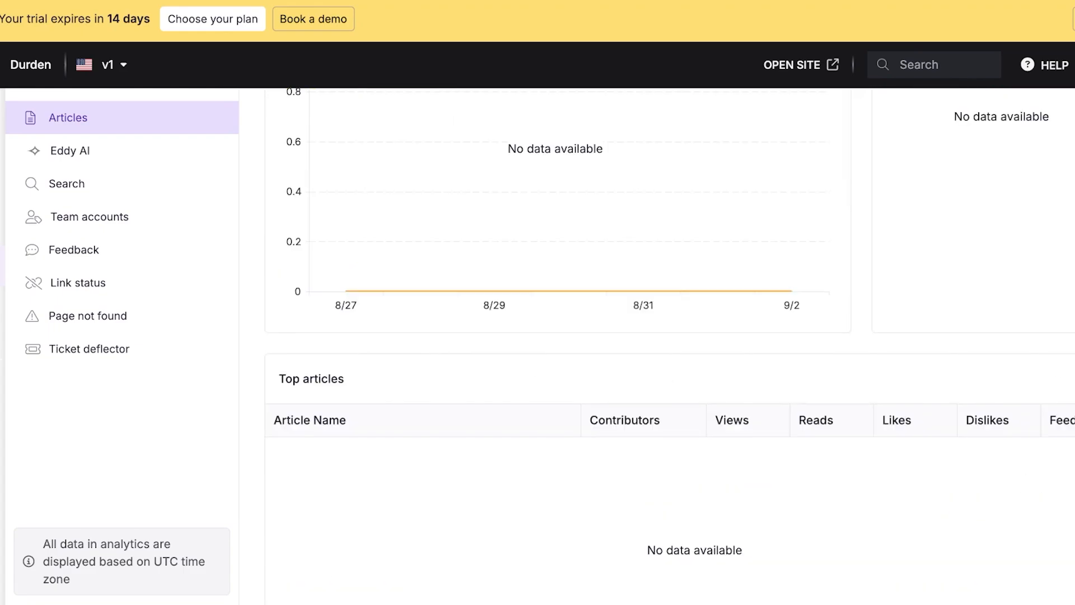
scroll(670, 345, "up", 2)
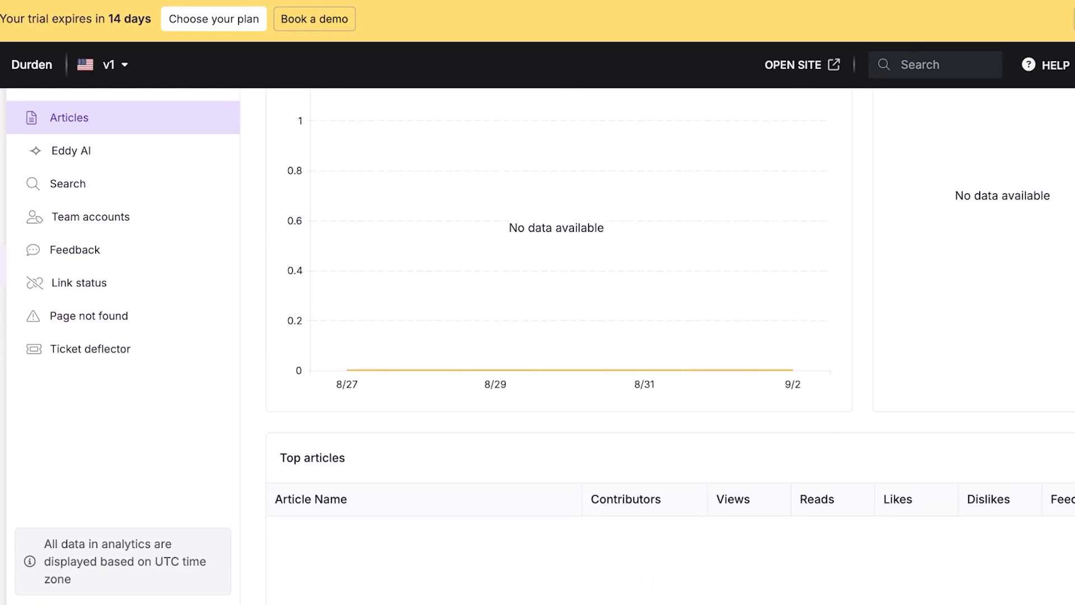
scroll(347, 364, "up", 3)
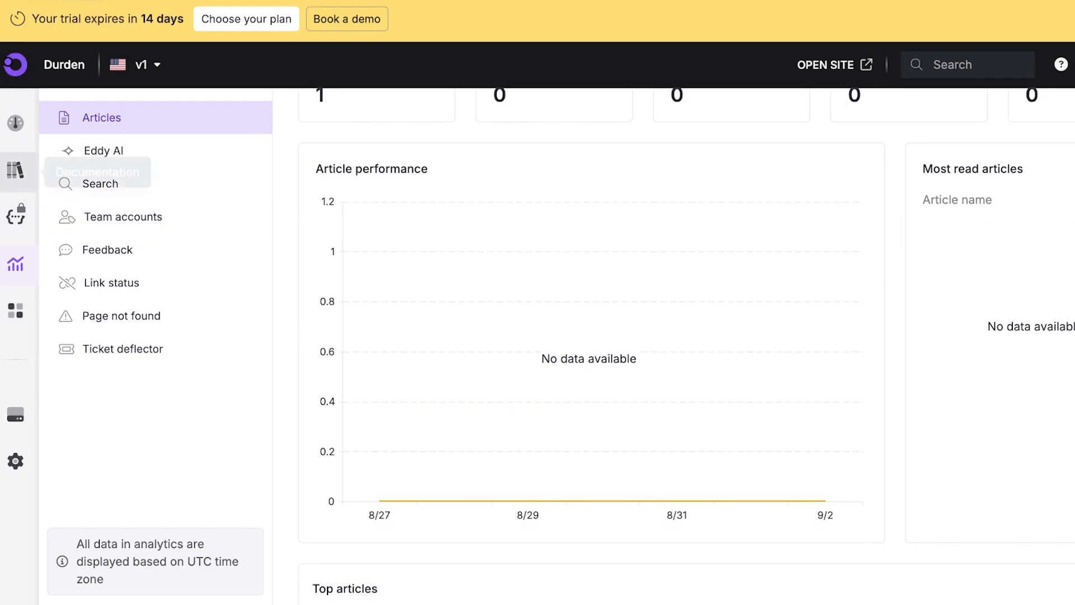
- Activate the trial of the API documentation add-on for the project
left_click(16, 169)
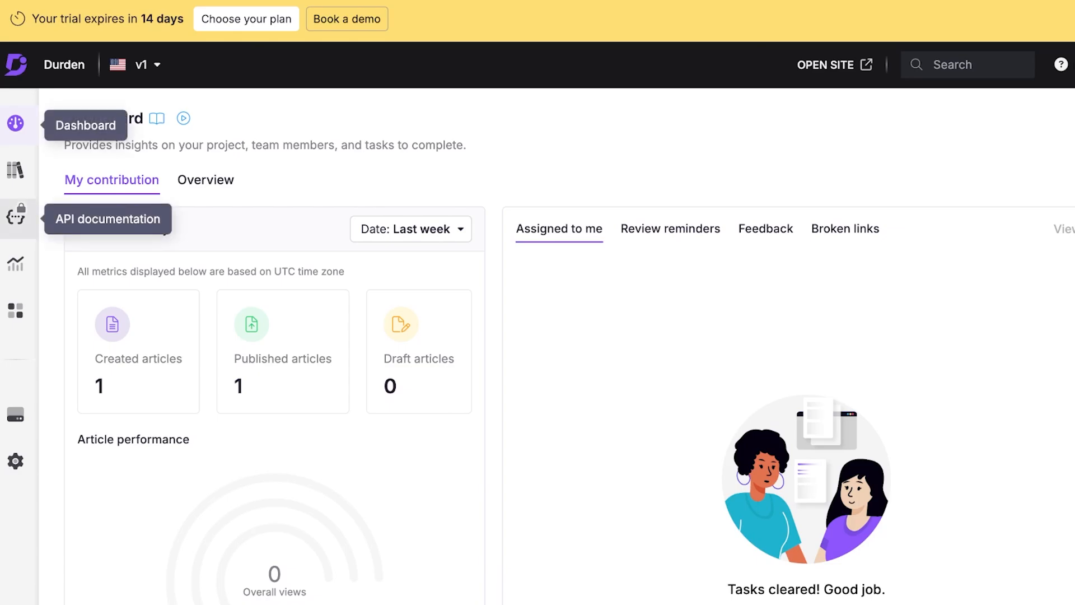
left_click(16, 216)
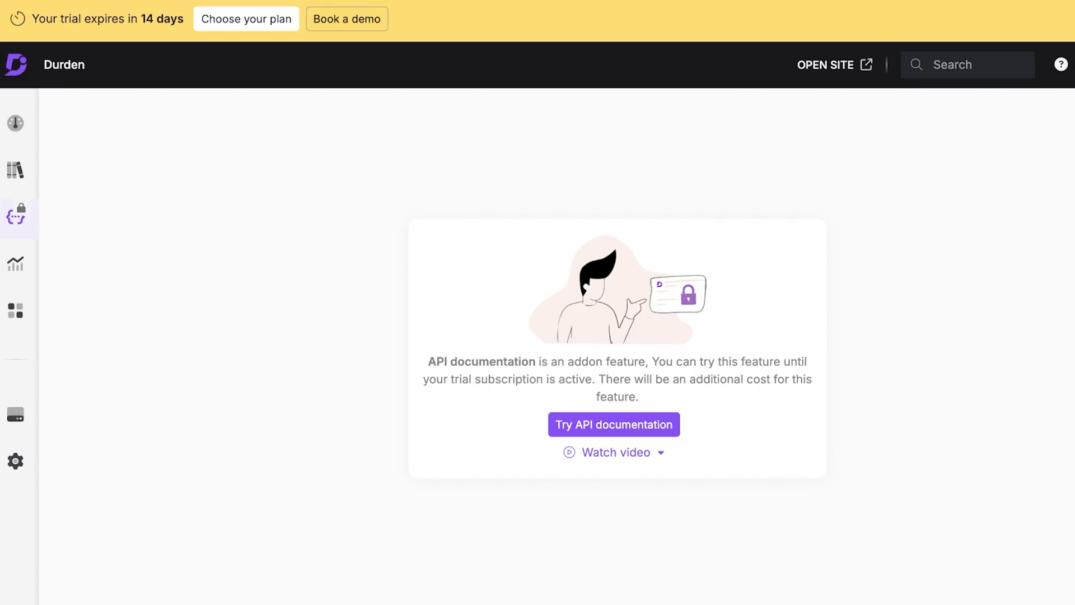
left_click(614, 425)
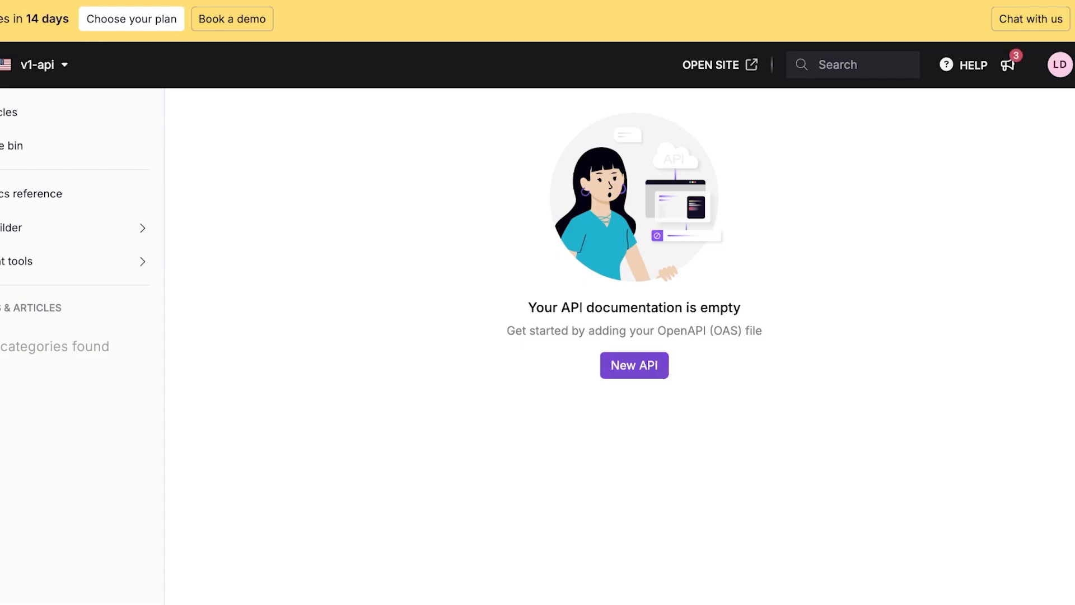
- View the creation methods for a new API reference and the source settings for Create from URL, then close the setup
left_click(634, 365)
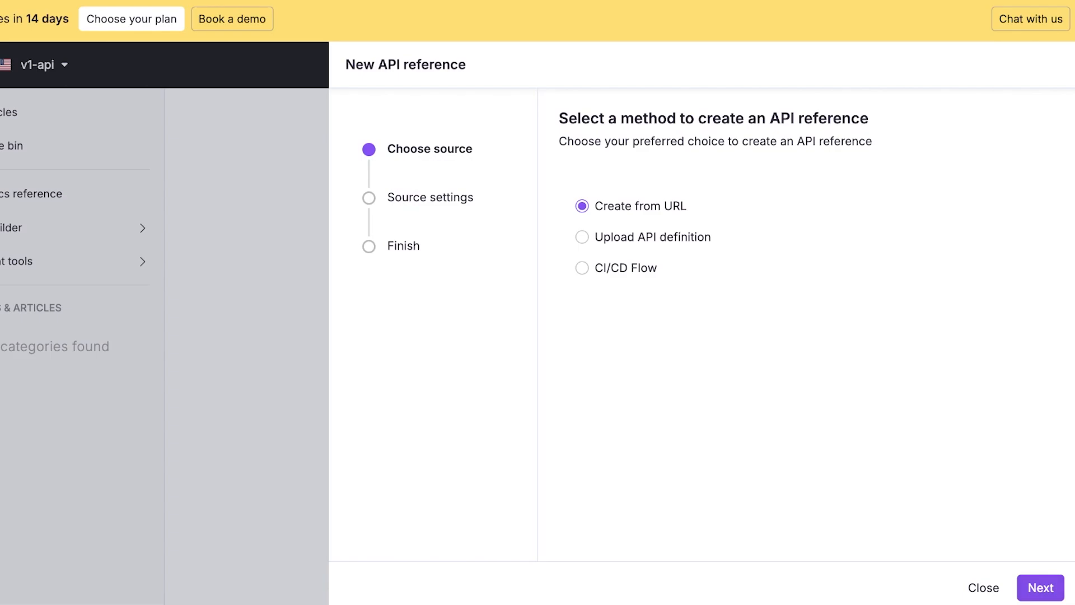
left_click(1041, 588)
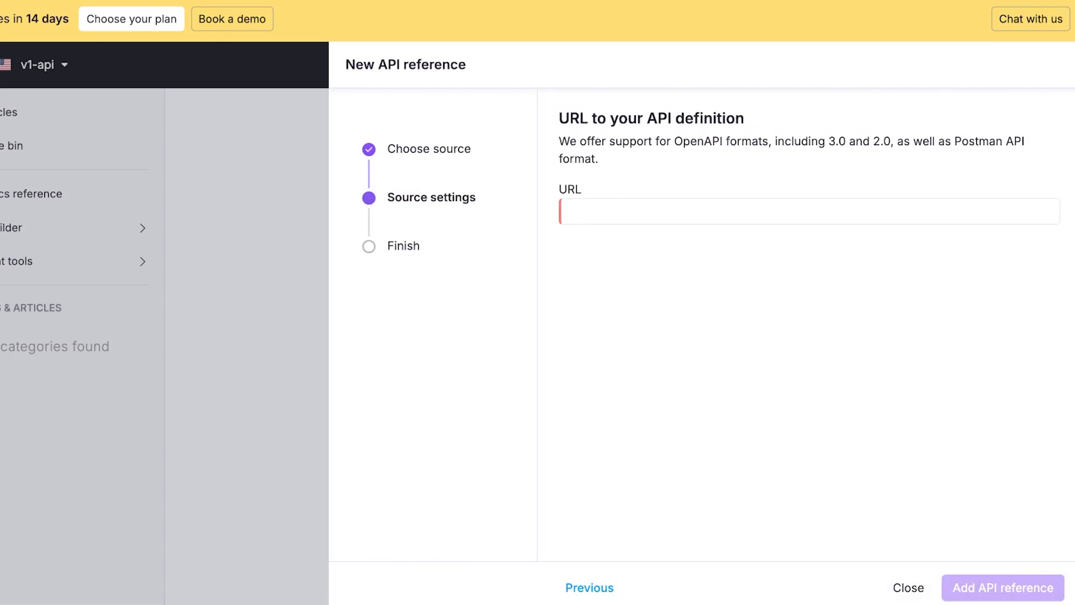
left_click(908, 588)
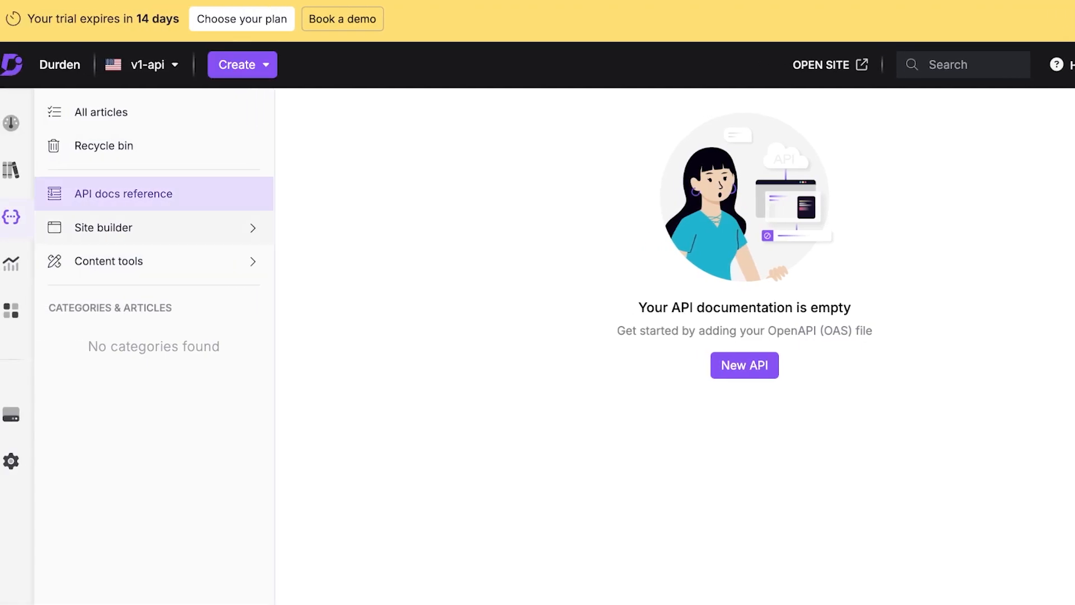
- View the site builder and the content tools available for the API documentation
left_click(112, 230)
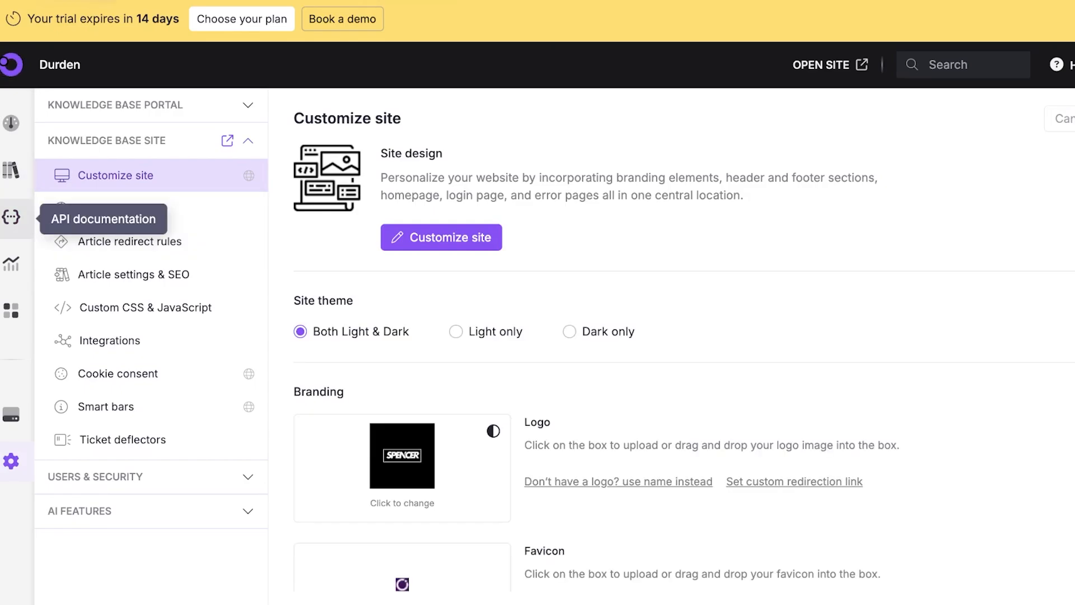
left_click(11, 217)
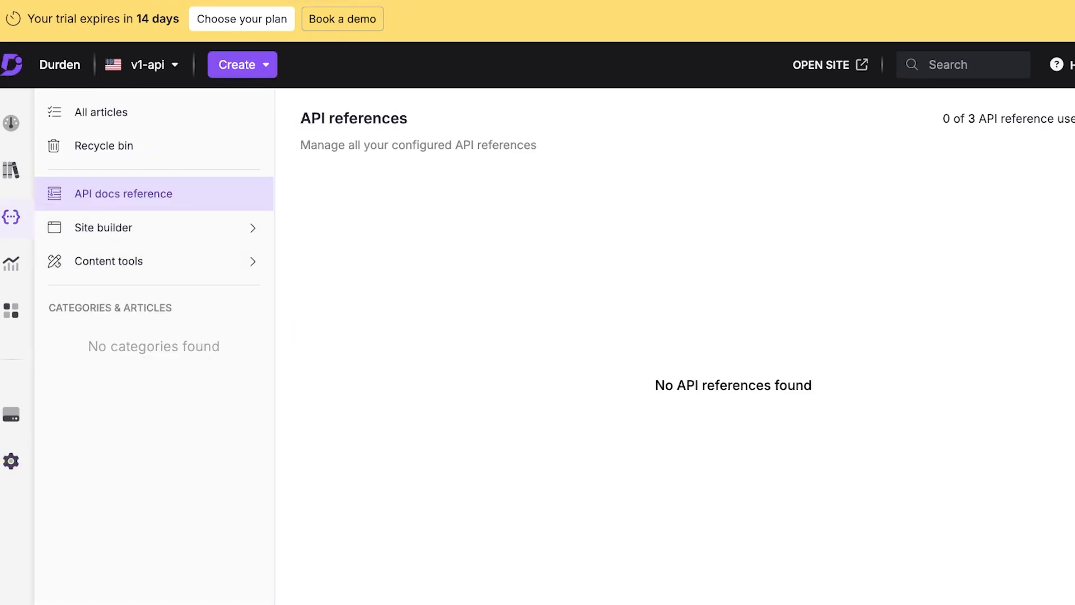
left_click(112, 261)
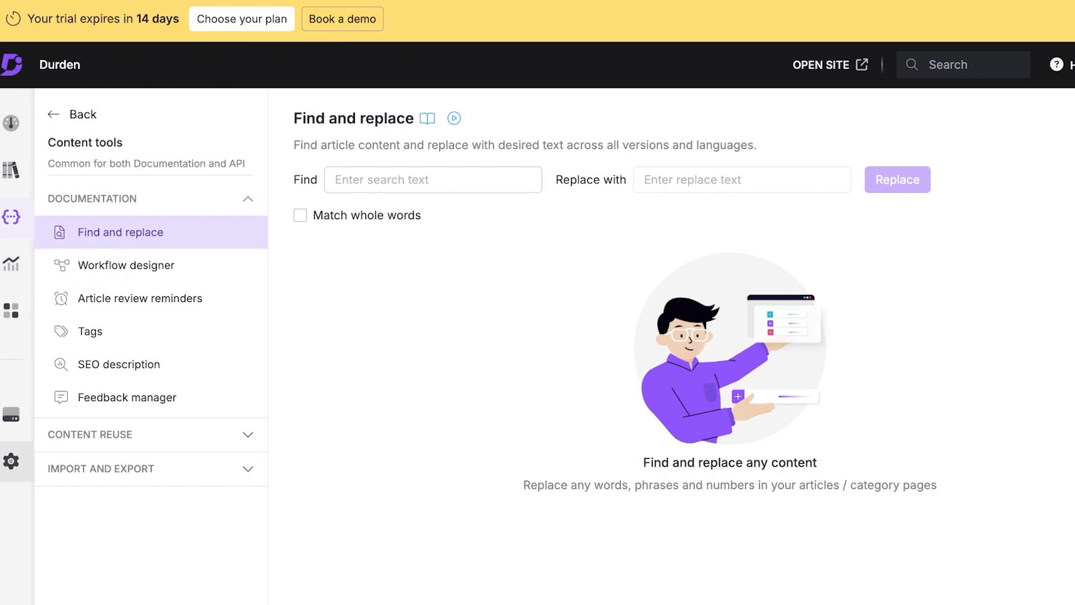
- Create a new ticket deflector in the knowledge base site settings
left_click(11, 461)
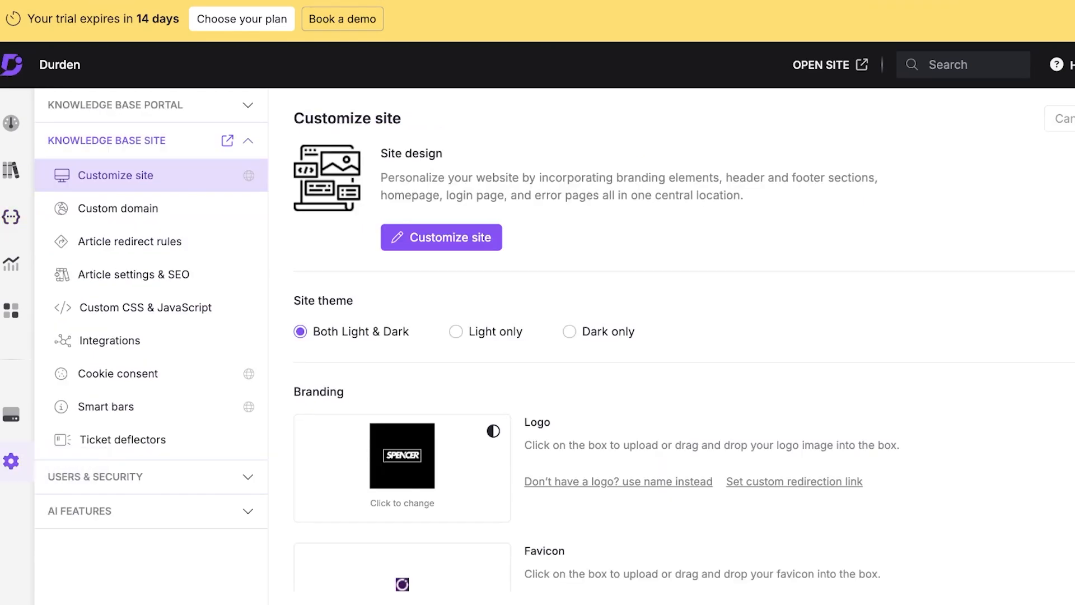
left_click(99, 140)
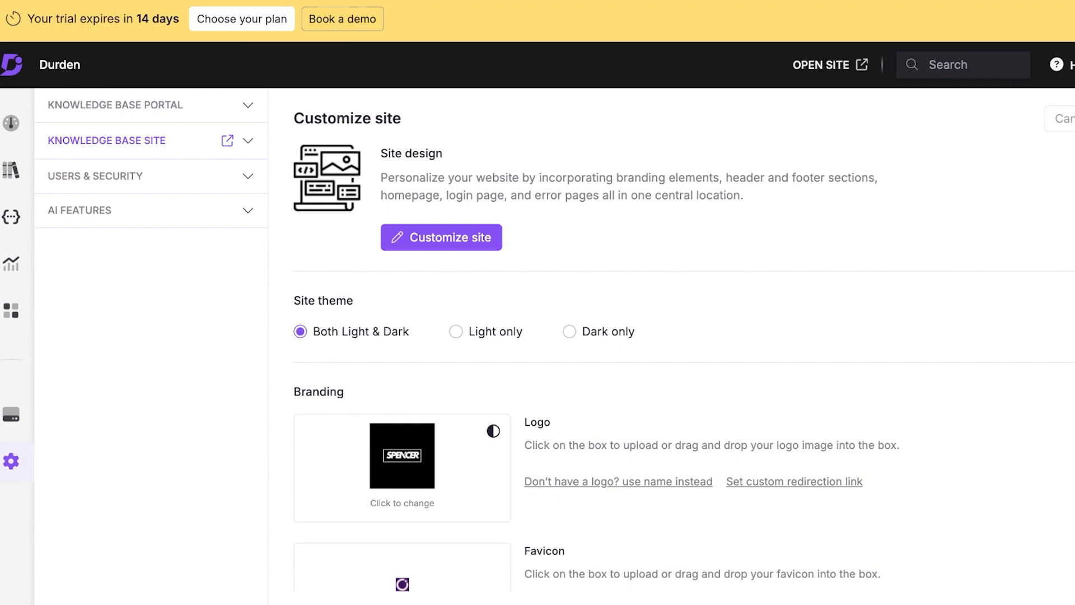
left_click(99, 140)
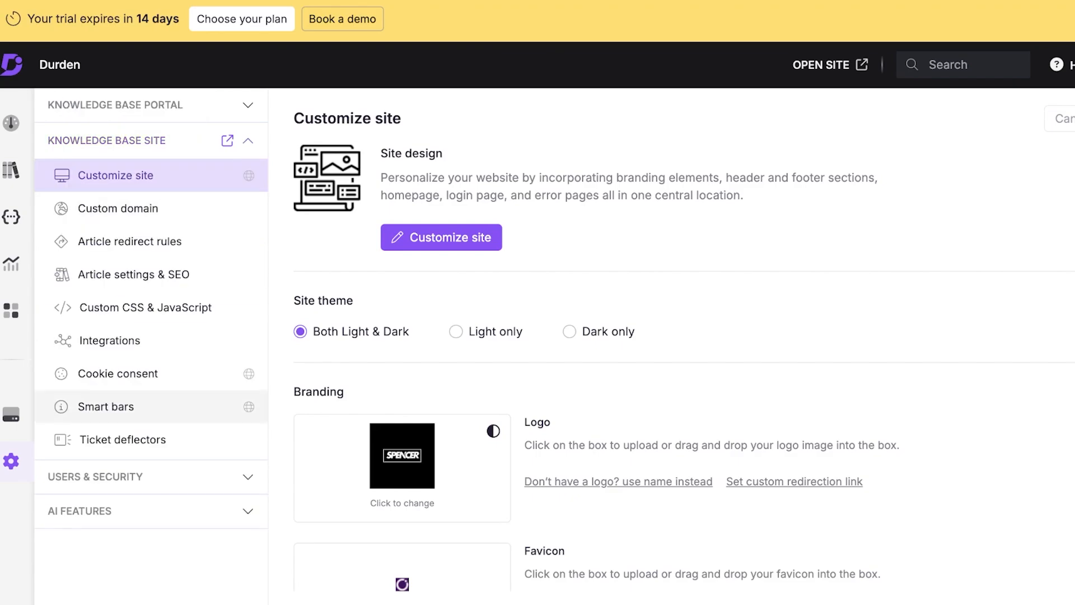
left_click(123, 439)
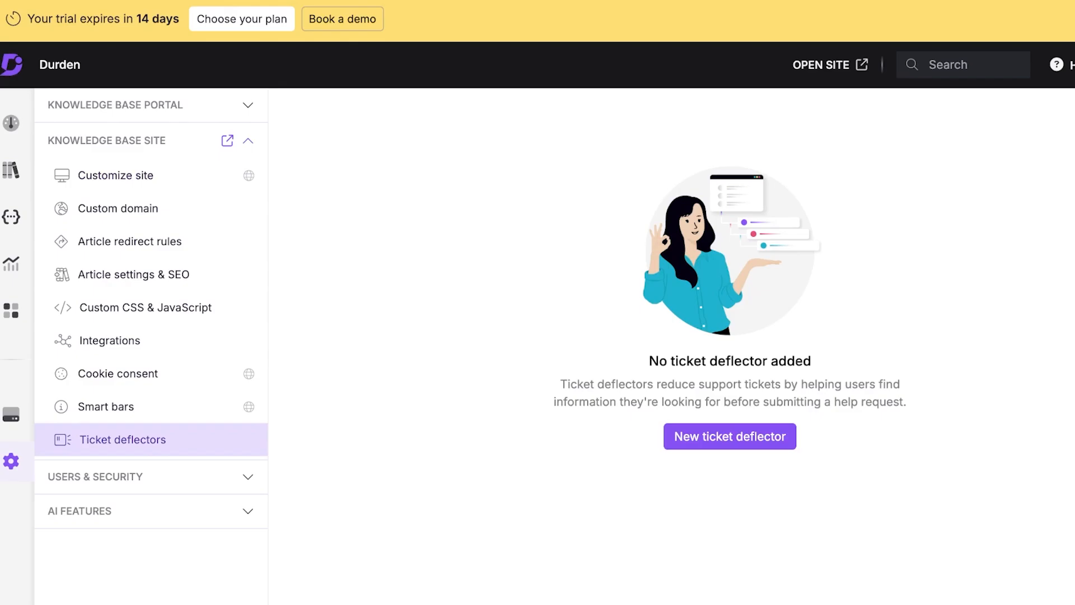
left_click(730, 436)
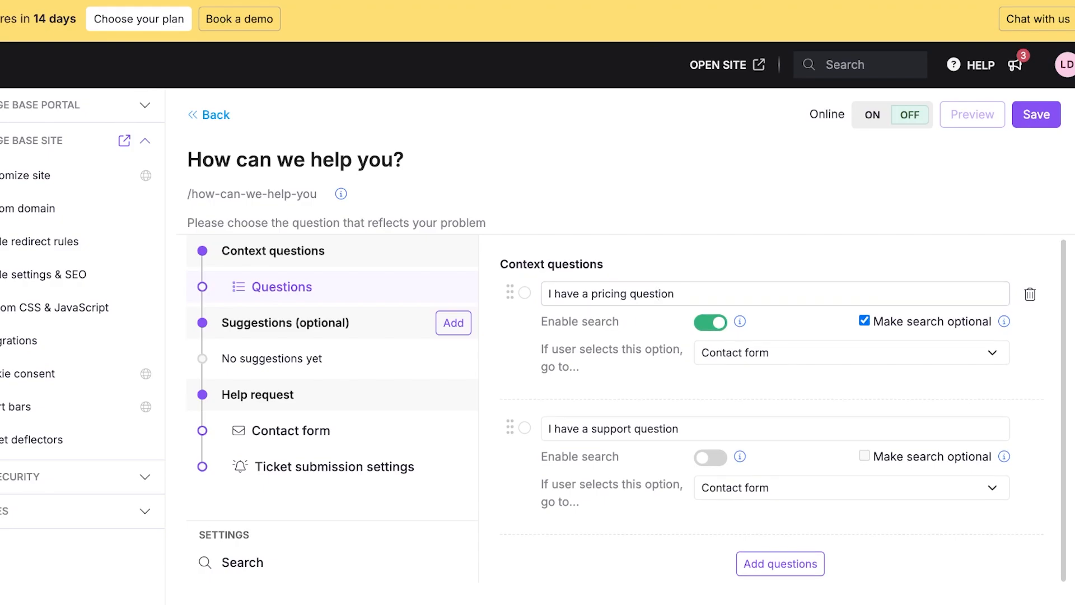
- Change the ticket deflector's first context question to "I have a shipping query"
scroll(772, 359, "up", 1)
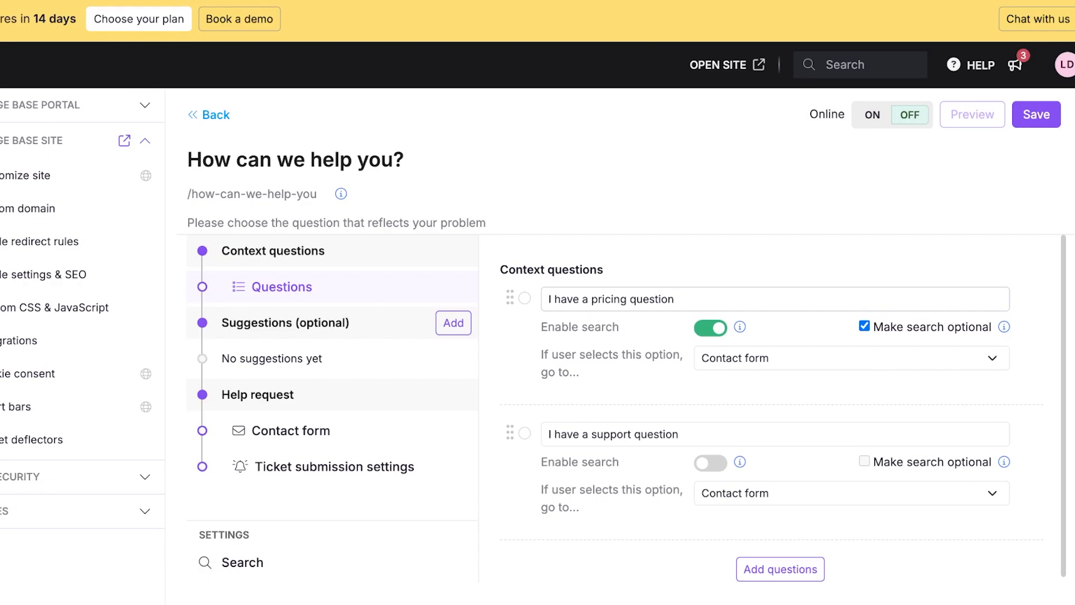
key("ctrl+shift+Left")
key("ctrl+shift+Left")
key("ctrl+shift+Left")
key("ctrl+shift+Left")
key("ctrl+shift+Left")
type("A")
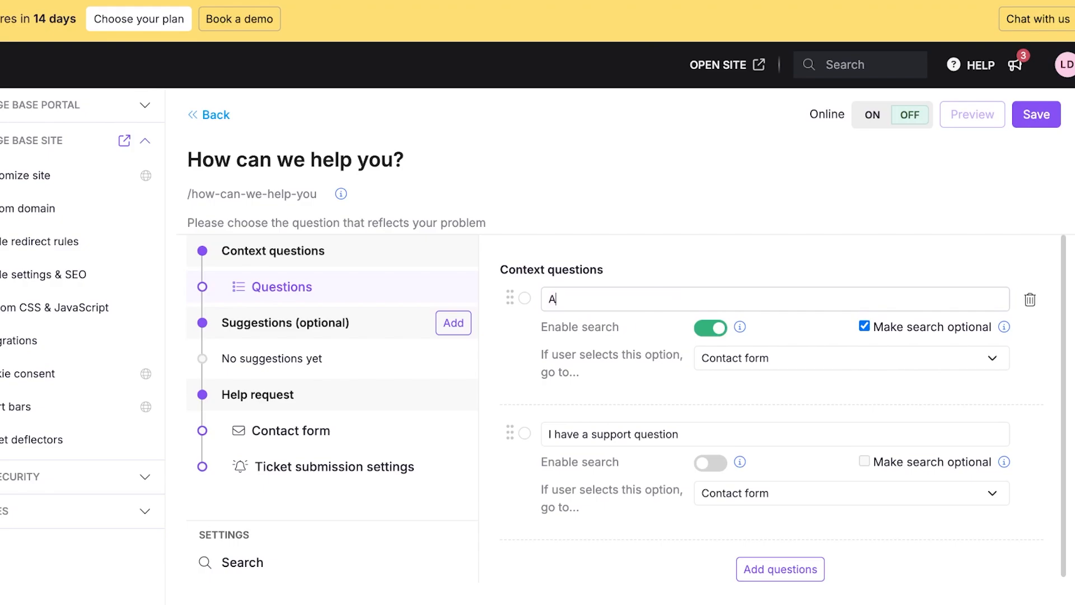
key("BackSpace")
type("I have a shipping ")
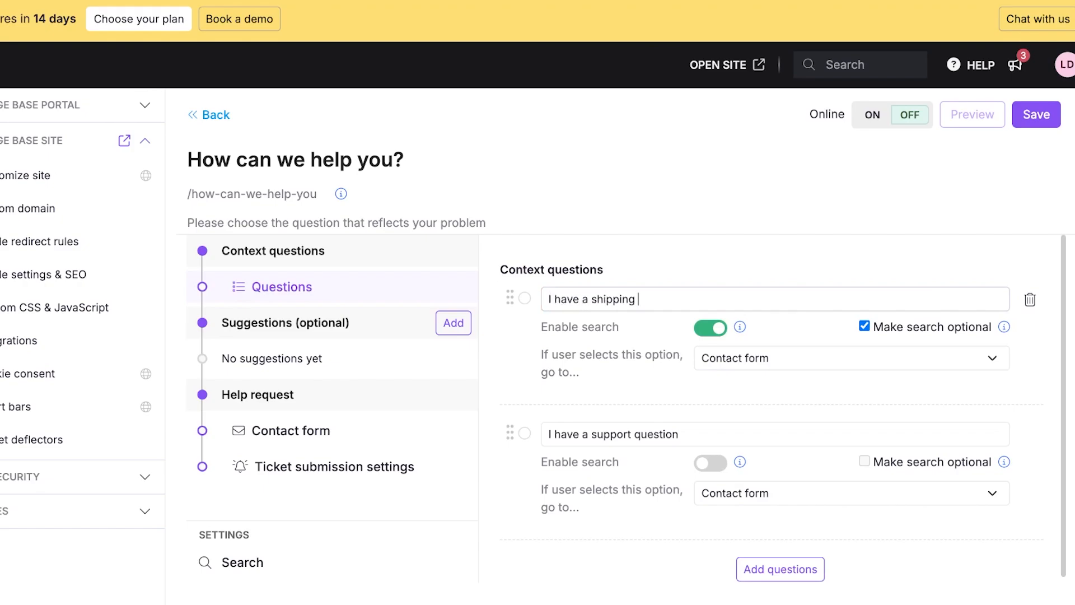
type("query")
- Add a suggestion of type Answer from your knowledge base and choose the v1 workspace for its article
left_click(453, 323)
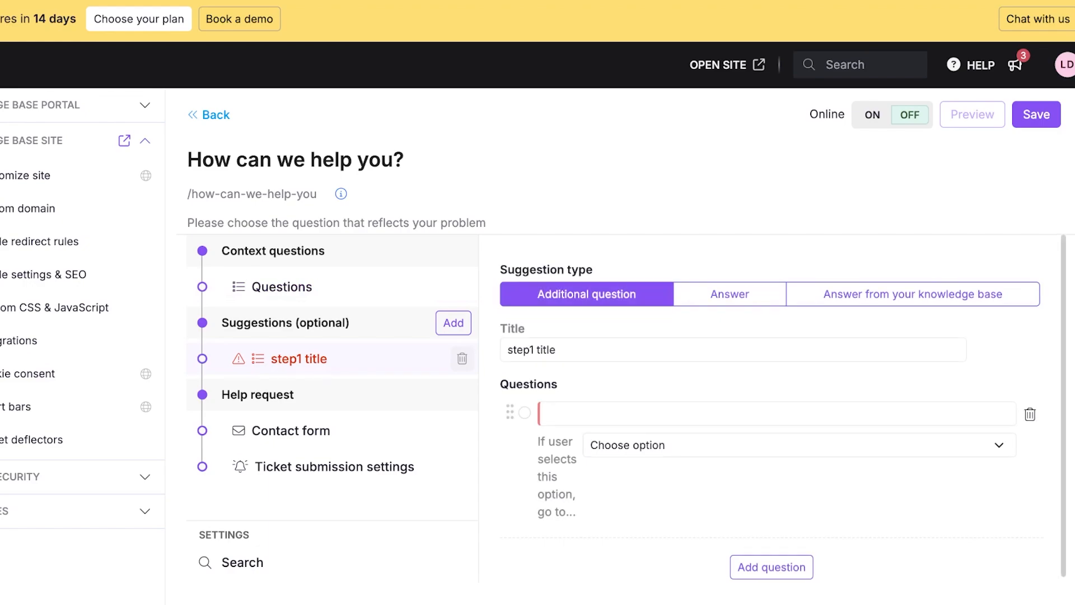
left_click(730, 294)
left_click(913, 294)
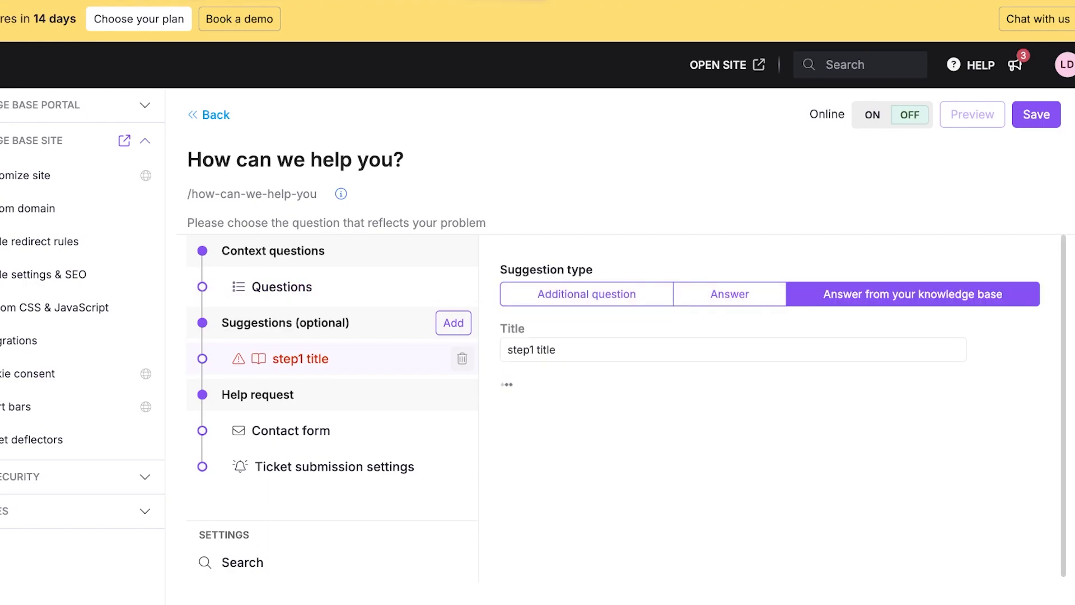
left_click(623, 422)
left_click(599, 456)
- Try to find an article for the suggestion by searching "s" and "a", and try the Additional question and Answer types
scroll(622, 372, "down", 1)
left_click(726, 461)
type("s")
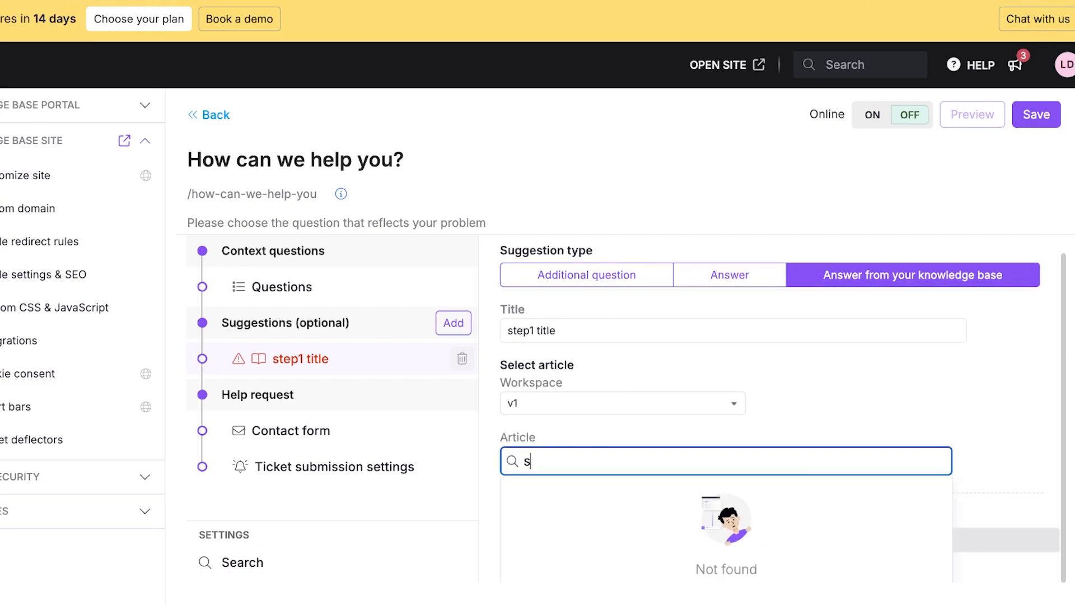
key("BackSpace")
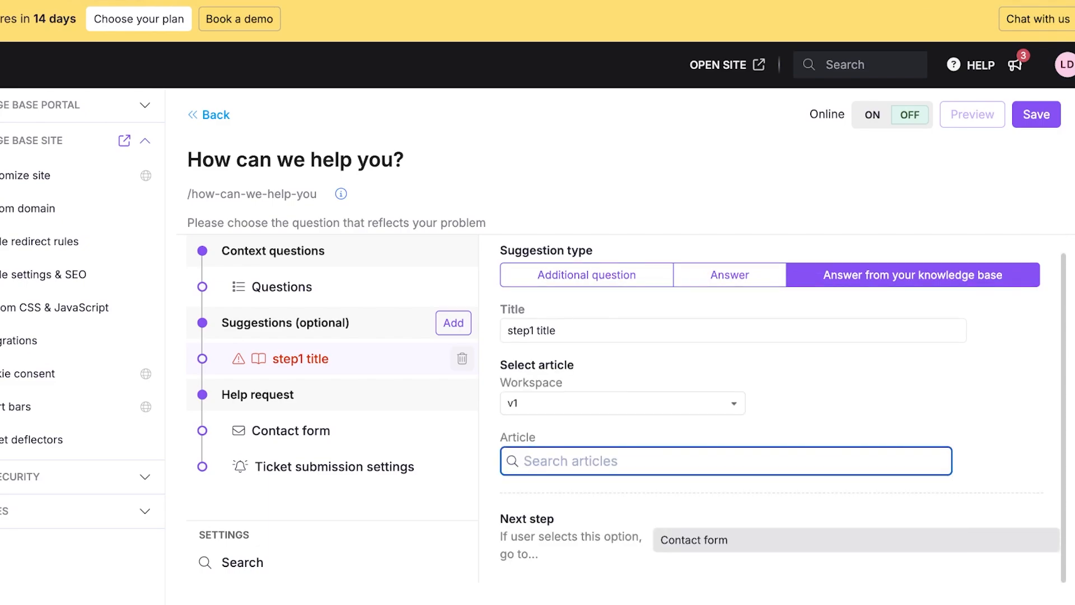
type("a")
key("BackSpace")
key("Escape")
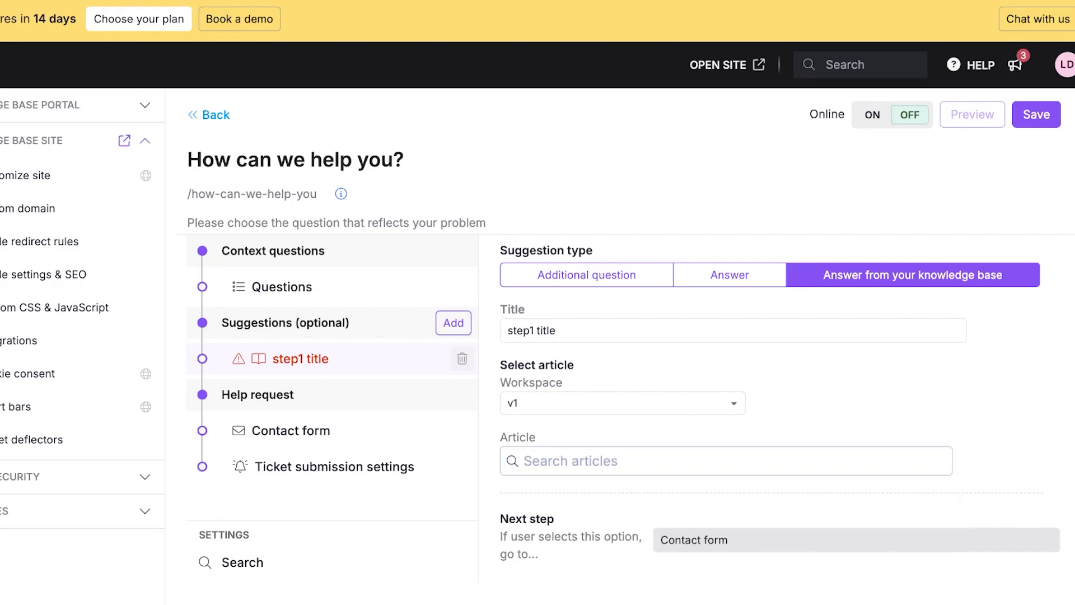
left_click(587, 275)
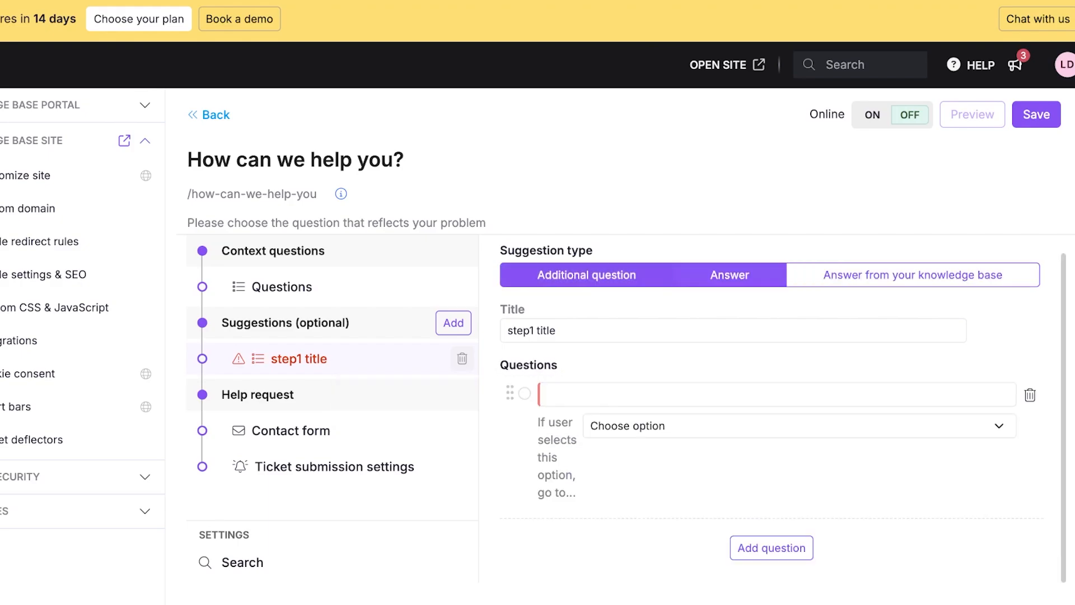
left_click(730, 275)
- Route the shipping query question to the contact form and set the step1 title suggestion's type to Answer from your knowledge base
left_click(283, 287)
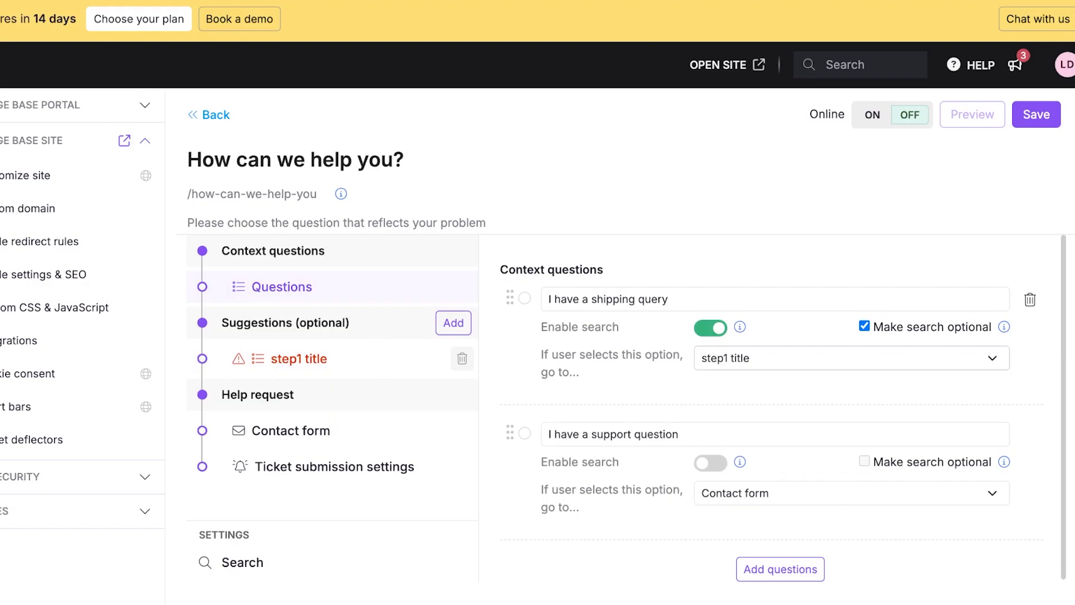
left_click(745, 377)
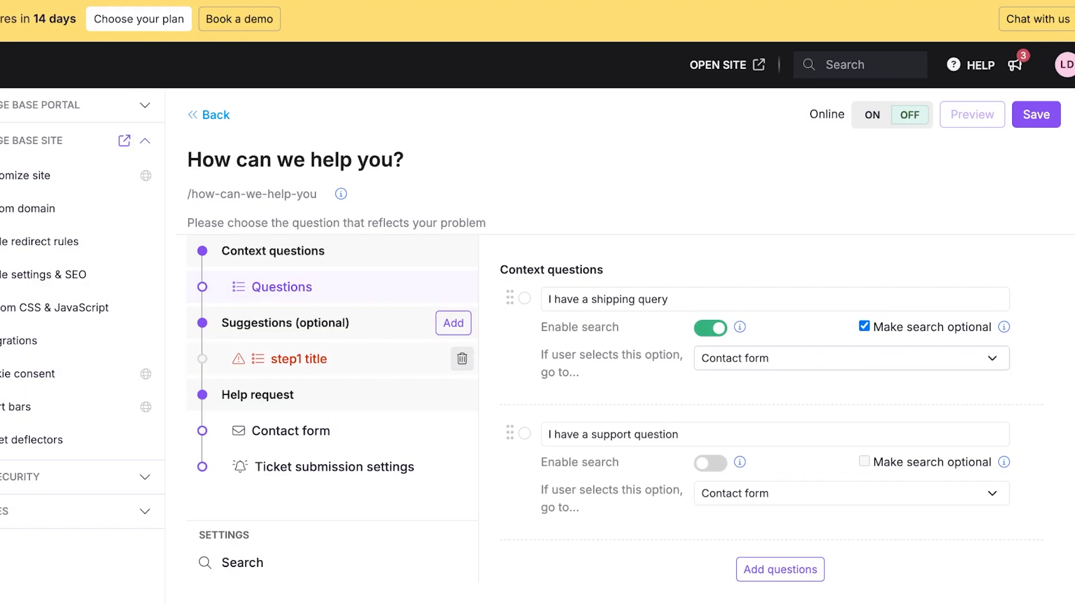
left_click(299, 359)
left_click(730, 294)
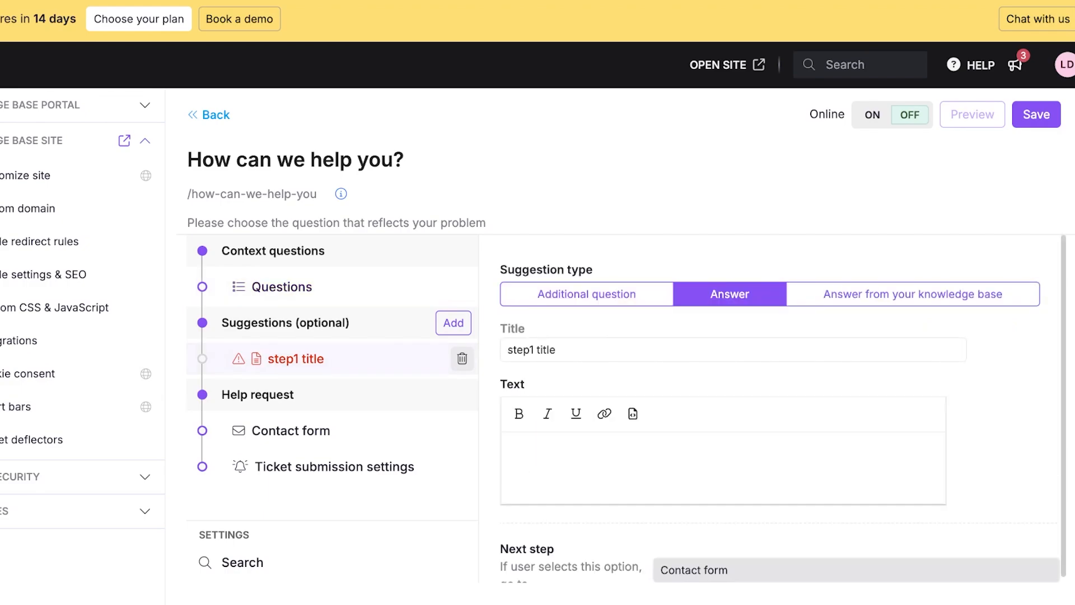
left_click(520, 461)
left_click(913, 294)
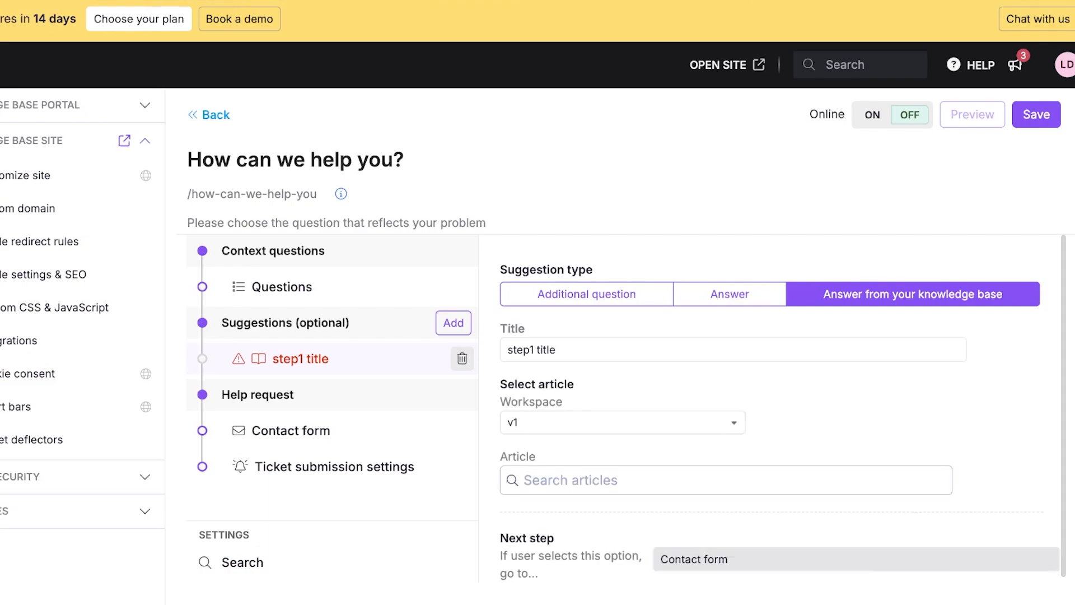
- Review the ticket submission settings and contact form, and leave the ticket deflector for Customize site, agreeing to proceed past the unsaved changes
left_click(335, 467)
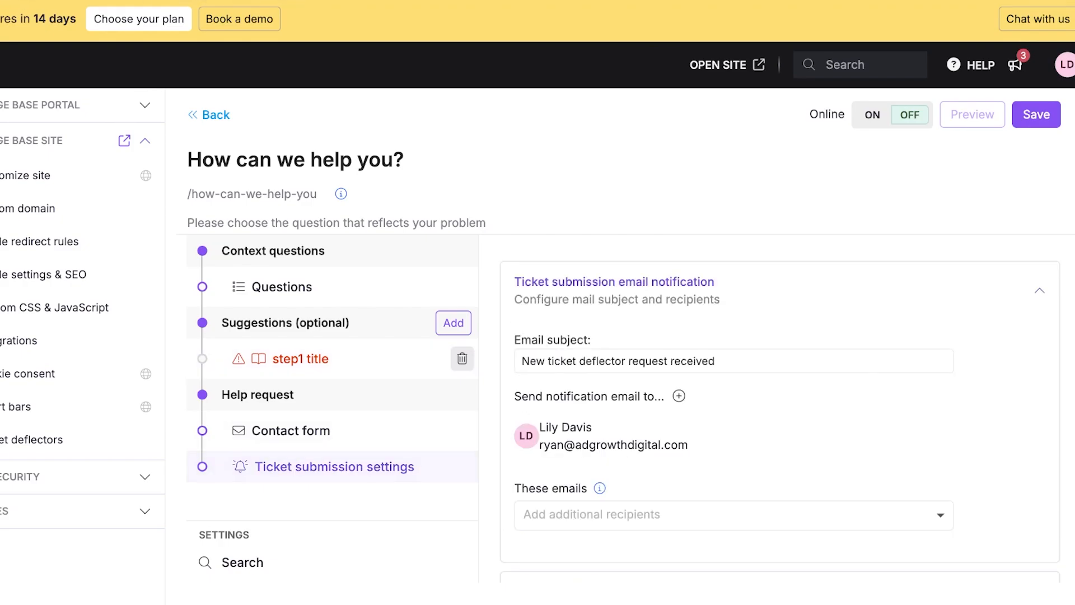
left_click(333, 430)
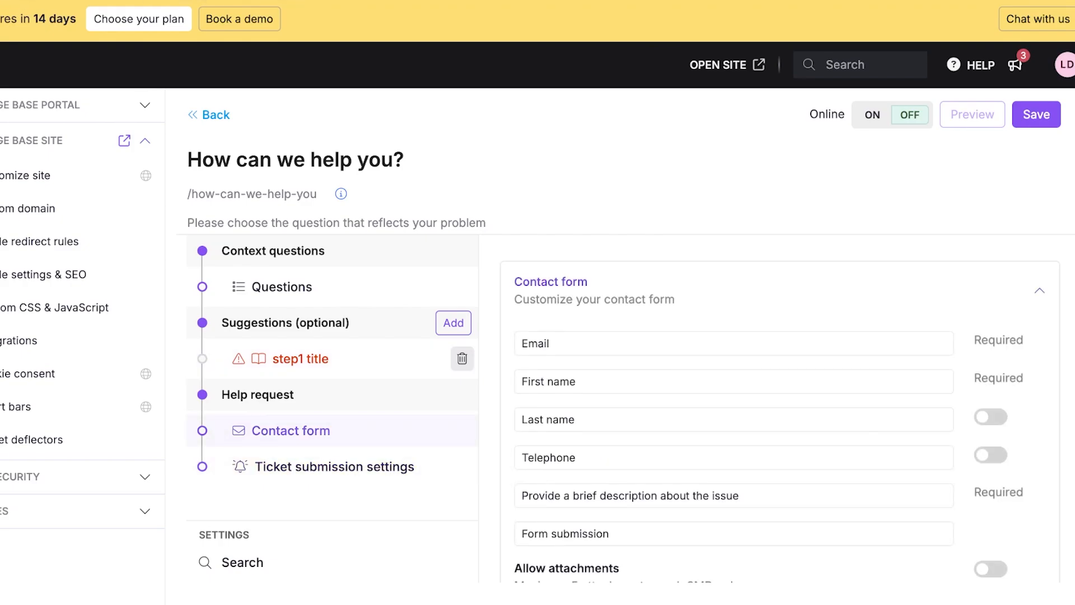
left_click(21, 172)
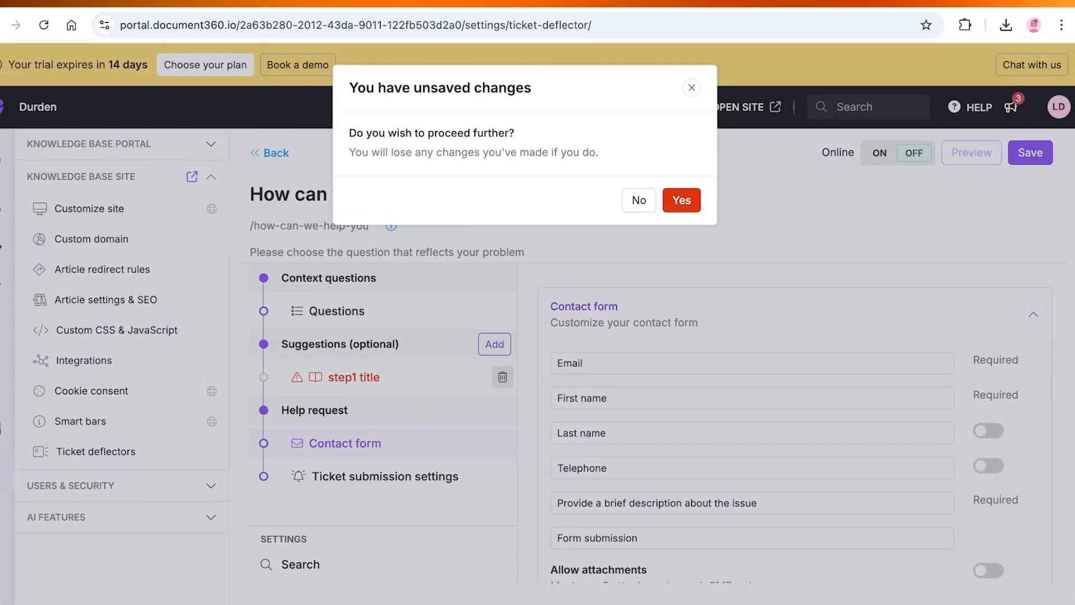
left_click(681, 200)
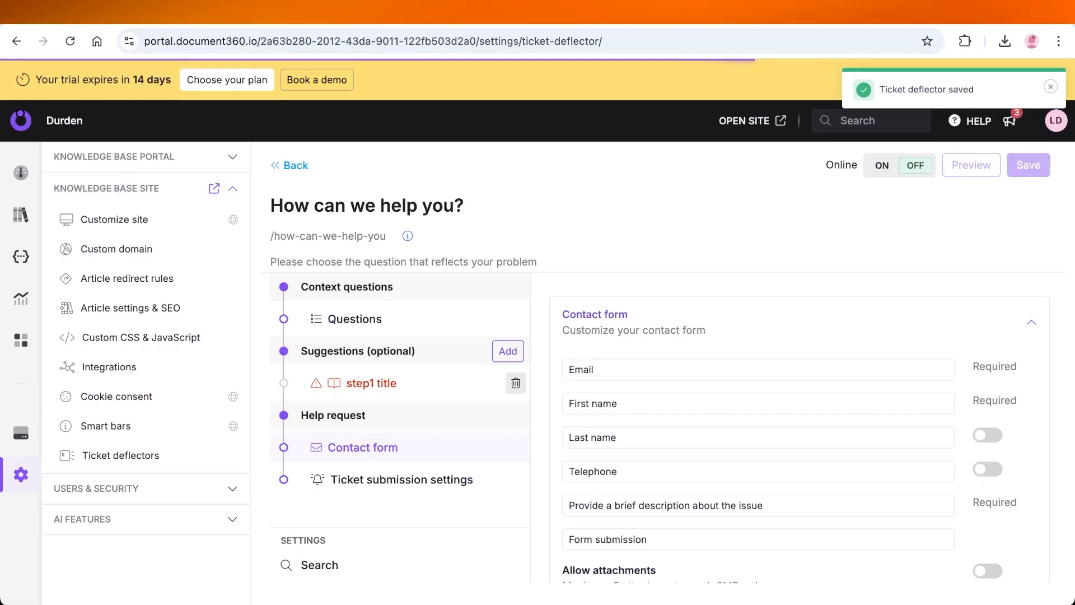